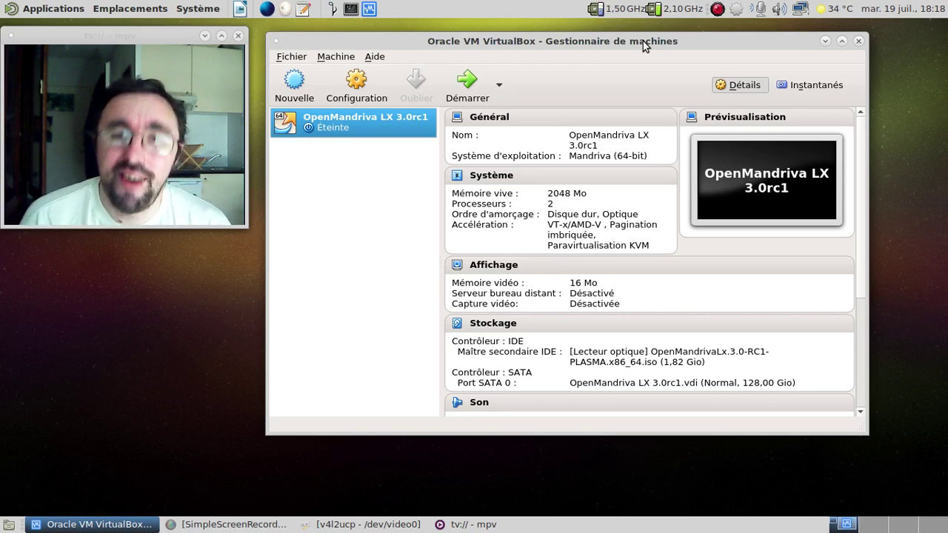
# - Start the OpenMandriva LX 3.0rc1 virtual machine and boot its OpenMandriva Lx entry with "quiet splash" removed from the linux line
pyautogui.click(476, 80)
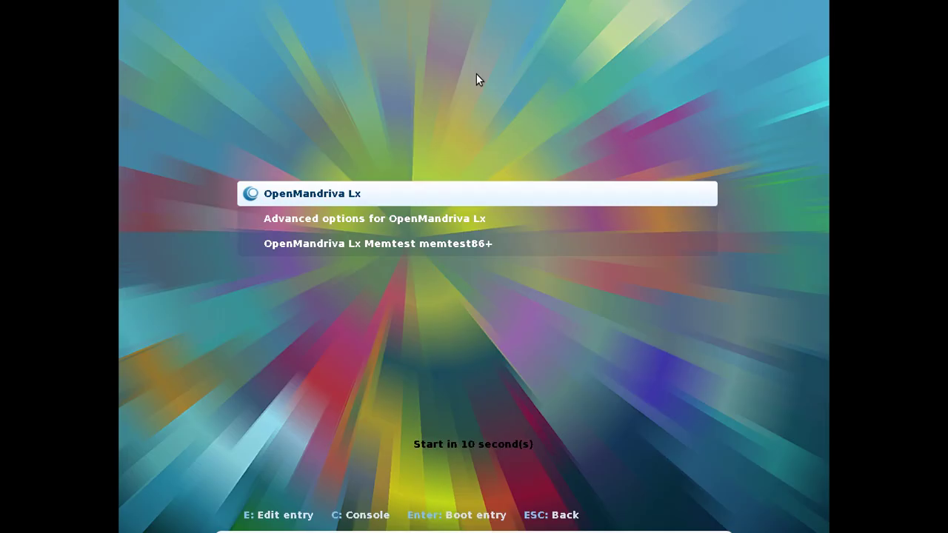
pyautogui.press('e')
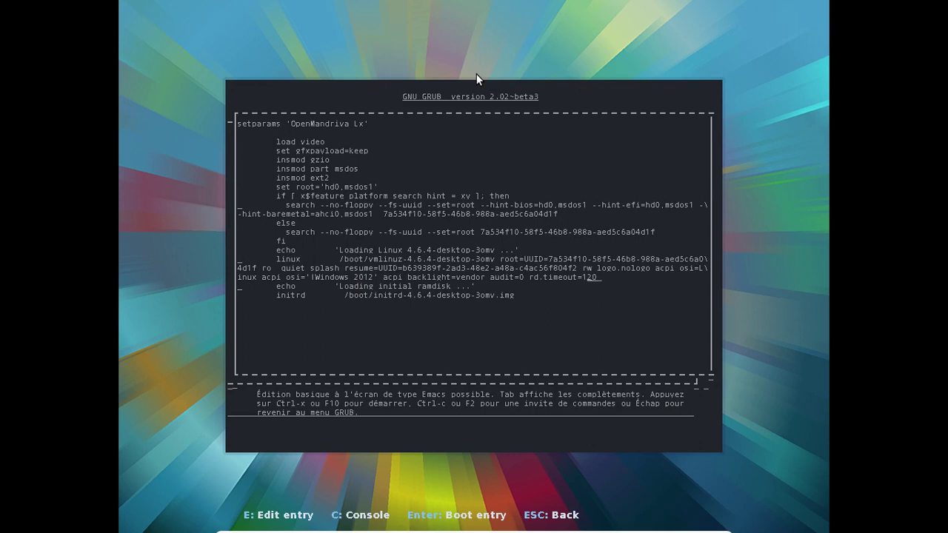
pyautogui.press('Left')
pyautogui.press('Left')
pyautogui.press('Left')
pyautogui.press('Left')
pyautogui.press('Left')
pyautogui.press('Left')
pyautogui.press('Left')
pyautogui.press('Left')
pyautogui.press('Left')
pyautogui.press('Left')
pyautogui.press('Left')
pyautogui.press('Left')
pyautogui.press('Left')
pyautogui.press('Left')
pyautogui.press('Left')
pyautogui.press('Left')
pyautogui.press('Left')
pyautogui.press('Left')
pyautogui.press('Left')
pyautogui.press('Left')
pyautogui.press('Left')
pyautogui.press('Left')
pyautogui.press('Left')
pyautogui.press('Left')
pyautogui.press('Left')
pyautogui.press('Left')
pyautogui.press('Left')
pyautogui.press('Left')
pyautogui.press('Left')
pyautogui.press('Left')
pyautogui.press('Left')
pyautogui.press('Left')
pyautogui.press('Left')
pyautogui.press('Left')
pyautogui.press('Left')
pyautogui.press('Left')
pyautogui.press('Left')
pyautogui.press('Left')
pyautogui.press('Left')
pyautogui.press('Left')
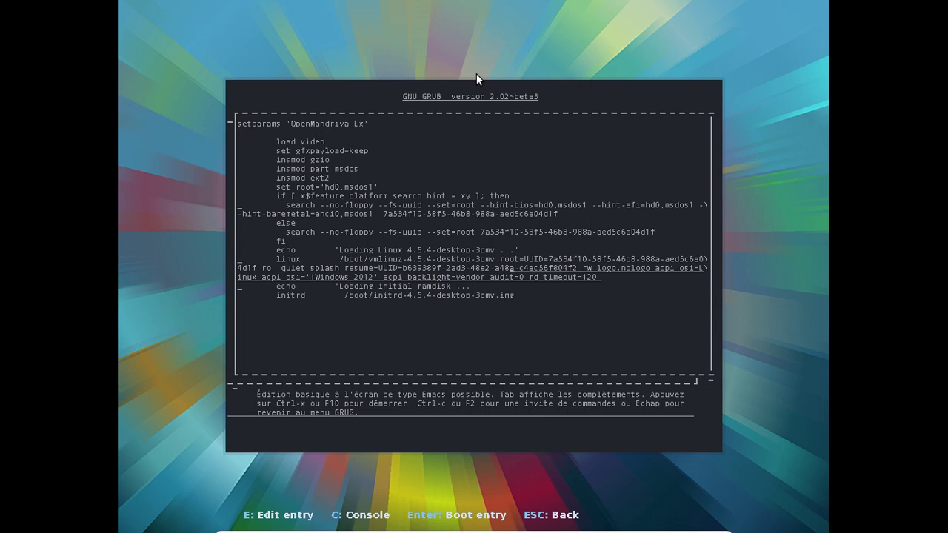
pyautogui.press('Left')
pyautogui.press('Left')
pyautogui.press('Left')
pyautogui.press('Left')
pyautogui.press('Left')
pyautogui.press('Left')
pyautogui.press('Left')
pyautogui.press('Left')
pyautogui.press('Left')
pyautogui.press('Left')
pyautogui.press('Left')
pyautogui.press('Left')
pyautogui.press('Left')
pyautogui.press('Left')
pyautogui.press('Left')
pyautogui.press('Left')
pyautogui.press('Left')
pyautogui.press('Left')
pyautogui.press('Left')
pyautogui.press('Left')
pyautogui.press('BackSpace')
pyautogui.press('BackSpace')
pyautogui.press('BackSpace')
pyautogui.press('BackSpace')
pyautogui.press('BackSpace')
pyautogui.press('BackSpace')
pyautogui.press('BackSpace')
pyautogui.press('BackSpace')
pyautogui.press('BackSpace')
pyautogui.press('BackSpace')
pyautogui.press('BackSpace')
pyautogui.press('BackSpace')
pyautogui.press('BackSpace')
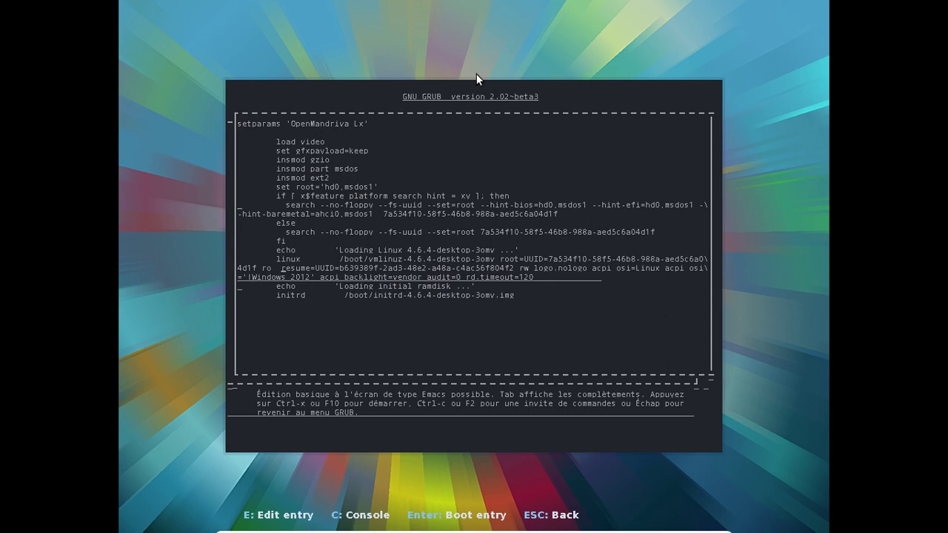
pyautogui.hotkey('ctrl', 'x')
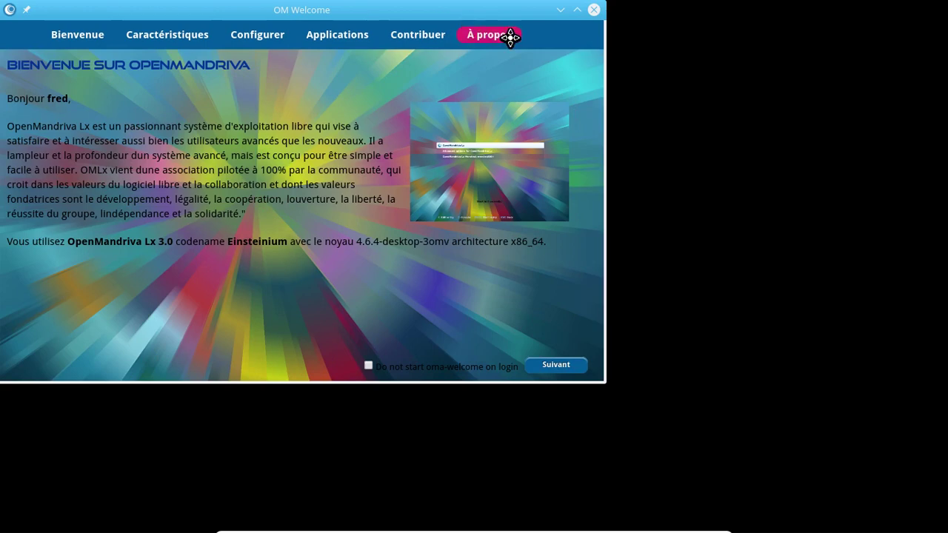
# - Move the welcome window toward the middle of the desktop and read through its release feature pages, from Kernel to ABF
pyautogui.moveTo(439, 14); pyautogui.dragTo(546, 43)
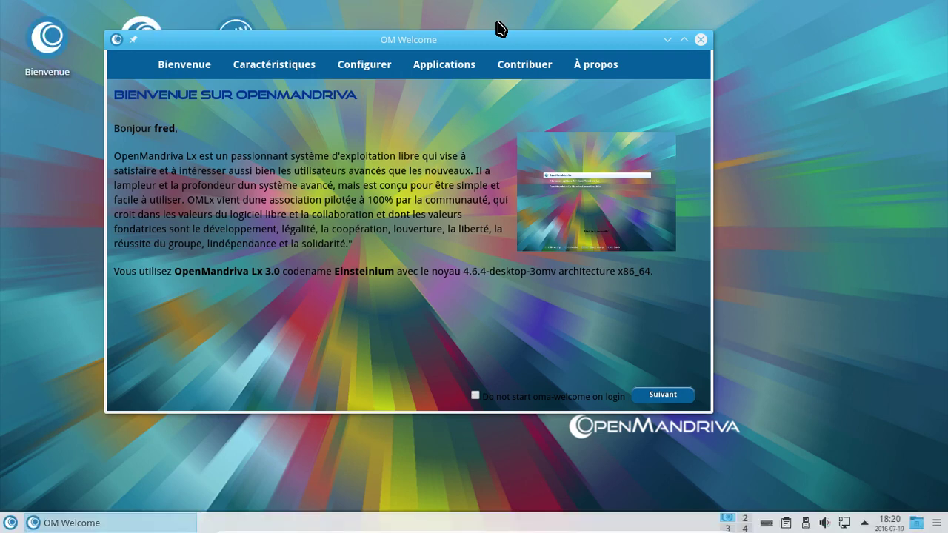
pyautogui.click(665, 397)
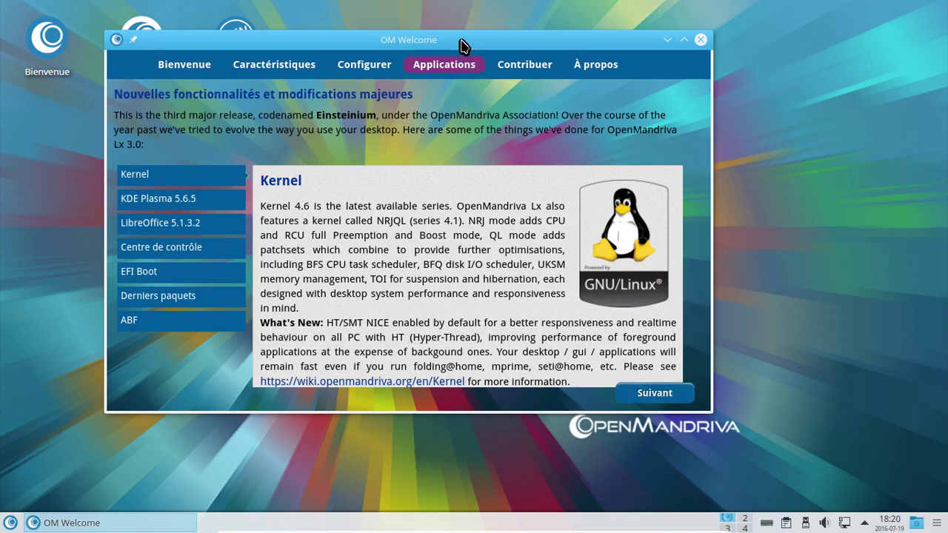
pyautogui.moveTo(460, 45); pyautogui.dragTo(606, 64)
pyautogui.click(358, 226)
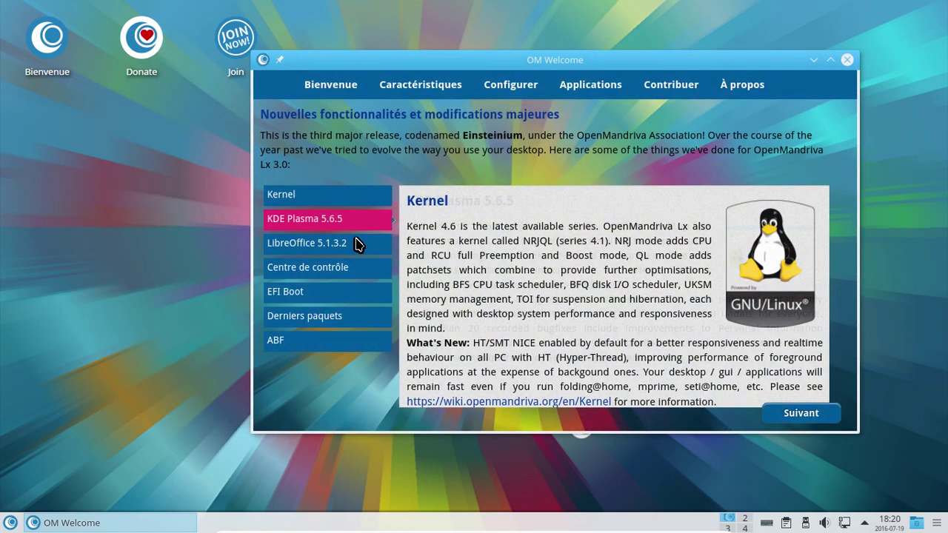
pyautogui.click(359, 244)
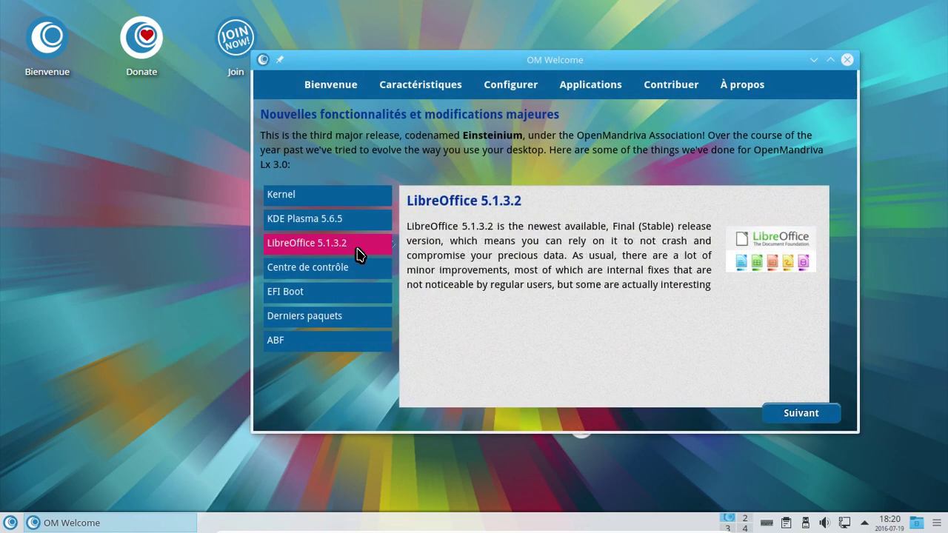
pyautogui.click(355, 274)
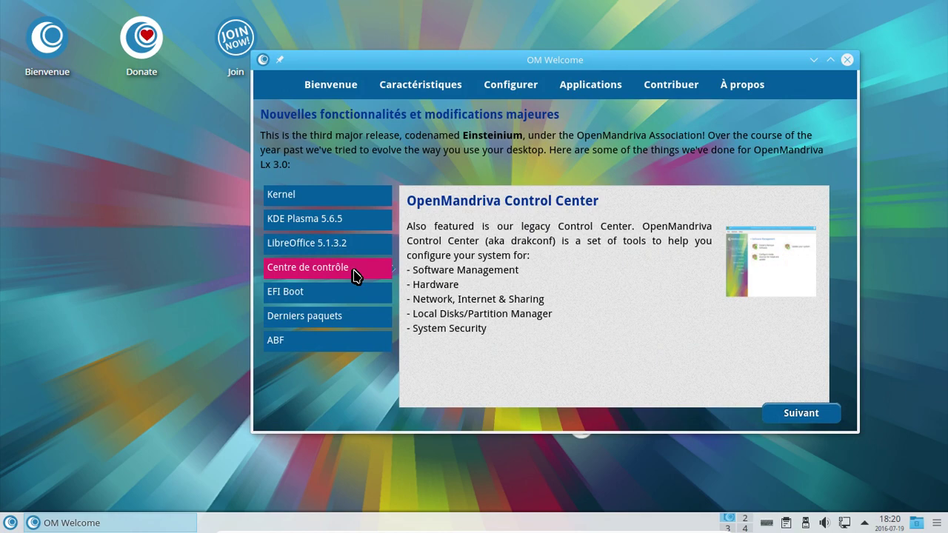
pyautogui.click(355, 294)
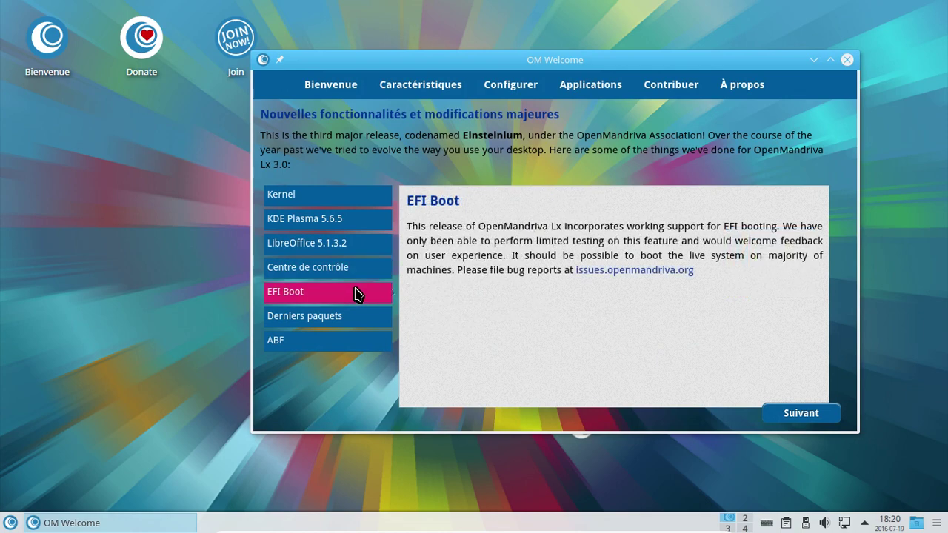
pyautogui.click(356, 320)
pyautogui.click(351, 340)
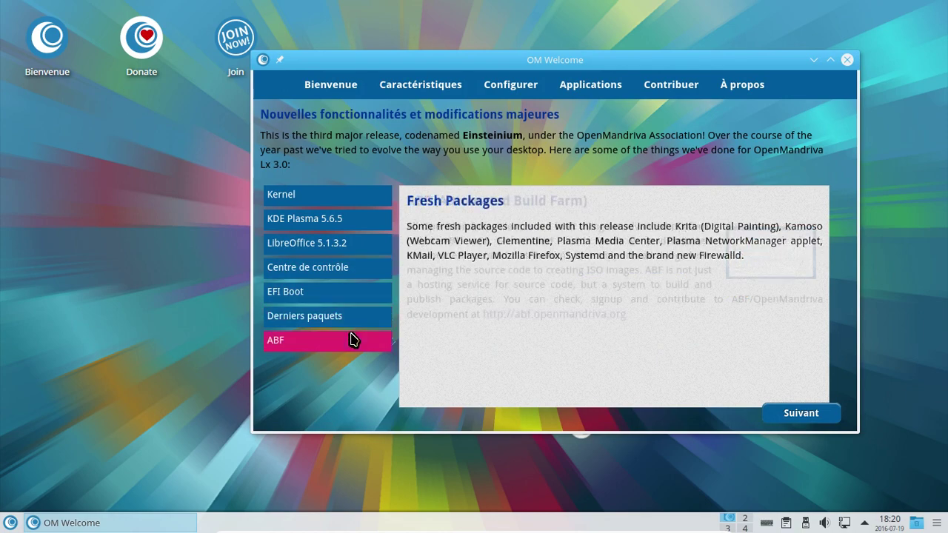
# - Launch the removal of unused packages from the welcome window's configuration page, entering the superuser password
pyautogui.click(792, 419)
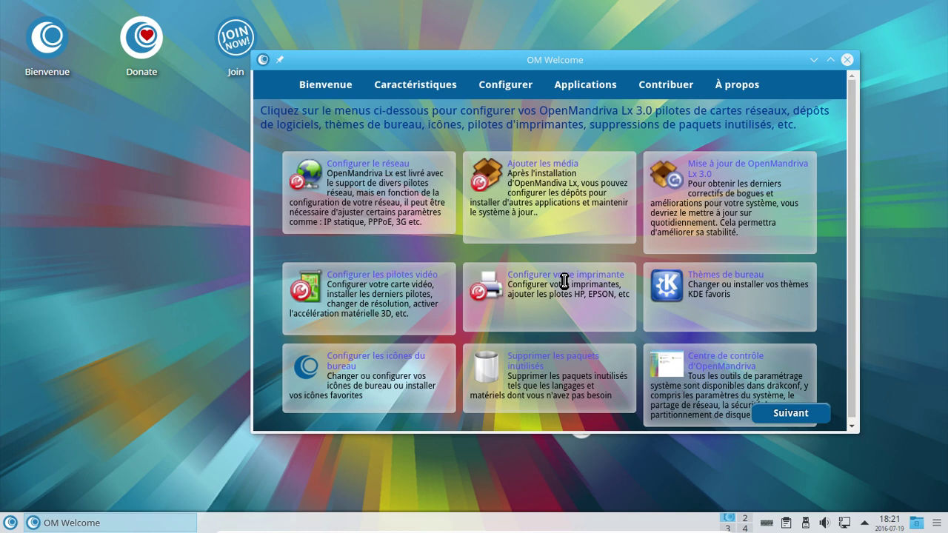
pyautogui.click(537, 363)
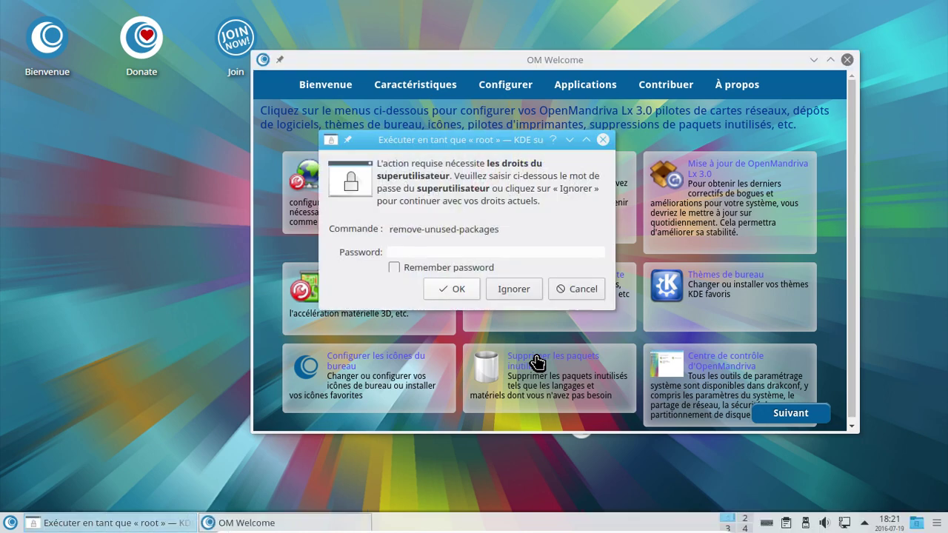
pyautogui.write('********')
pyautogui.press('Return')
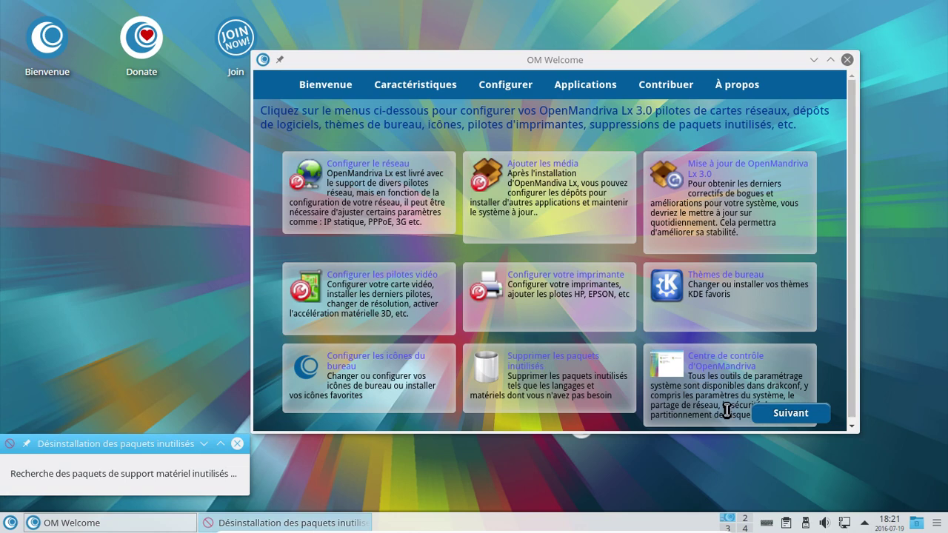
# - View the welcome window's additional applications and contribution pages, and close the window
pyautogui.click(778, 419)
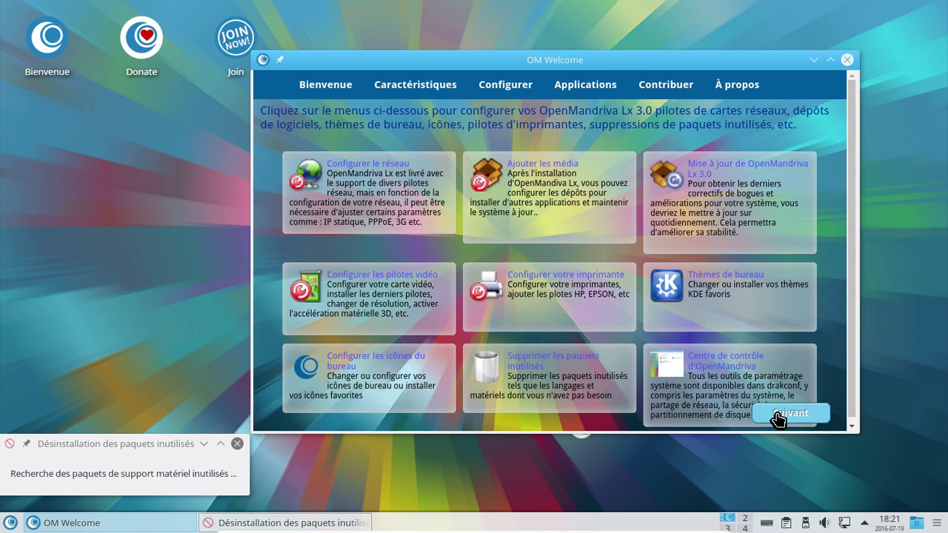
pyautogui.click(778, 419)
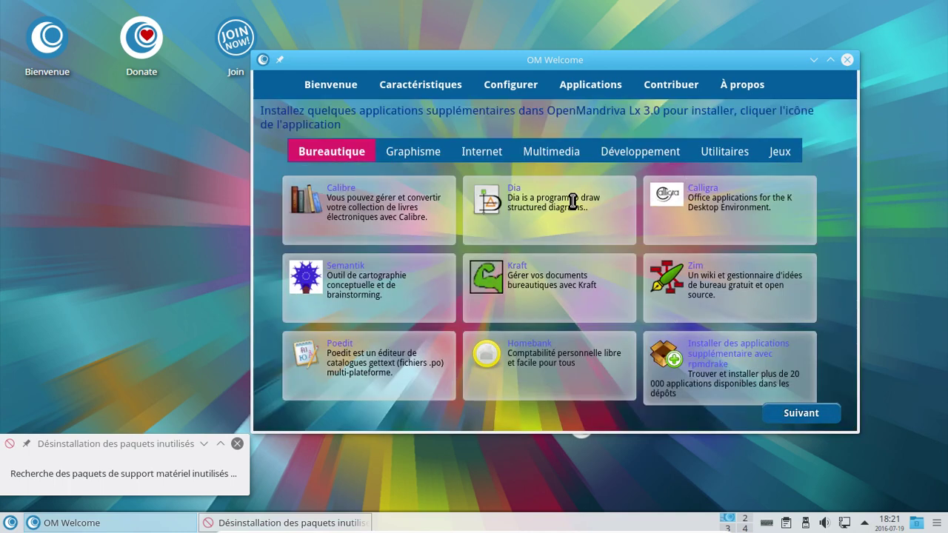
pyautogui.click(790, 412)
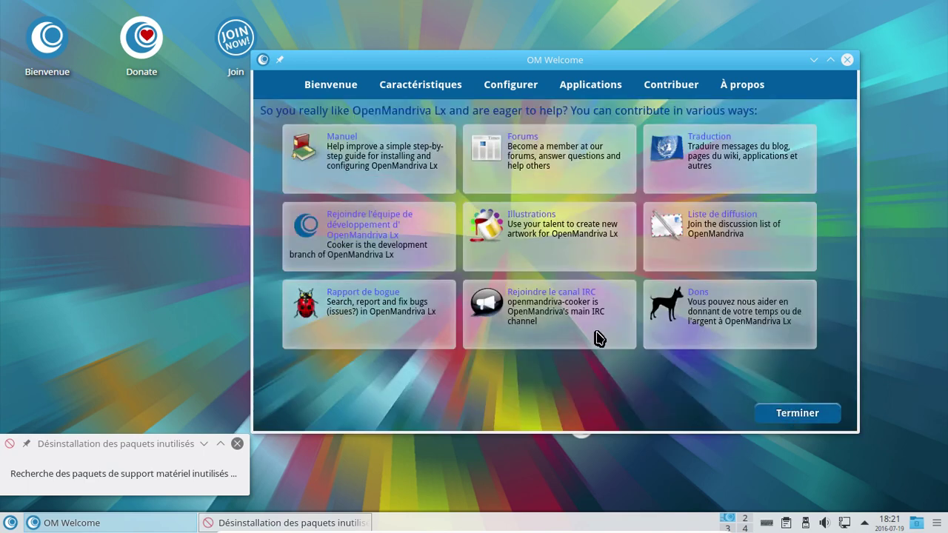
pyautogui.click(849, 60)
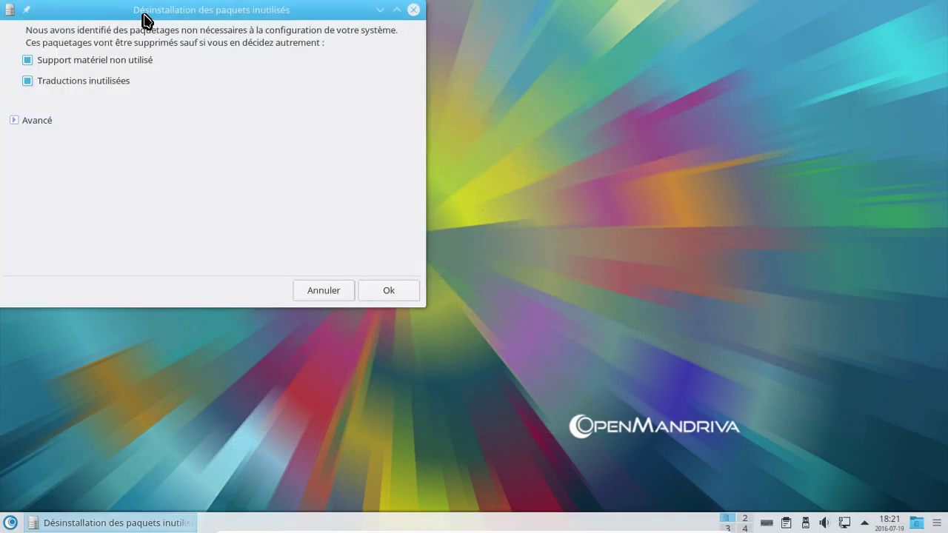
# - Review the advanced list of unused hardware support and translation packages and confirm removal of both groups
pyautogui.moveTo(146, 21); pyautogui.dragTo(455, 111)
pyautogui.click(326, 224)
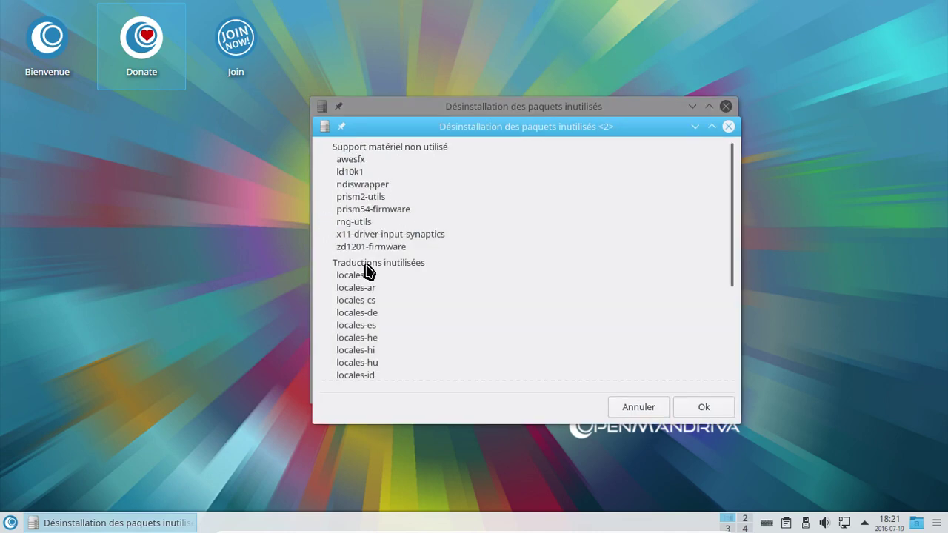
pyautogui.moveTo(732, 188); pyautogui.dragTo(724, 331)
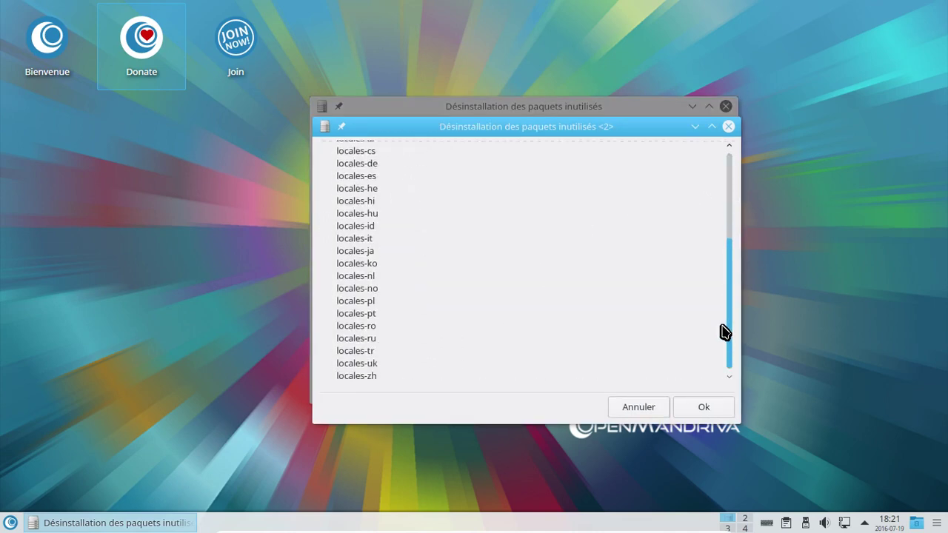
pyautogui.click(700, 407)
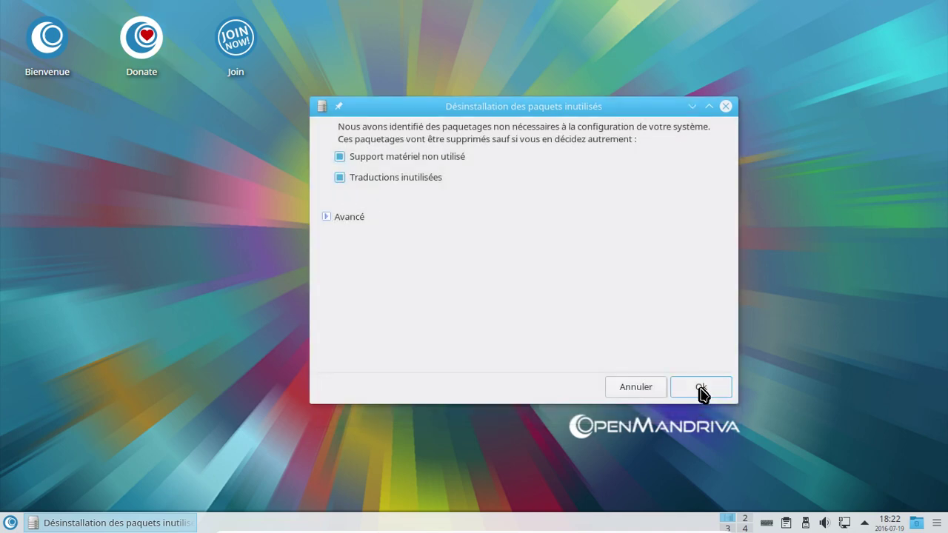
pyautogui.click(700, 388)
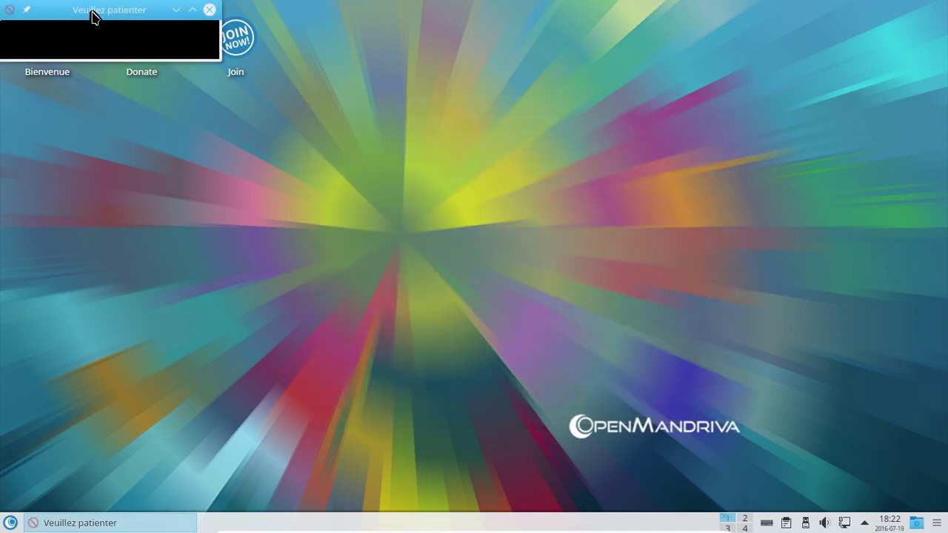
pyautogui.moveTo(89, 13); pyautogui.dragTo(509, 52)
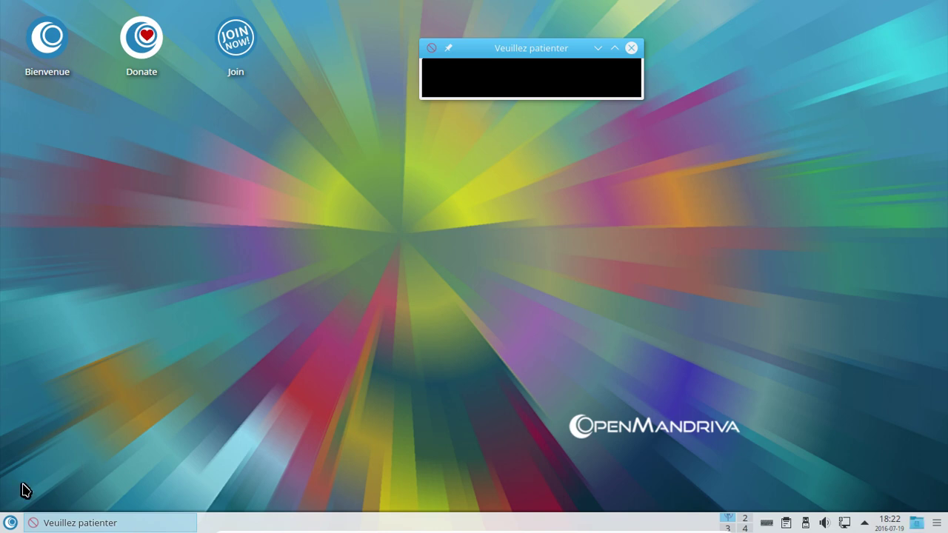
# - Examine the applications in the launcher's Internet category, including its Plus subgroup
pyautogui.click(3, 525)
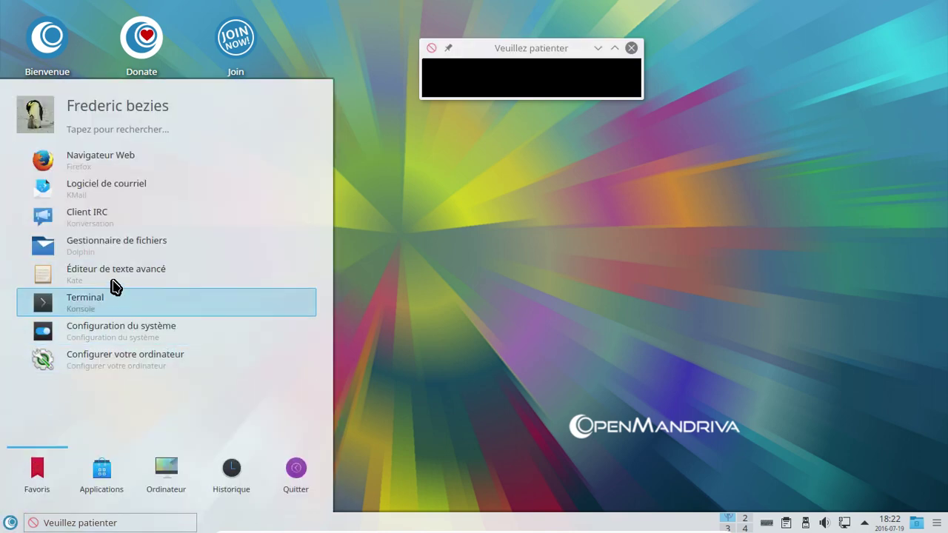
pyautogui.click(113, 469)
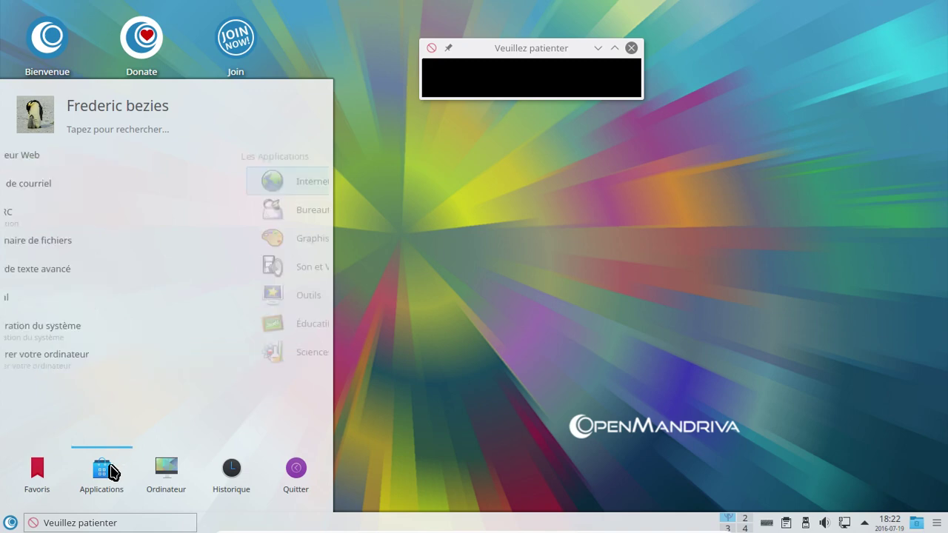
pyautogui.click(85, 190)
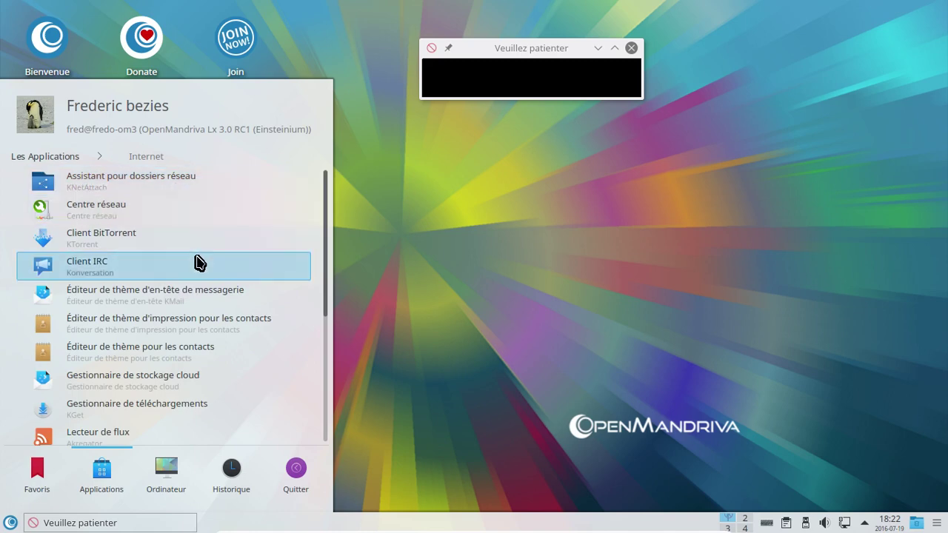
pyautogui.scroll(-2, 197, 261)
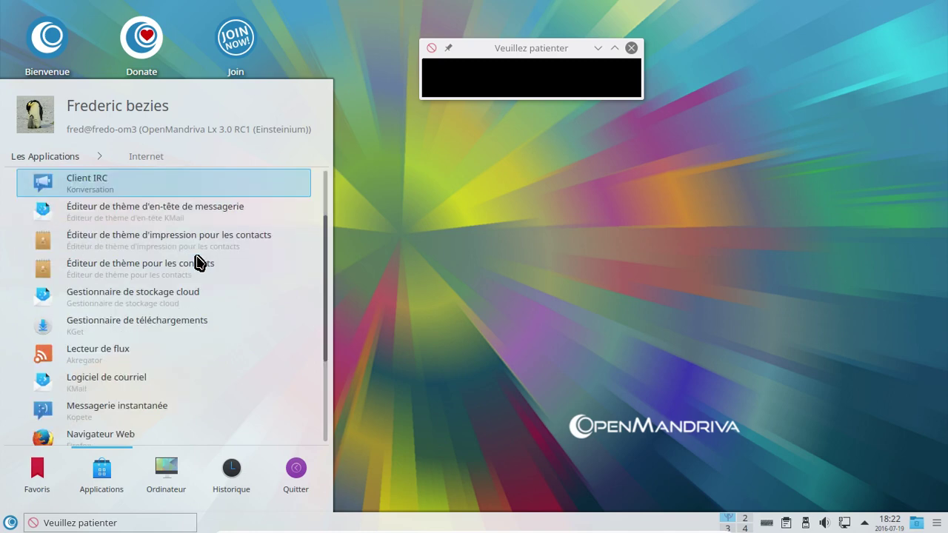
pyautogui.scroll(-1, 181, 385)
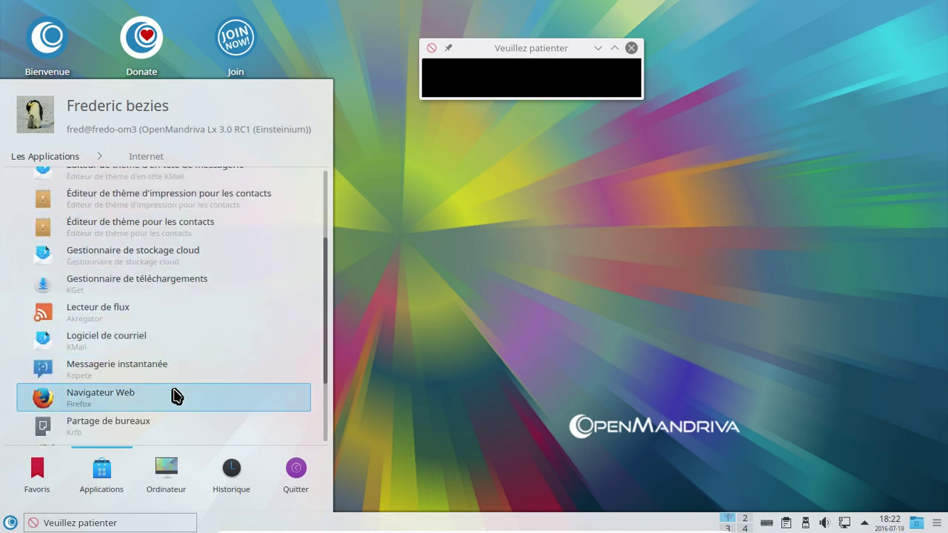
pyautogui.scroll(-3, 176, 392)
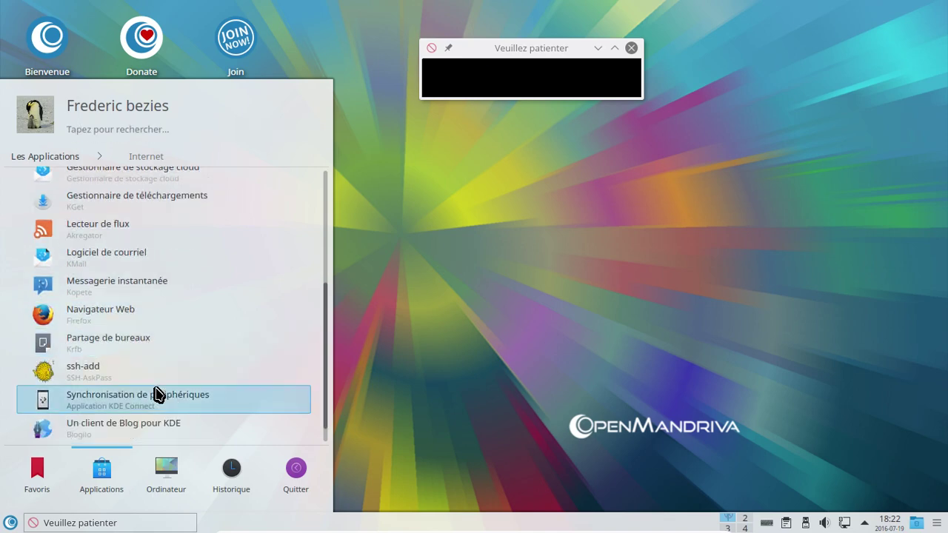
pyautogui.scroll(-1, 156, 395)
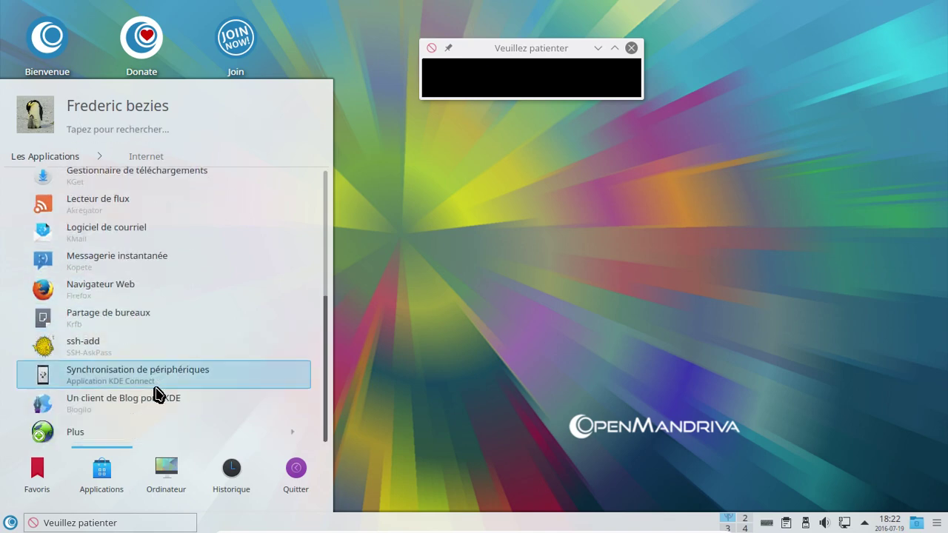
pyautogui.click(114, 431)
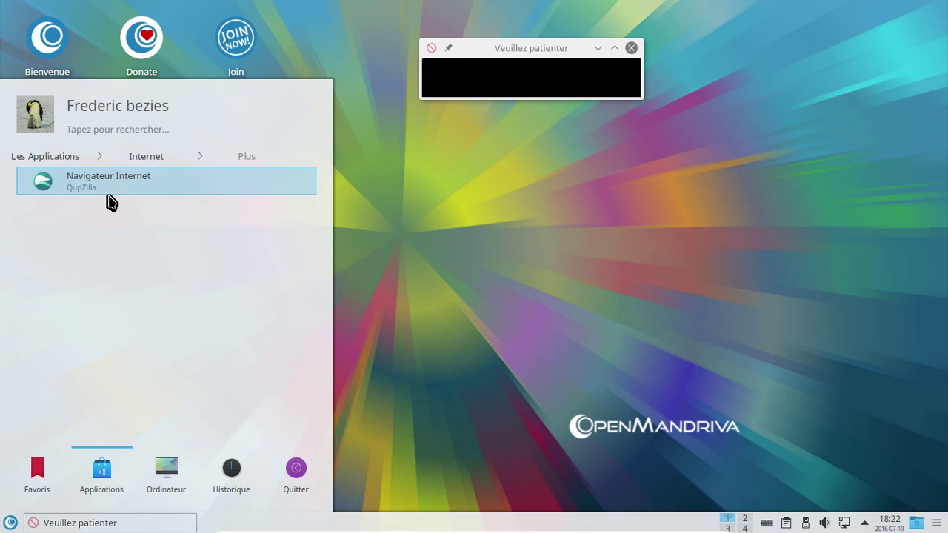
pyautogui.click(136, 158)
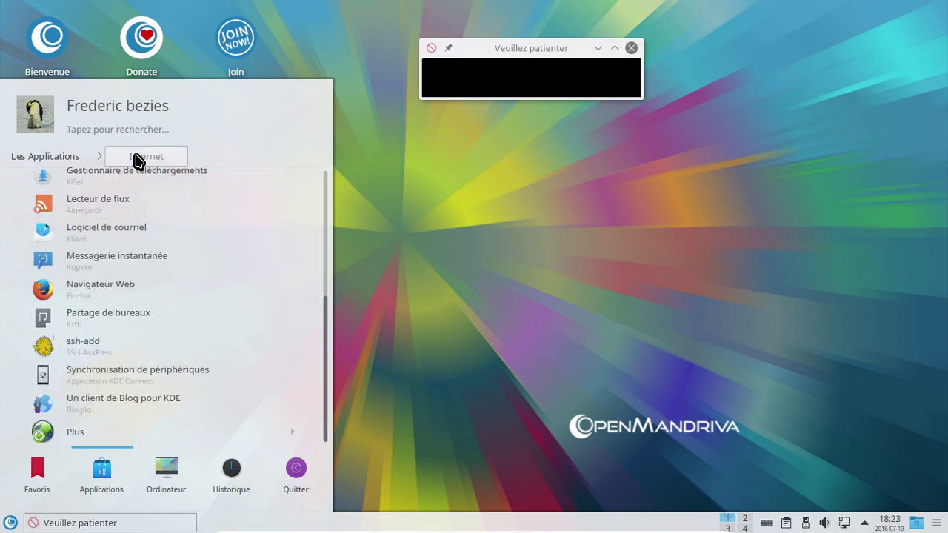
# - Examine the applications in the launcher's Bureautique and Graphisme categories
pyautogui.click(78, 157)
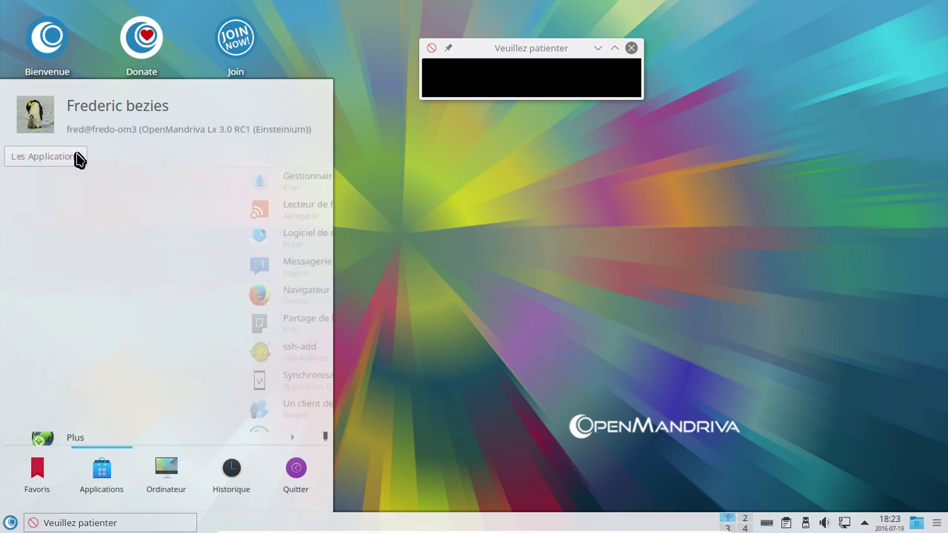
pyautogui.click(102, 209)
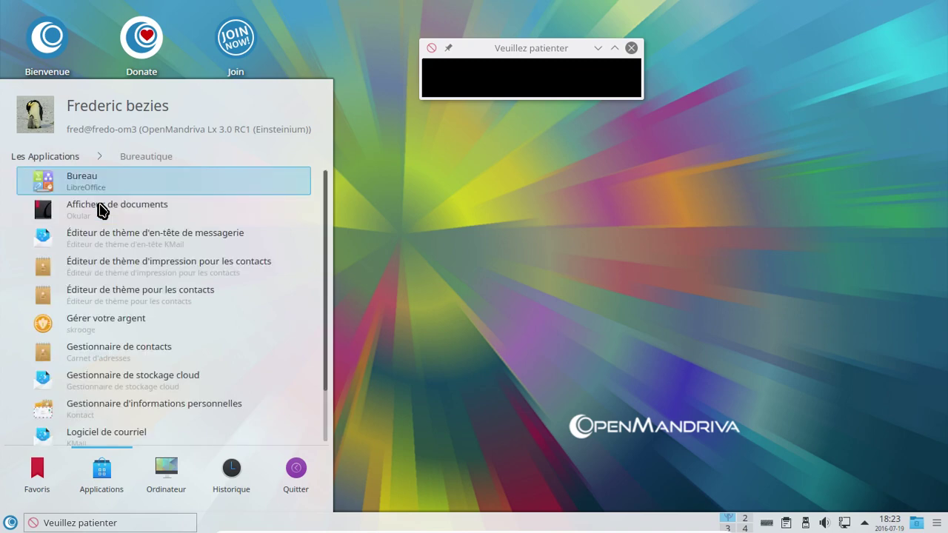
pyautogui.scroll(-1, 143, 212)
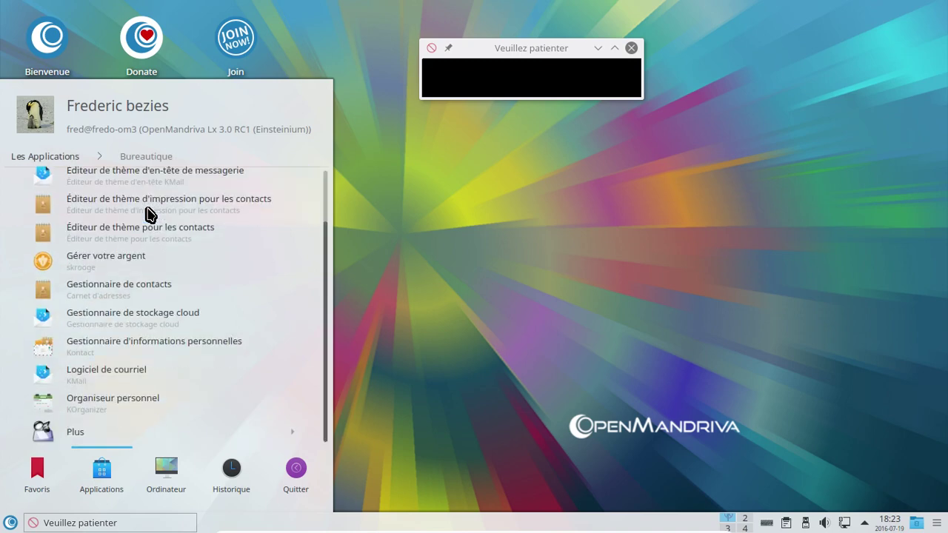
pyautogui.click(54, 160)
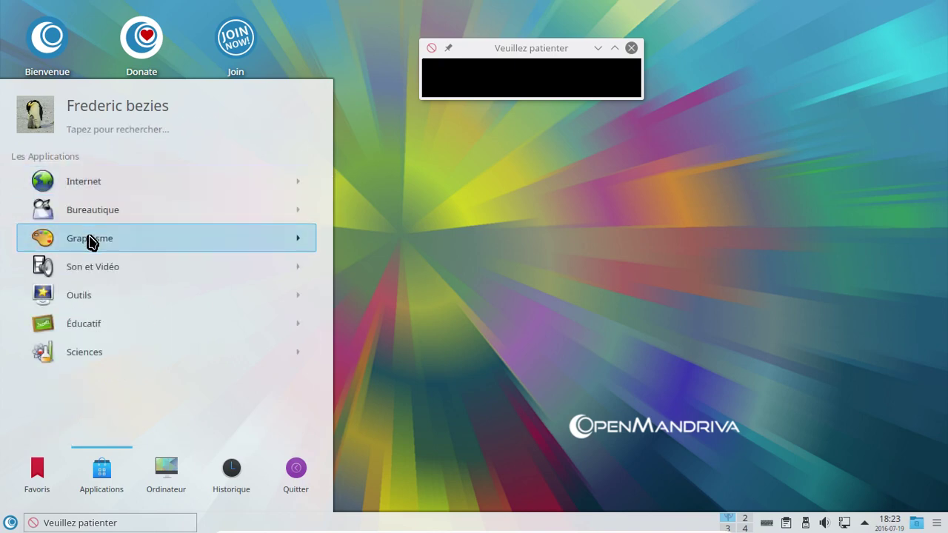
pyautogui.click(91, 239)
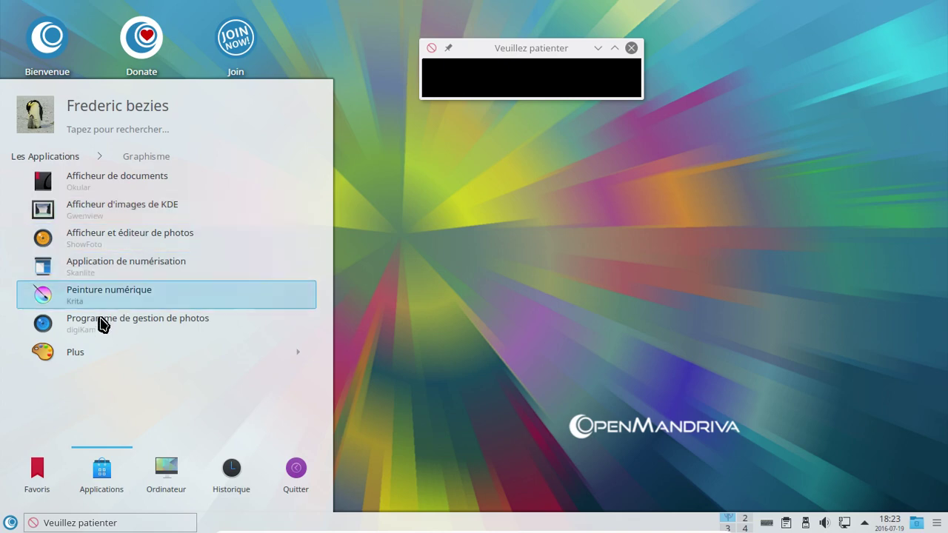
pyautogui.click(97, 354)
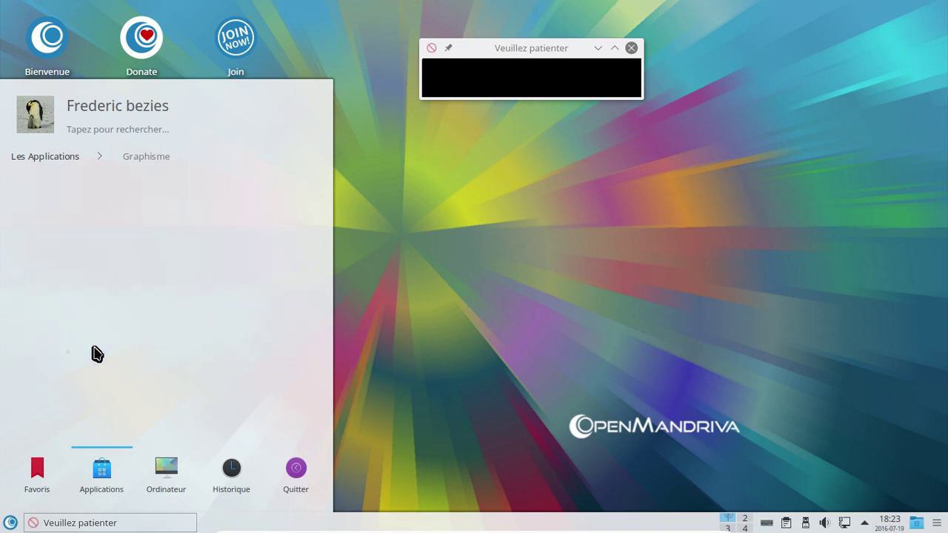
# - Look through the applications in the launcher's Outils category
pyautogui.click(58, 160)
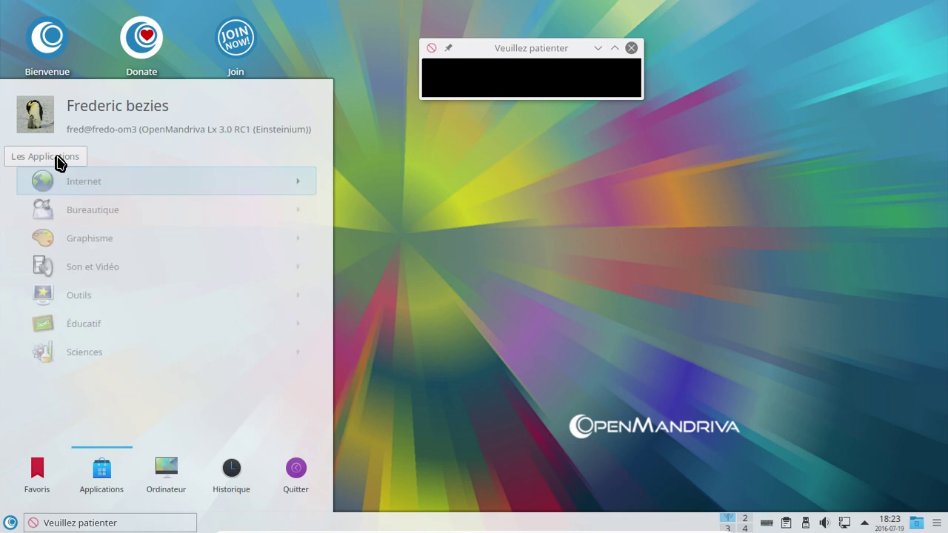
pyautogui.click(92, 301)
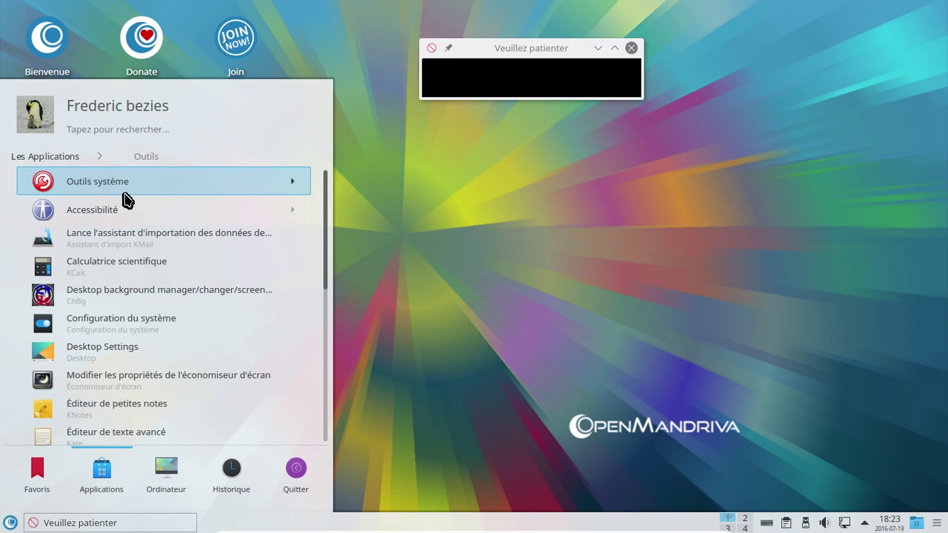
pyautogui.scroll(-3, 128, 200)
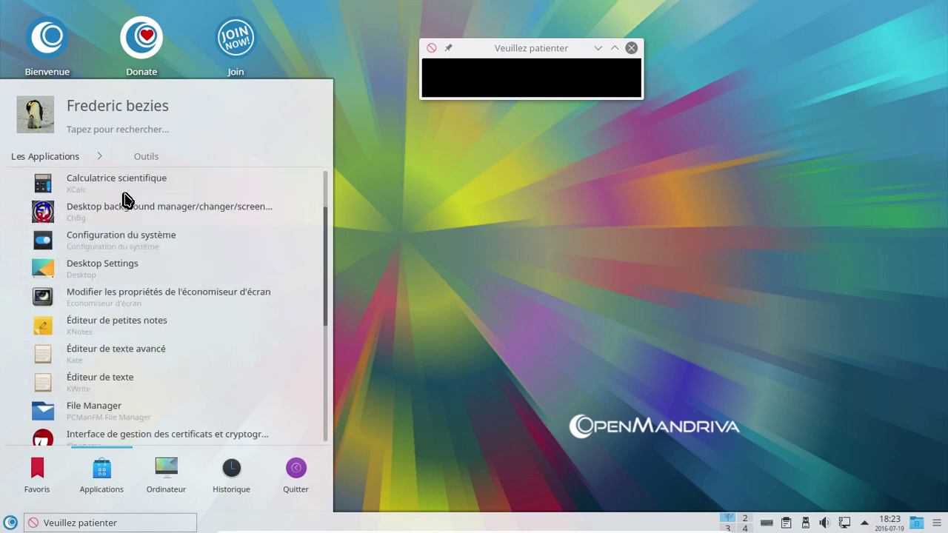
pyautogui.scroll(-4, 127, 200)
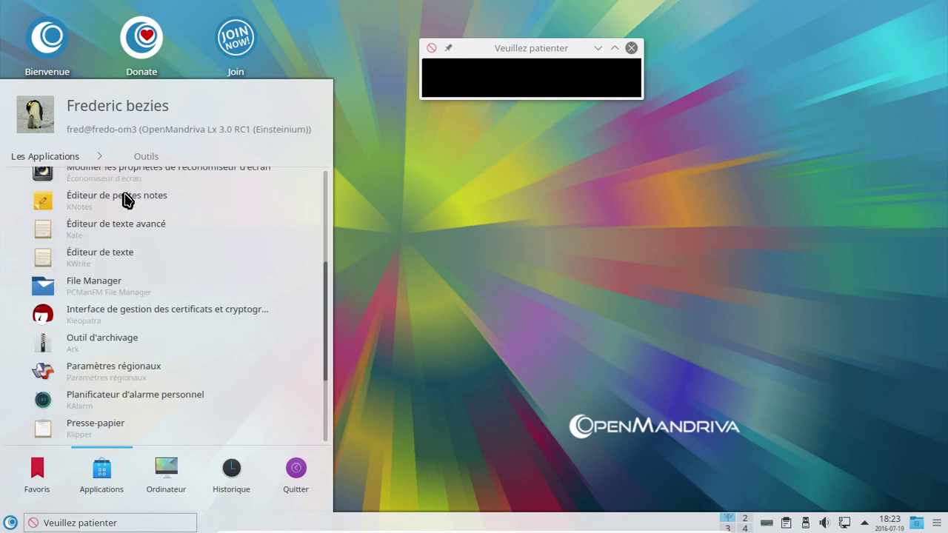
# - Try to force the unresponsive remove-unused-packages application to close from its Veuillez patienter window
pyautogui.click(482, 57)
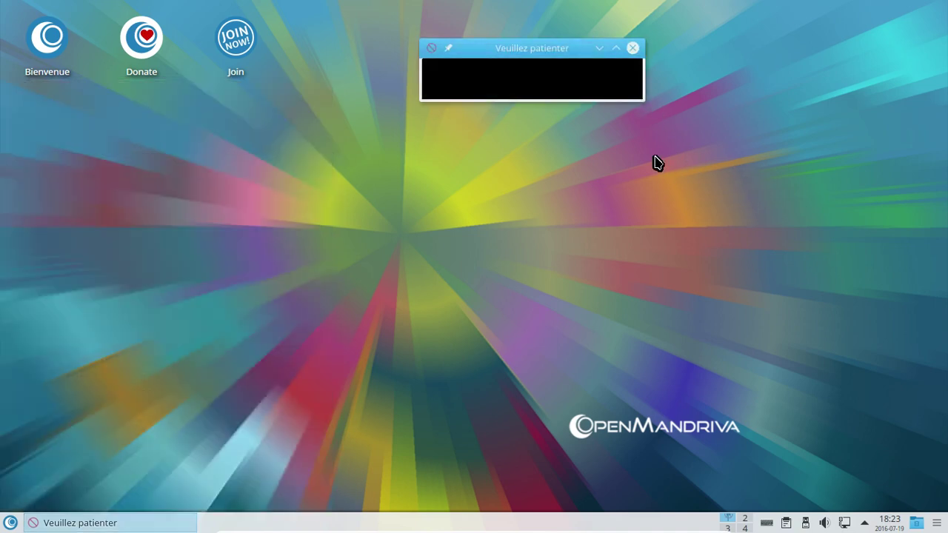
pyautogui.click(633, 50)
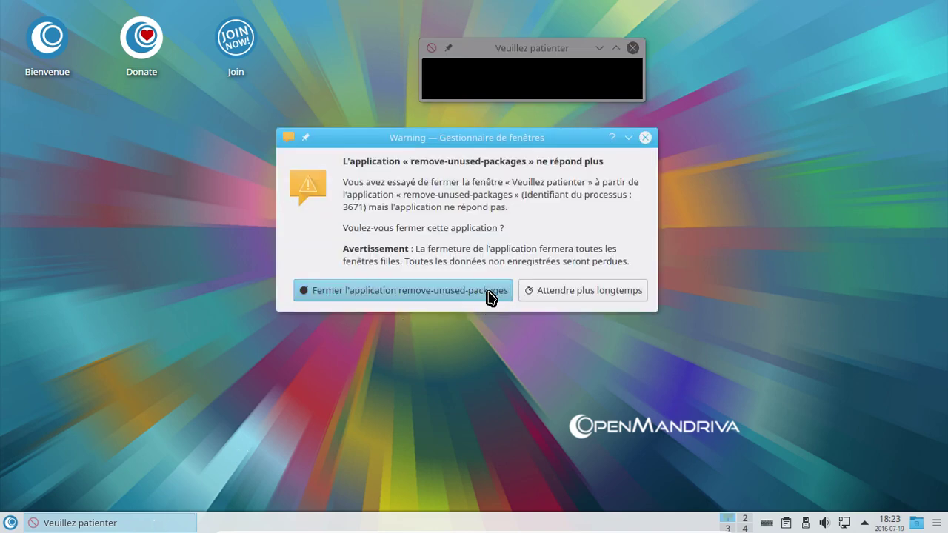
pyautogui.click(490, 295)
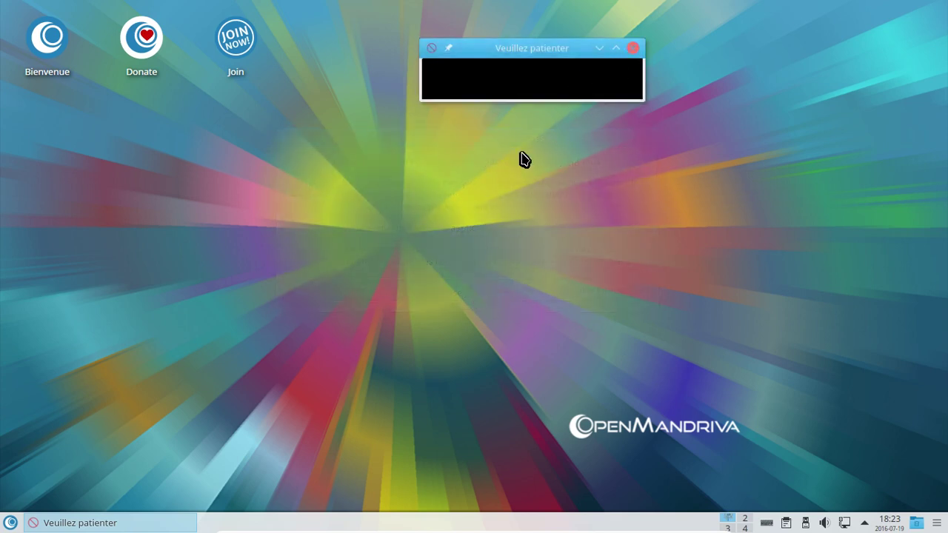
pyautogui.click(13, 521)
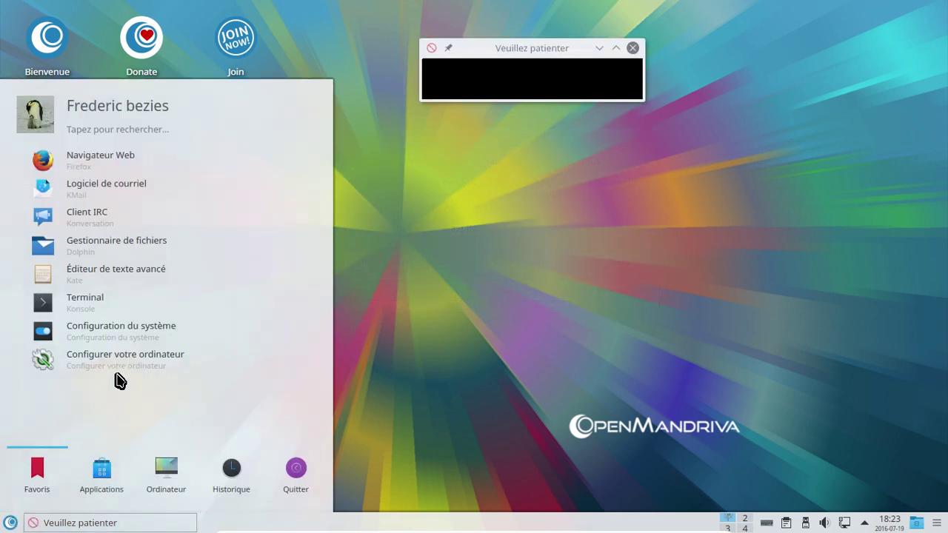
pyautogui.click(106, 478)
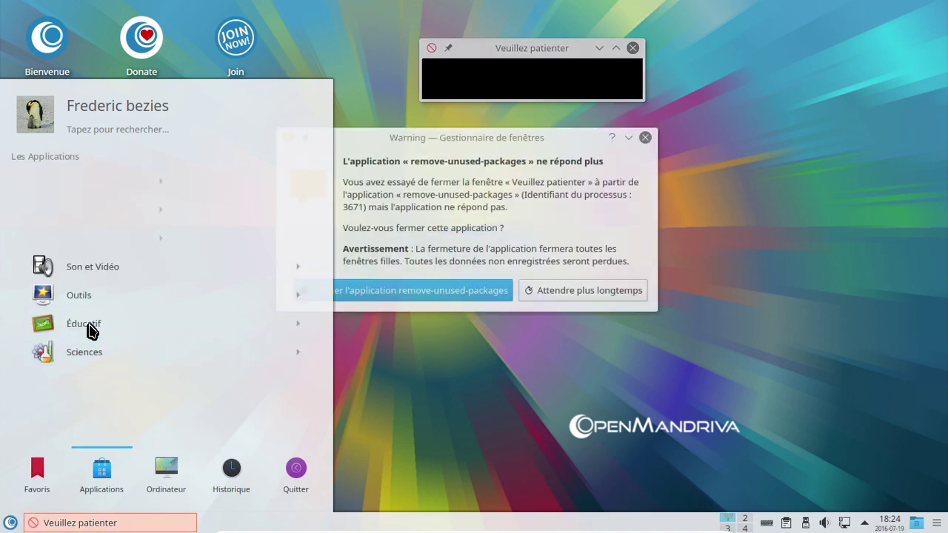
pyautogui.click(88, 326)
pyautogui.click(474, 291)
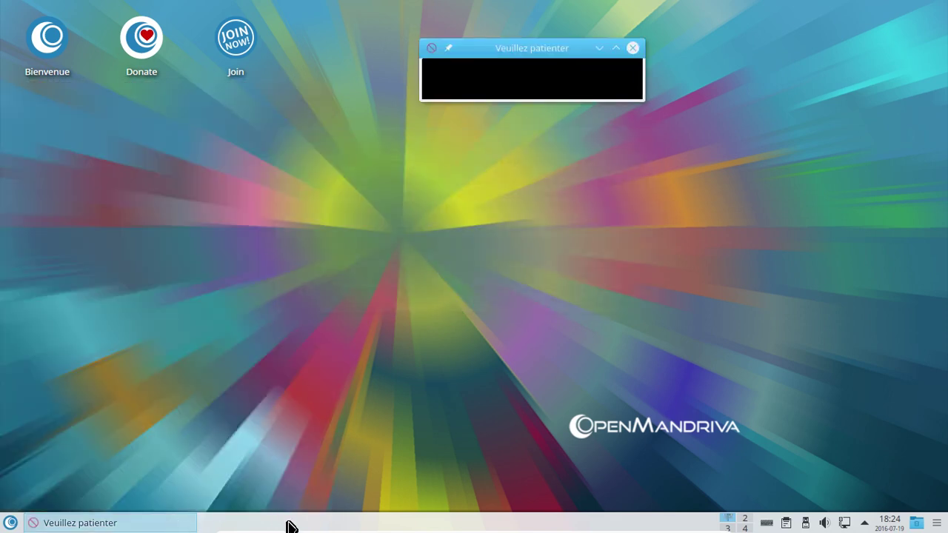
pyautogui.rightClick(287, 521)
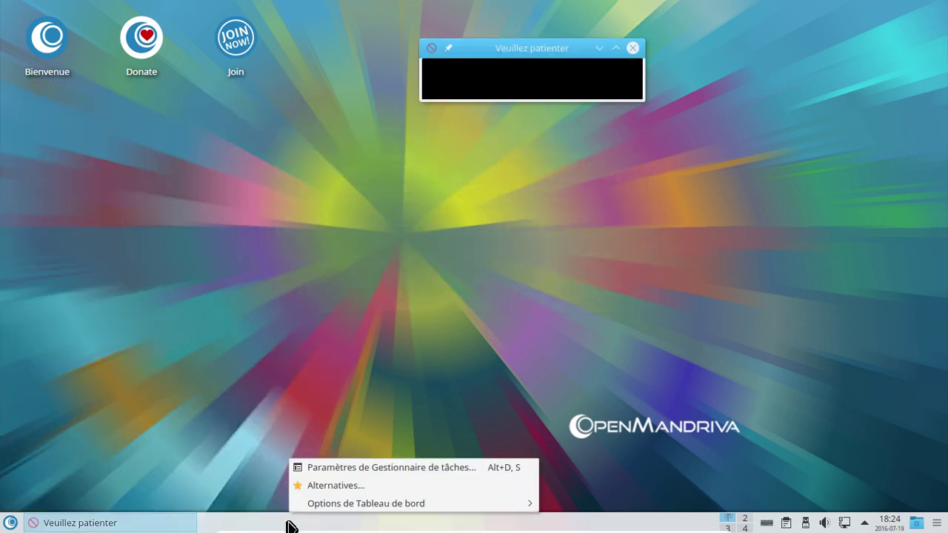
pyautogui.moveTo(310, 509)
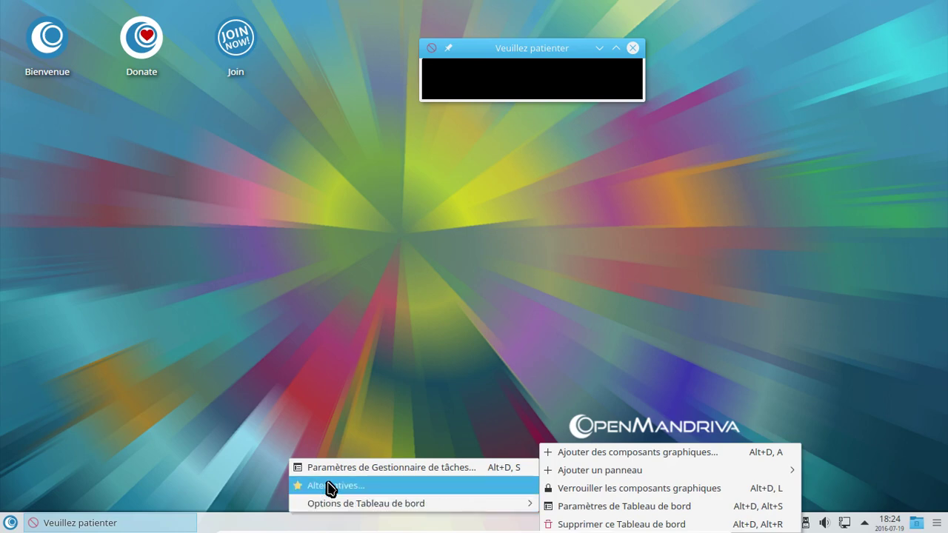
pyautogui.click(326, 474)
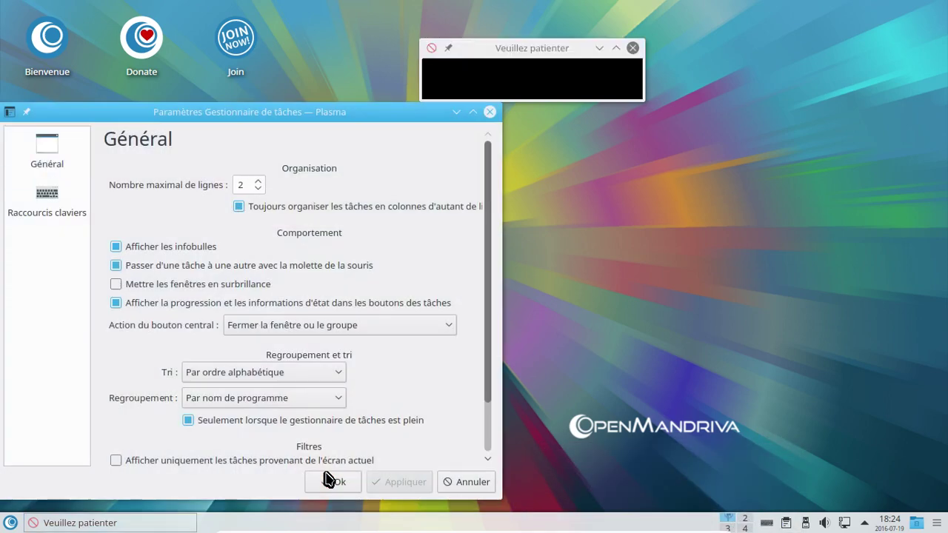
pyautogui.click(489, 113)
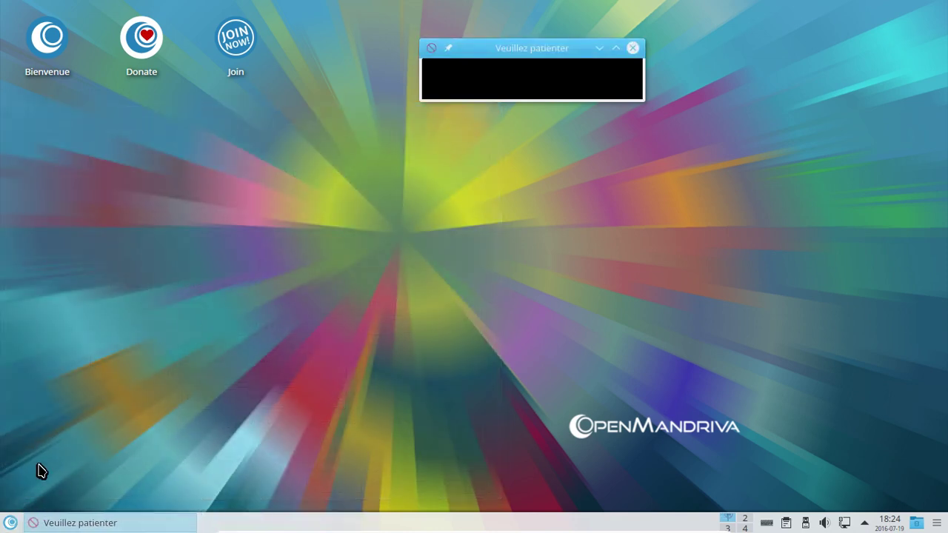
# - Search the application launcher for "moniteur" and clear the search text
pyautogui.click(10, 523)
pyautogui.click(125, 127)
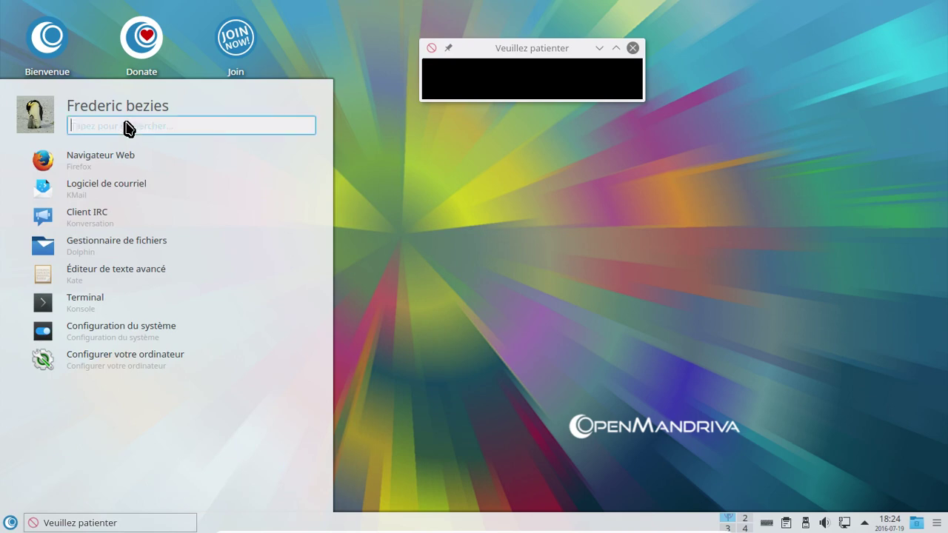
pyautogui.write('m')
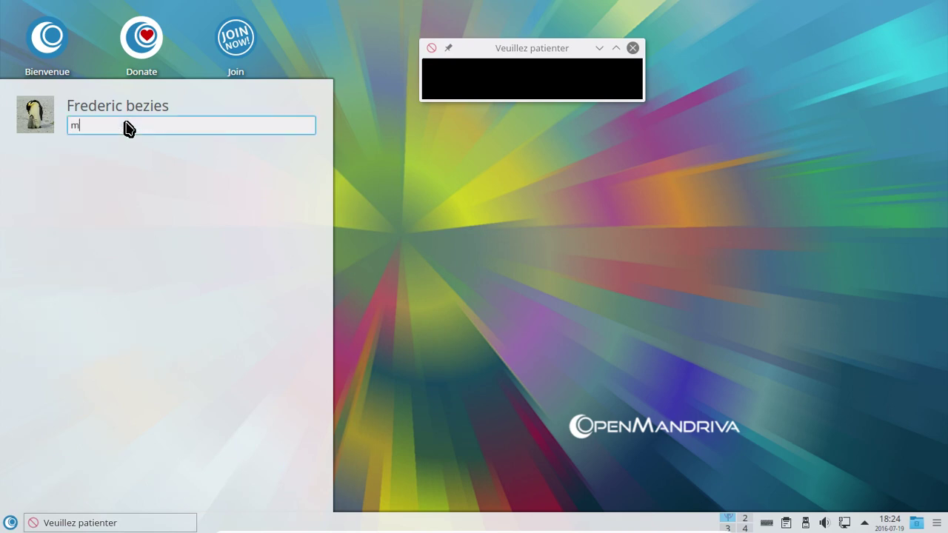
pyautogui.write('ontie')
pyautogui.press('BackSpace')
pyautogui.press('BackSpace')
pyautogui.write('itue')
pyautogui.press('BackSpace')
pyautogui.press('BackSpace')
pyautogui.write('eur')
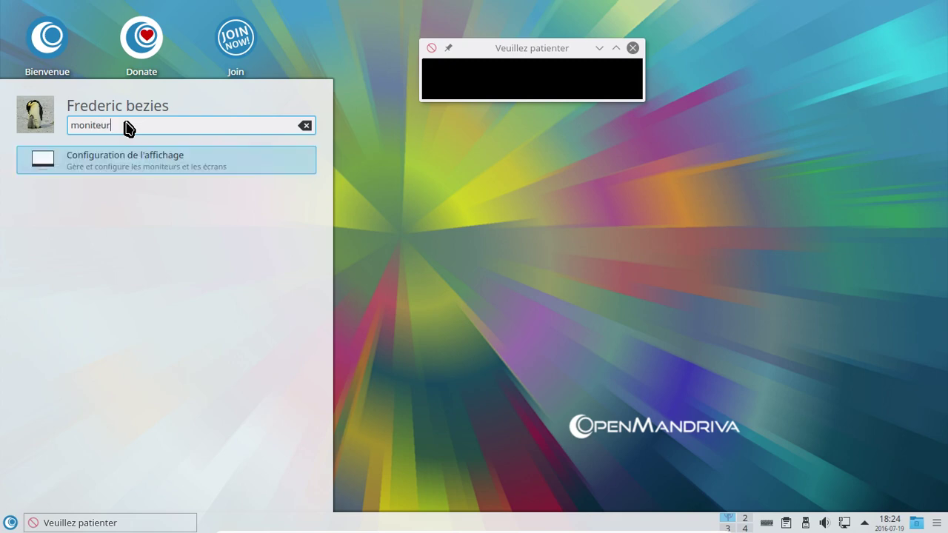
pyautogui.press('BackSpace')
pyautogui.press('BackSpace')
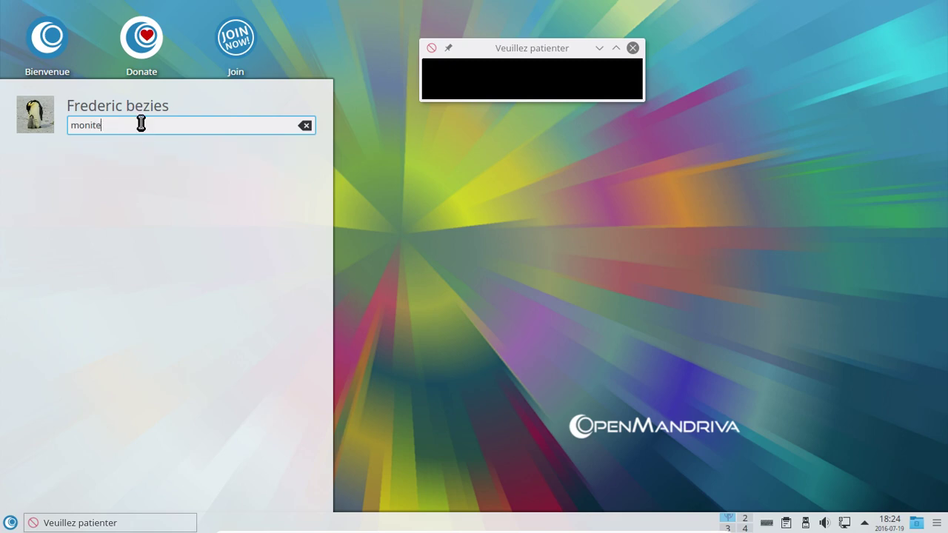
pyautogui.press('BackSpace')
pyautogui.press('BackSpace')
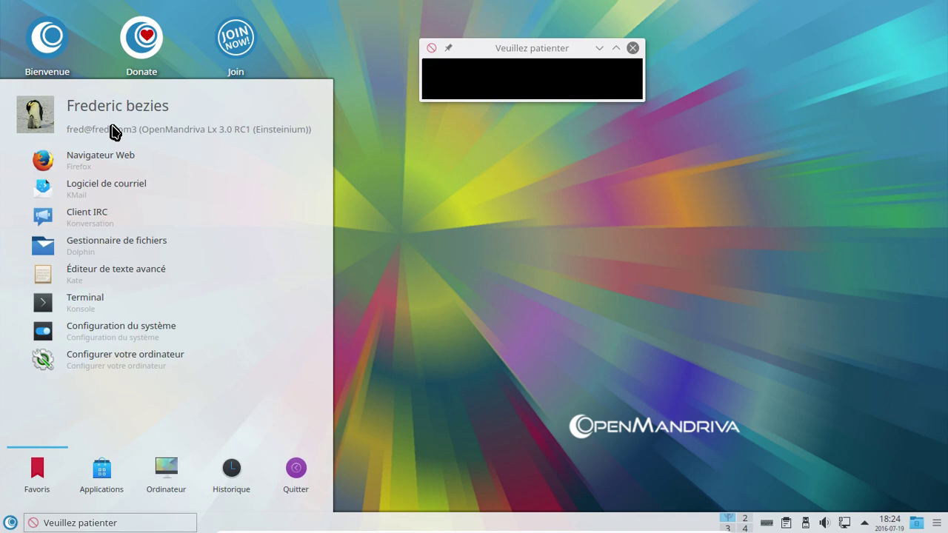
# - Launch Konsole and bring up the unresponsive-application warning for the Veuillez patienter window to get its process ID
pyautogui.write('konsole')
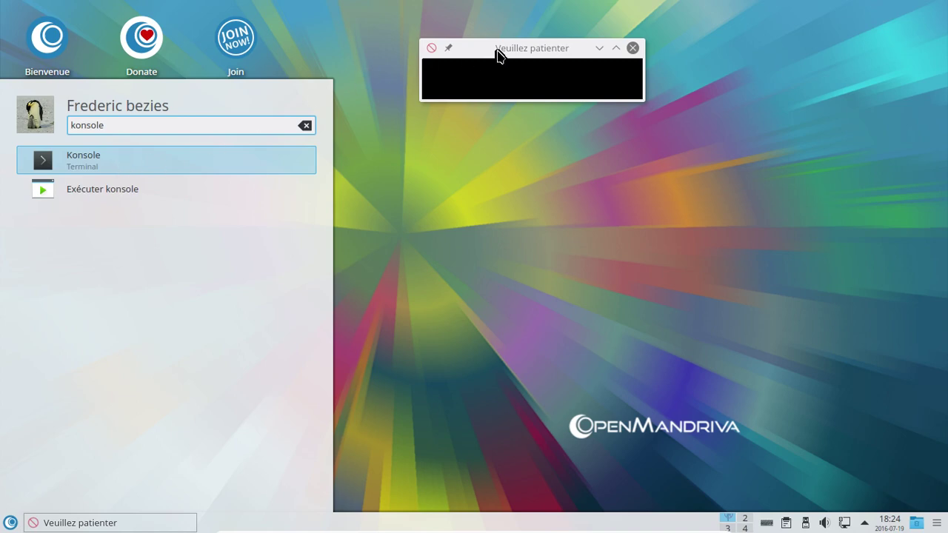
pyautogui.click(632, 49)
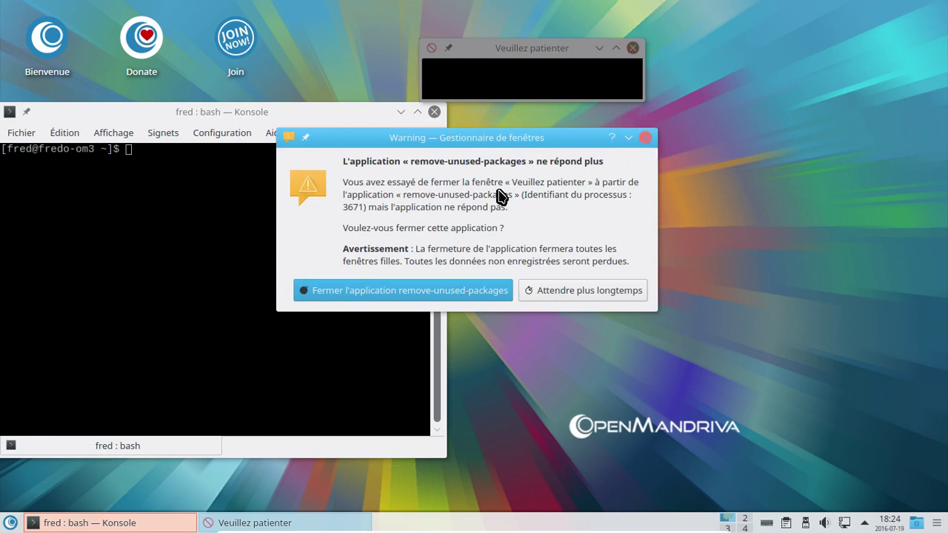
pyautogui.click(199, 244)
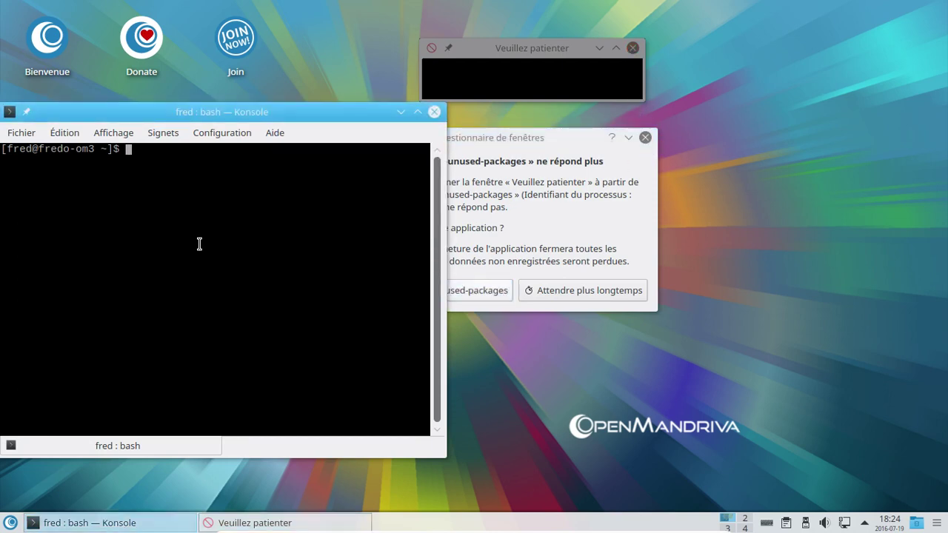
# - Kill the frozen remove-unused-packages process with "sudo kill -9 3671", entering the sudo password, and close Konsole
pyautogui.write('sudo kl')
pyautogui.moveTo(479, 139); pyautogui.dragTo(626, 143)
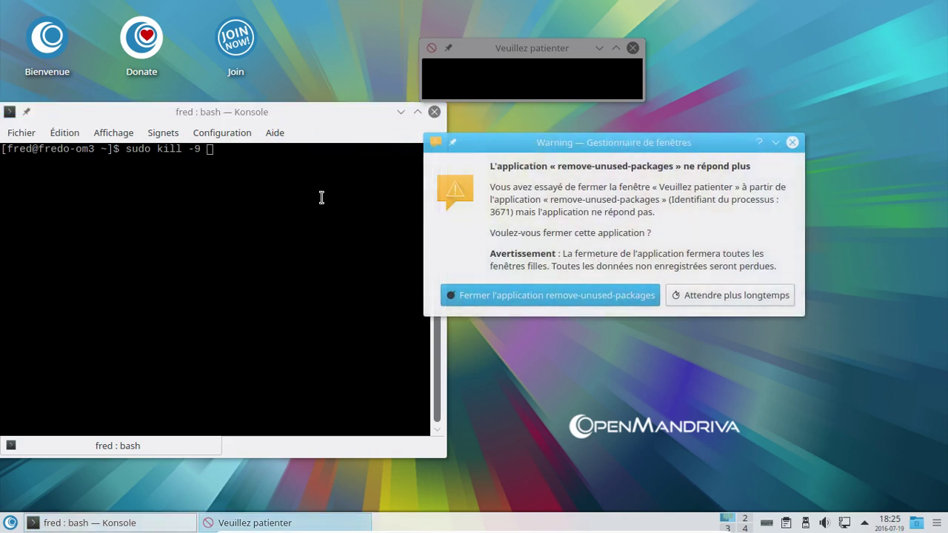
pyautogui.click(307, 180)
pyautogui.write('3671')
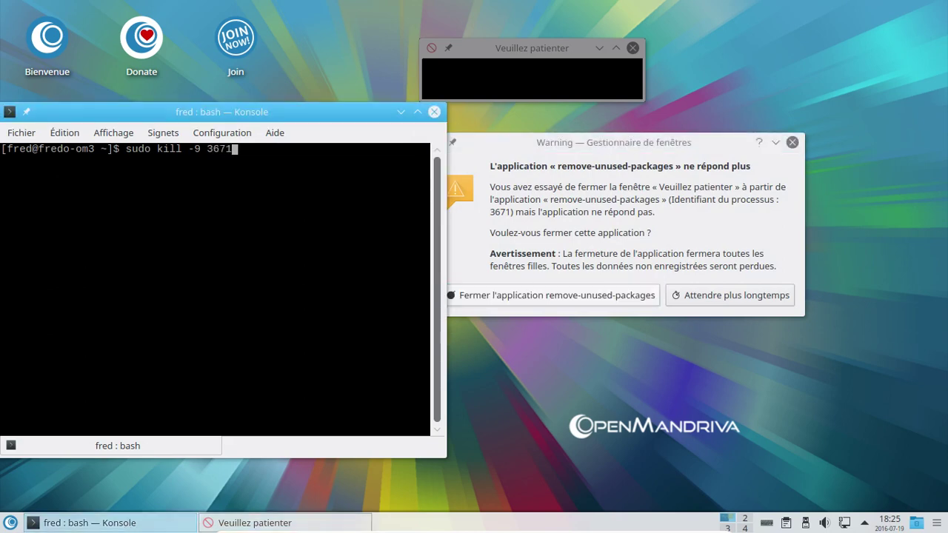
pyautogui.press('Return')
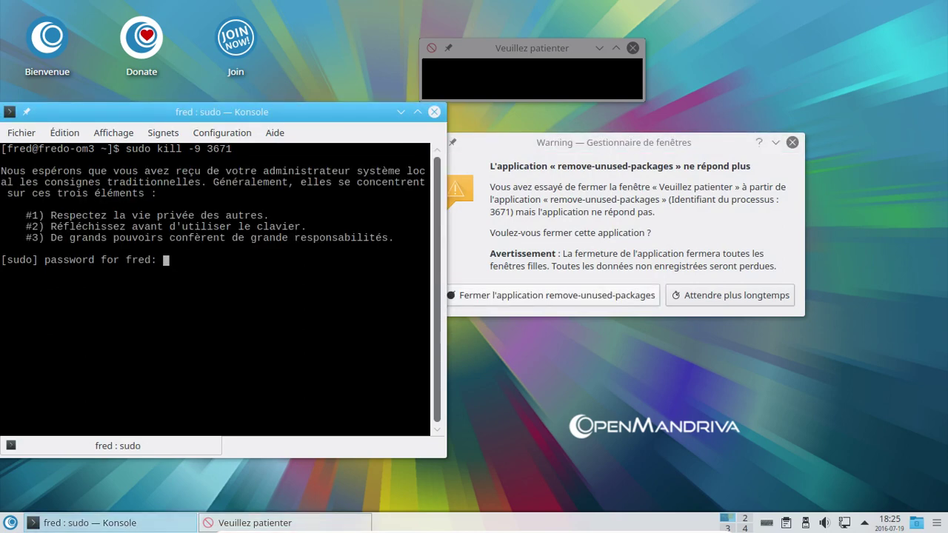
pyautogui.press('Return')
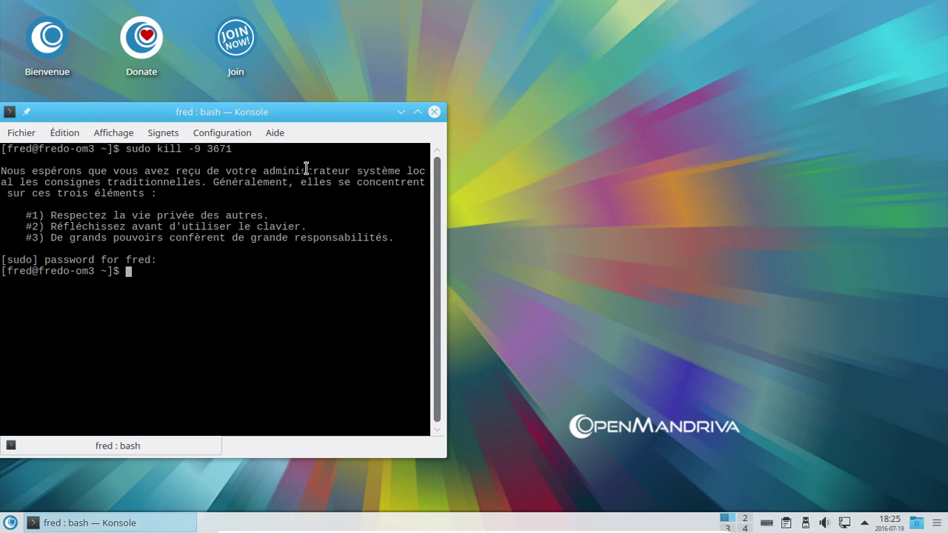
pyautogui.click(434, 111)
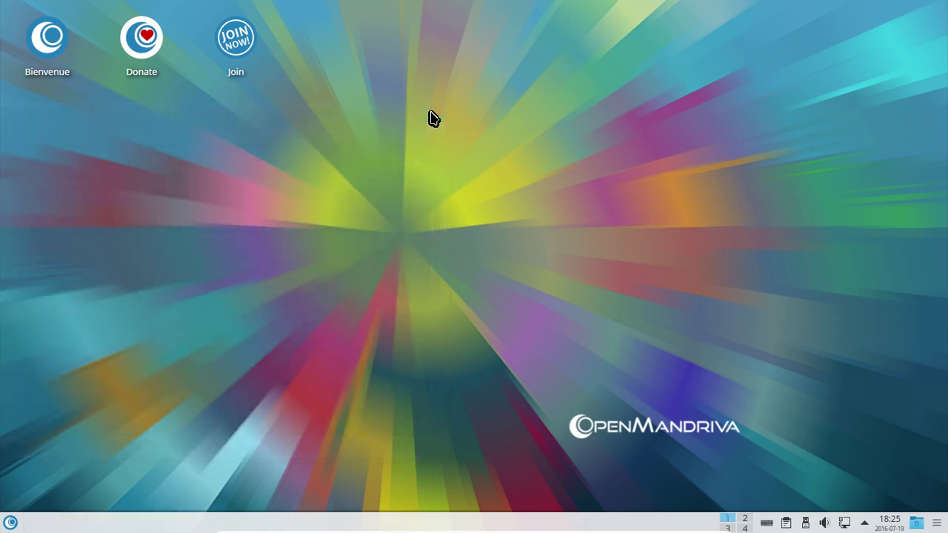
# - Open the Dolphin file manager from the launcher's favourites
pyautogui.click(10, 523)
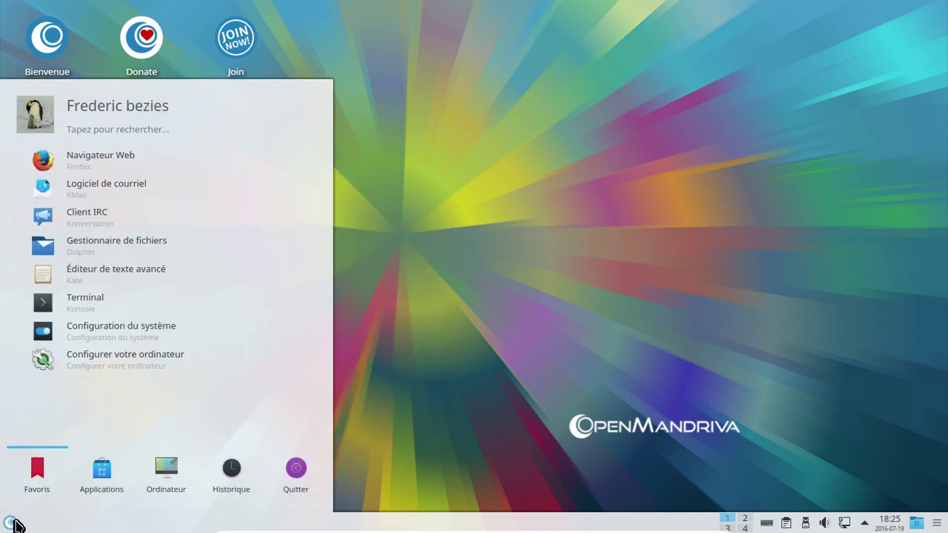
pyautogui.click(126, 259)
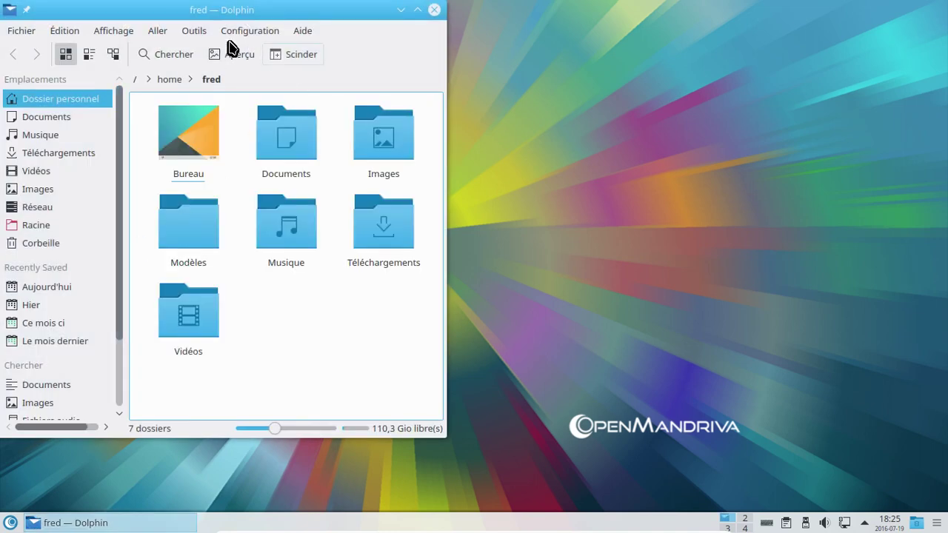
# - Zoom out the folder icons three levels in the file manager, shifting its window toward the desktop's centre, and close it
pyautogui.click(131, 35)
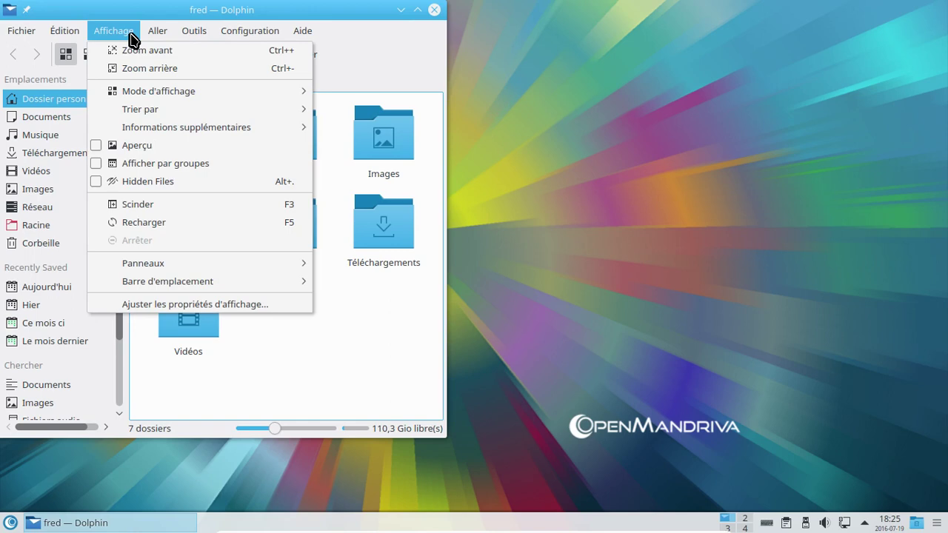
pyautogui.click(162, 69)
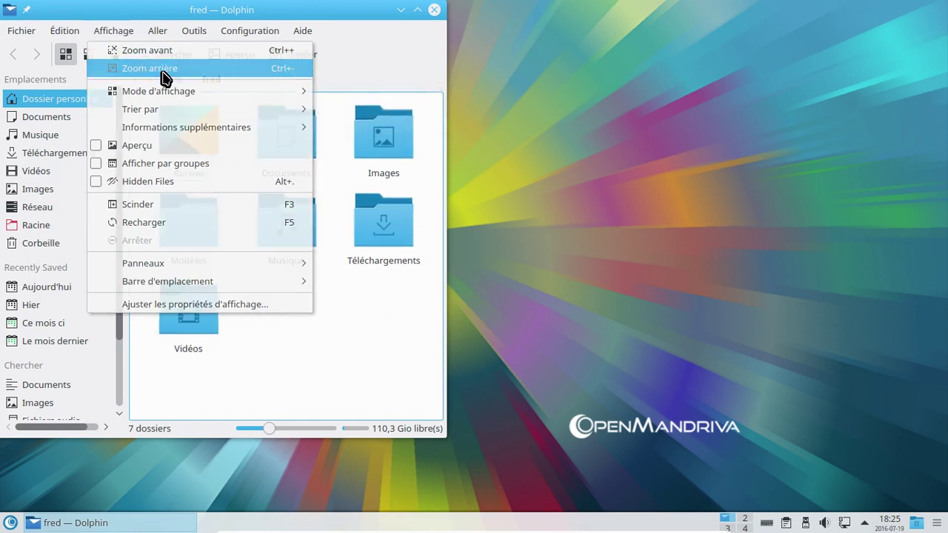
pyautogui.click(117, 31)
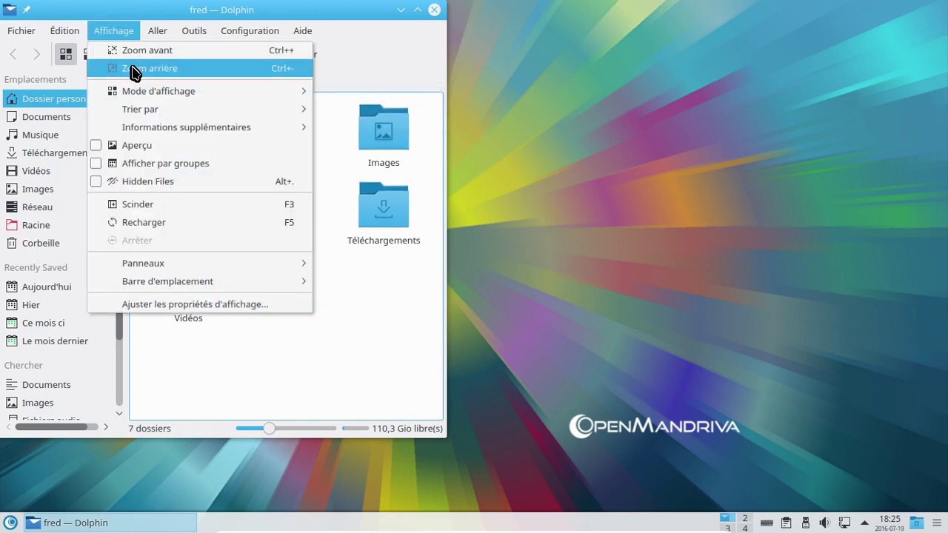
pyautogui.click(134, 71)
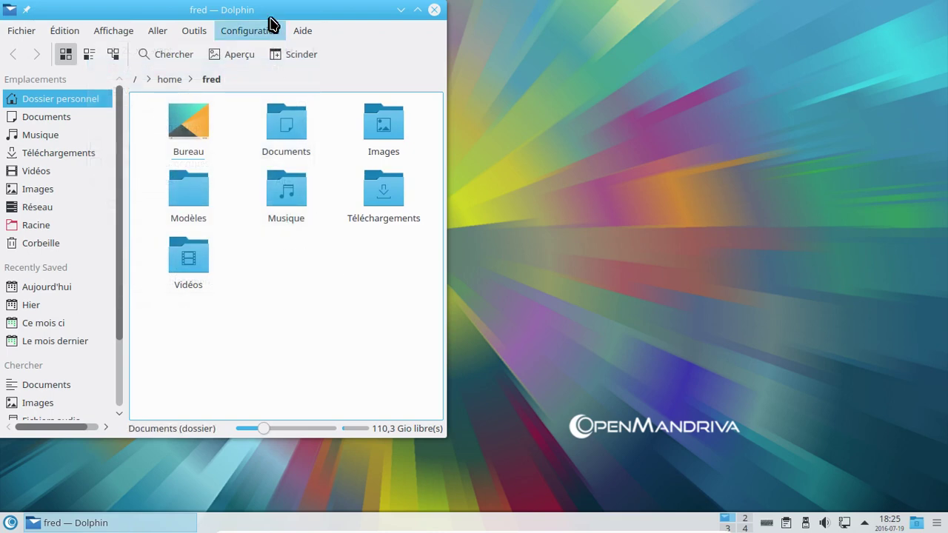
pyautogui.moveTo(269, 17); pyautogui.dragTo(449, 29)
pyautogui.click(291, 42)
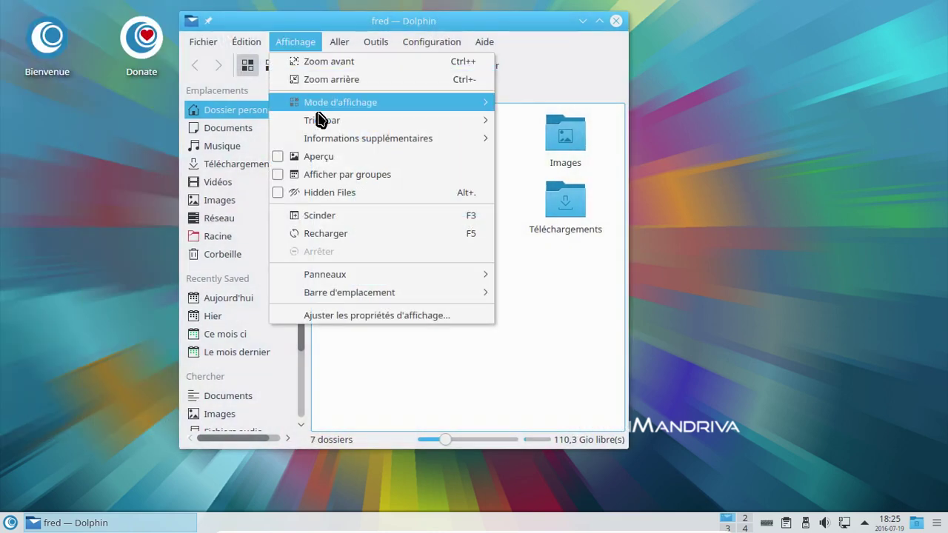
pyautogui.click(342, 81)
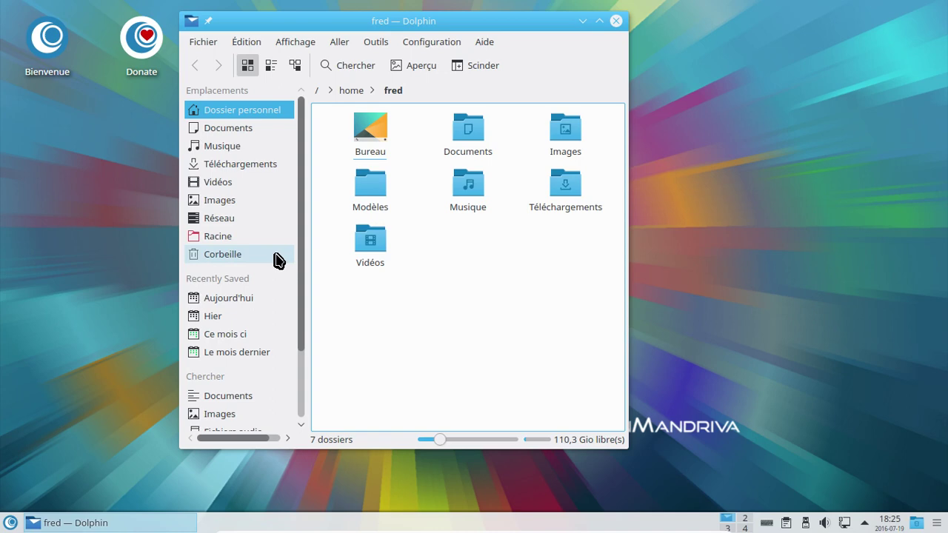
pyautogui.click(616, 21)
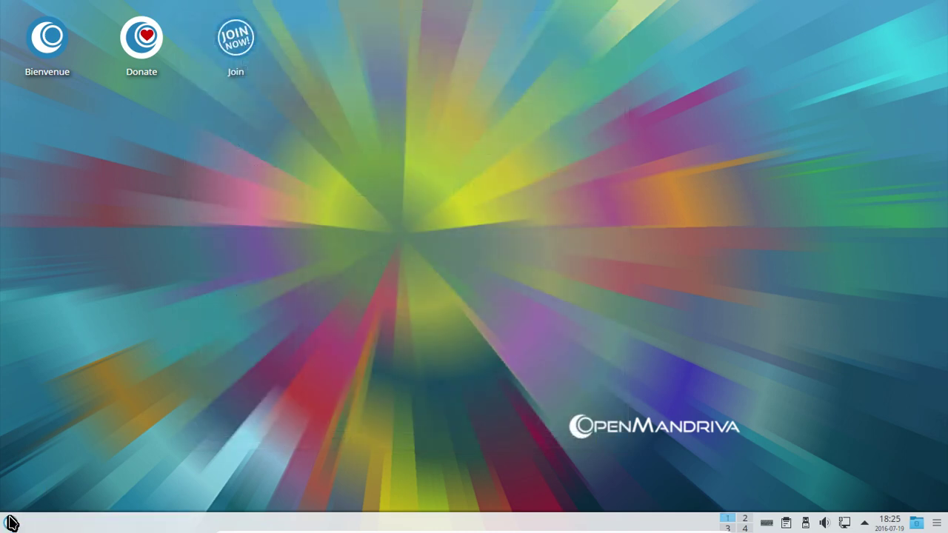
# - Launch Configurer votre ordinateur from the launcher's favourites and authenticate with the account password
pyautogui.click(10, 523)
pyautogui.click(122, 363)
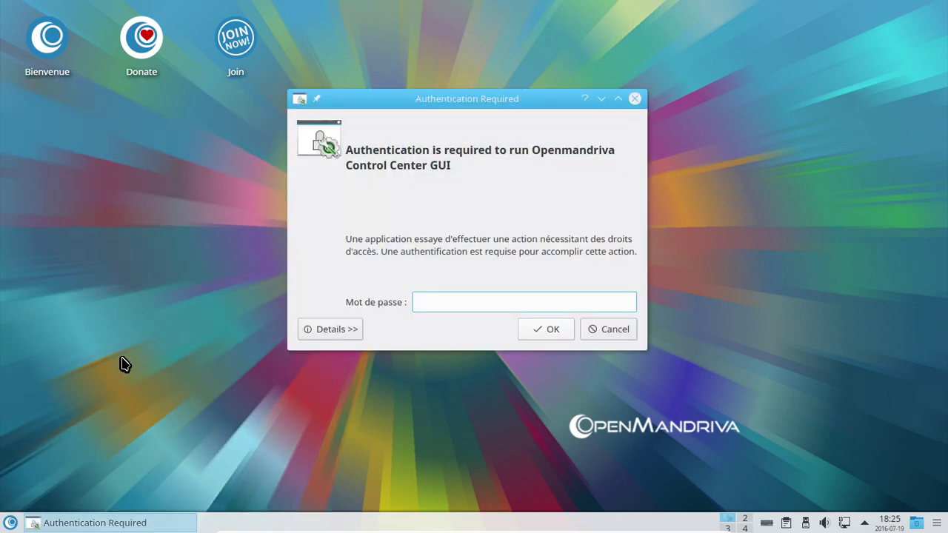
pyautogui.press('Return')
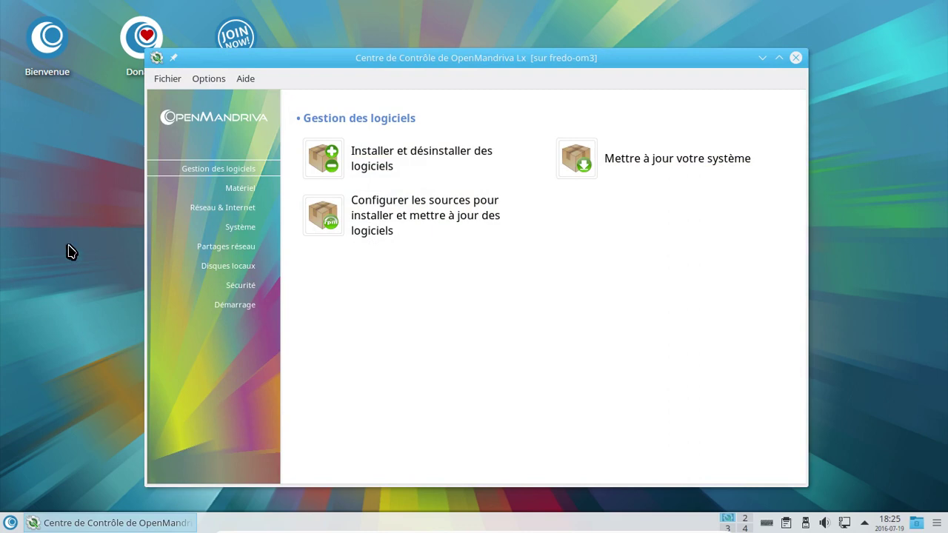
# - Examine the tools in the control centre's Matériel, Réseau & Internet and Système categories
pyautogui.click(189, 189)
pyautogui.scroll(-3, 516, 212)
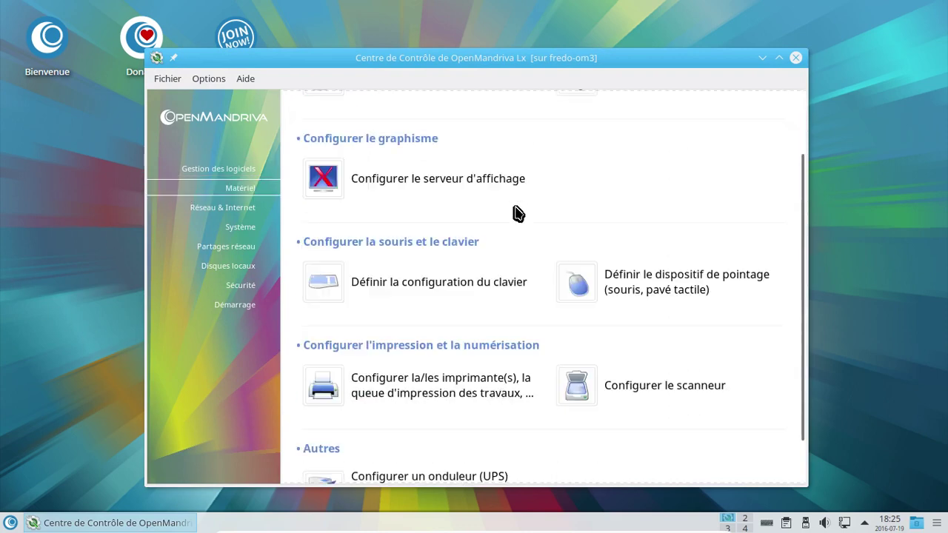
pyautogui.click(241, 209)
pyautogui.scroll(-1, 485, 206)
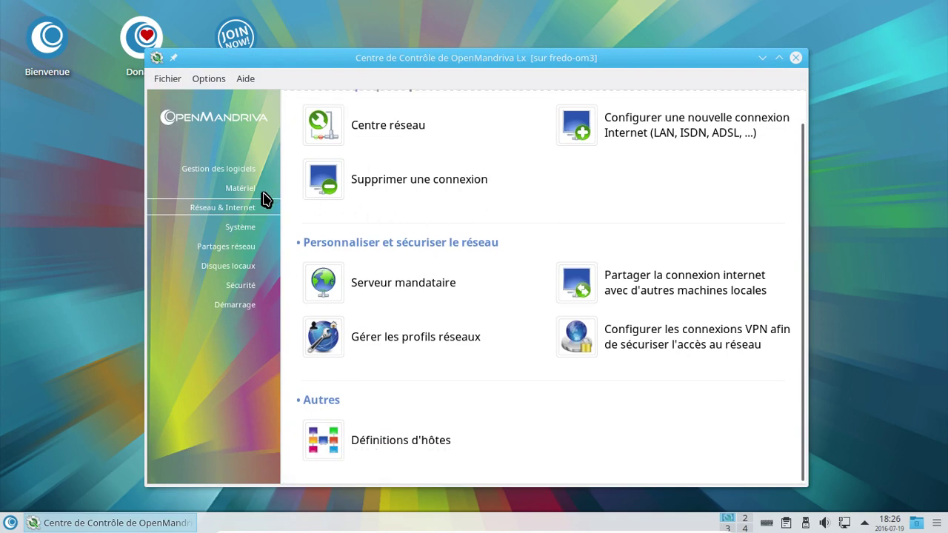
pyautogui.click(255, 227)
pyautogui.scroll(-1, 534, 239)
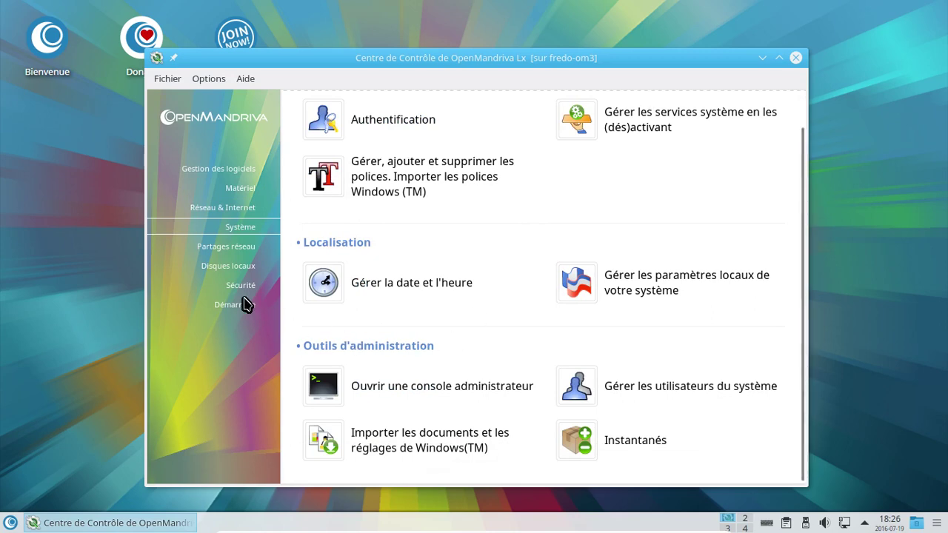
# - Look through the Partages réseau, Disques locaux, Sécurité and Démarrage categories and close the control centre
pyautogui.click(233, 250)
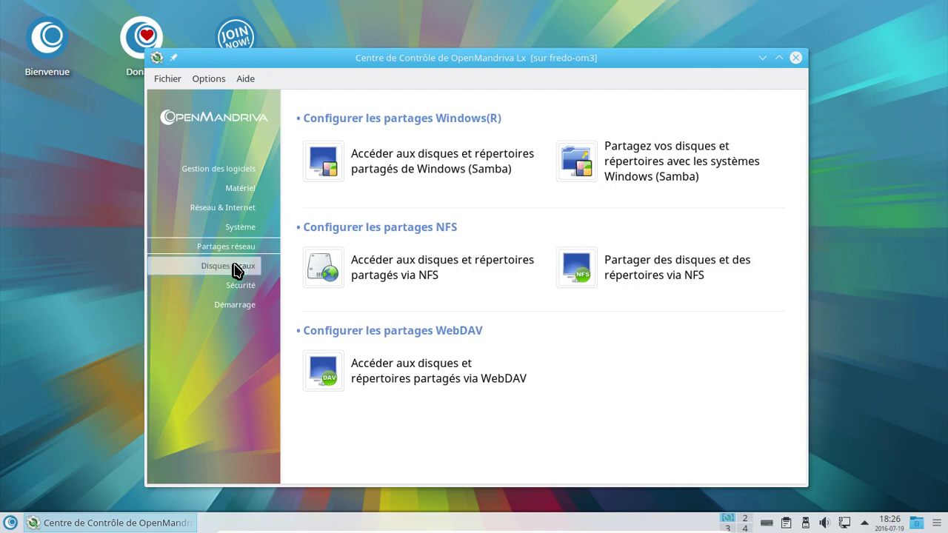
pyautogui.click(234, 269)
pyautogui.click(242, 287)
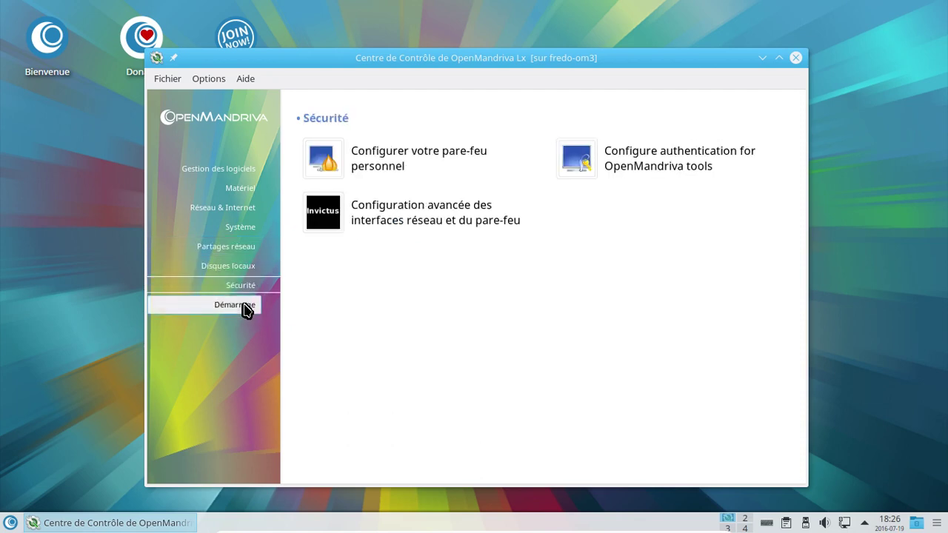
pyautogui.click(243, 306)
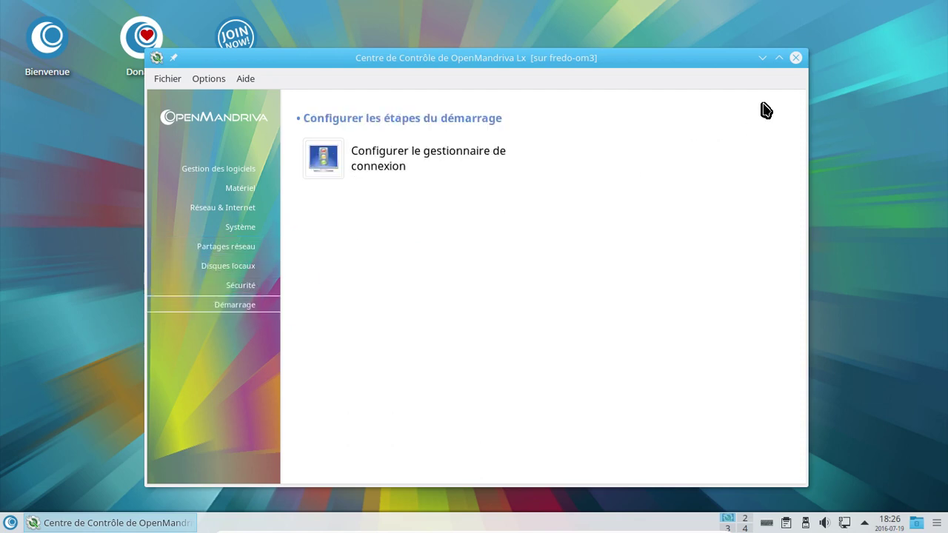
pyautogui.click(795, 57)
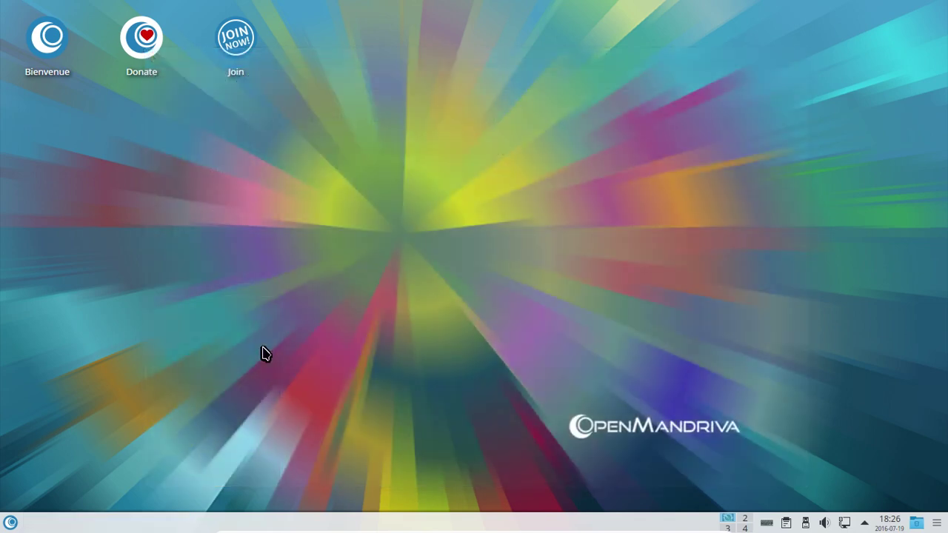
# - Search the application launcher for "kinfo", open Info Center and enlarge its window to show the full system information
pyautogui.click(11, 522)
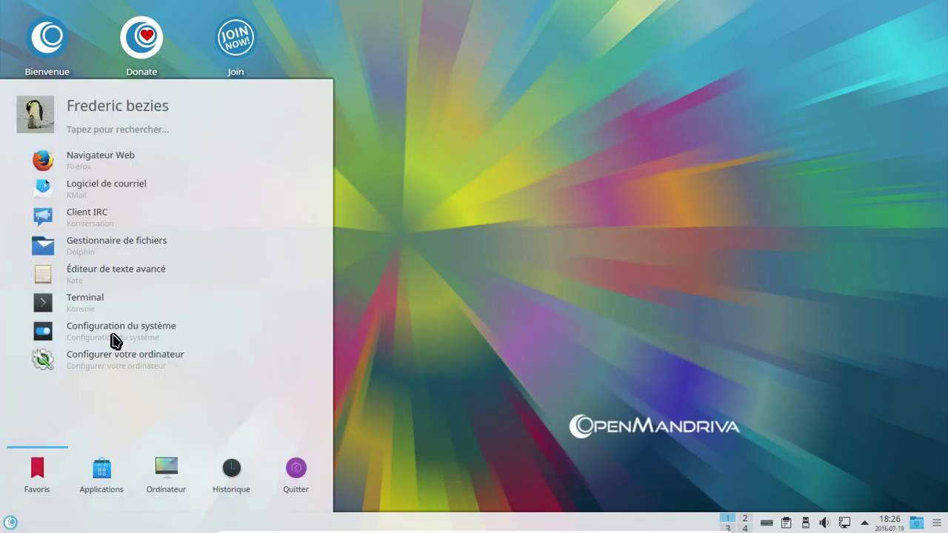
pyautogui.click(121, 129)
pyautogui.write('kinfo')
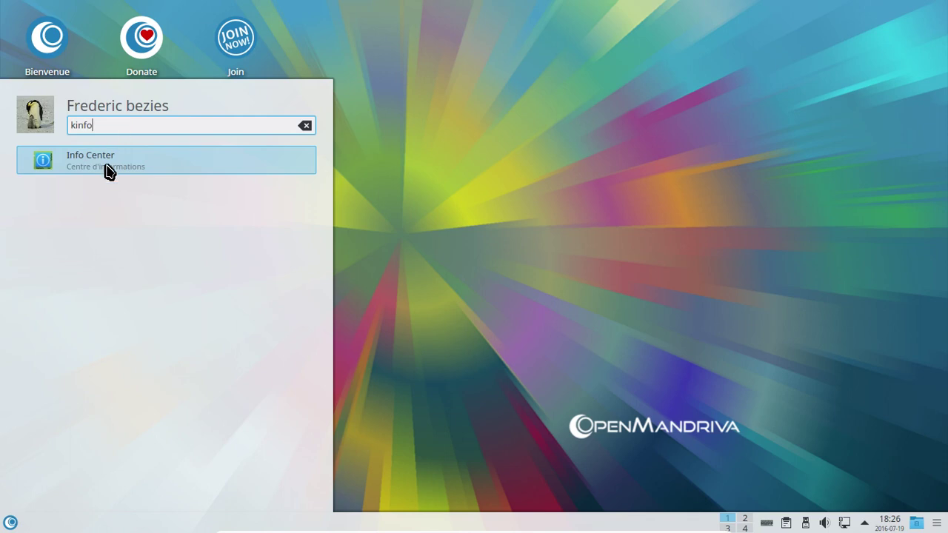
pyautogui.click(107, 164)
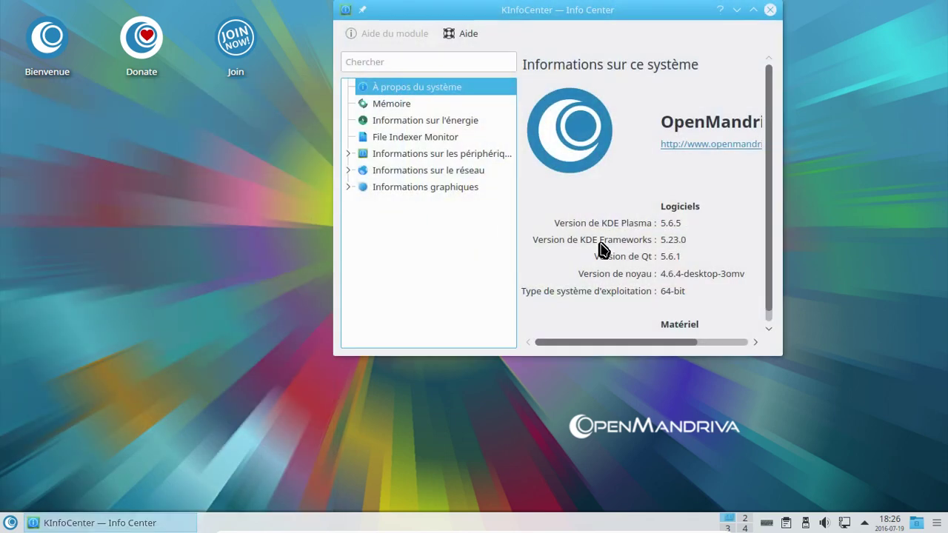
pyautogui.moveTo(779, 347); pyautogui.dragTo(943, 459)
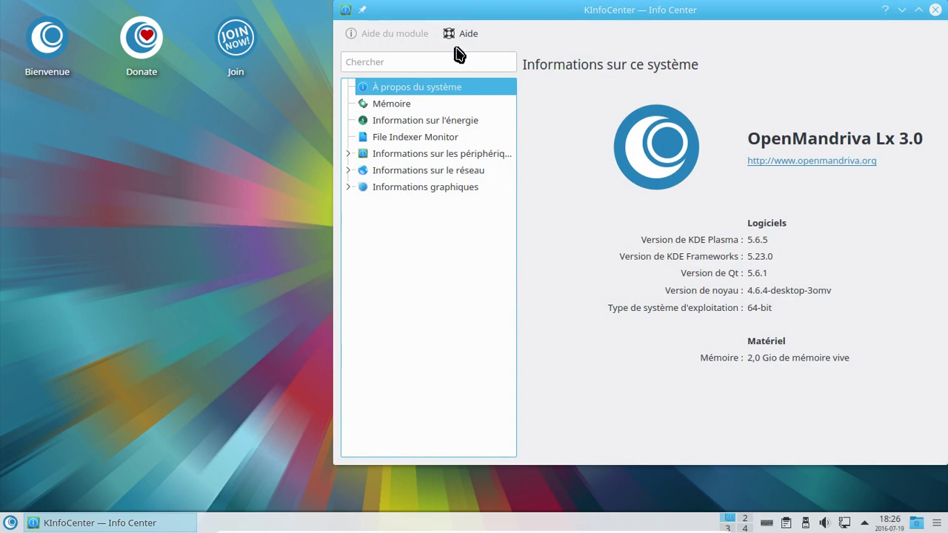
# - Review the Mémoire page with its usage graphs in Info Center and close the window
pyautogui.click(429, 106)
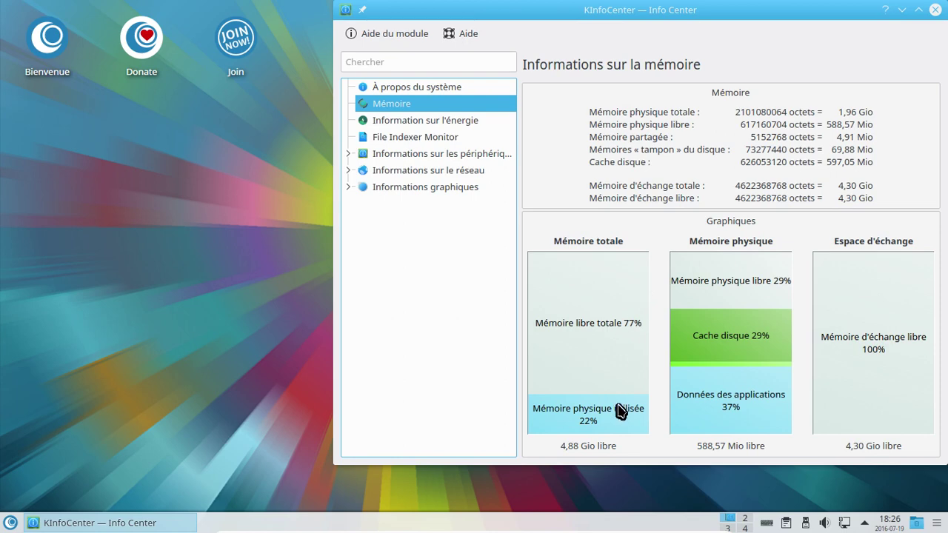
pyautogui.moveTo(624, 412)
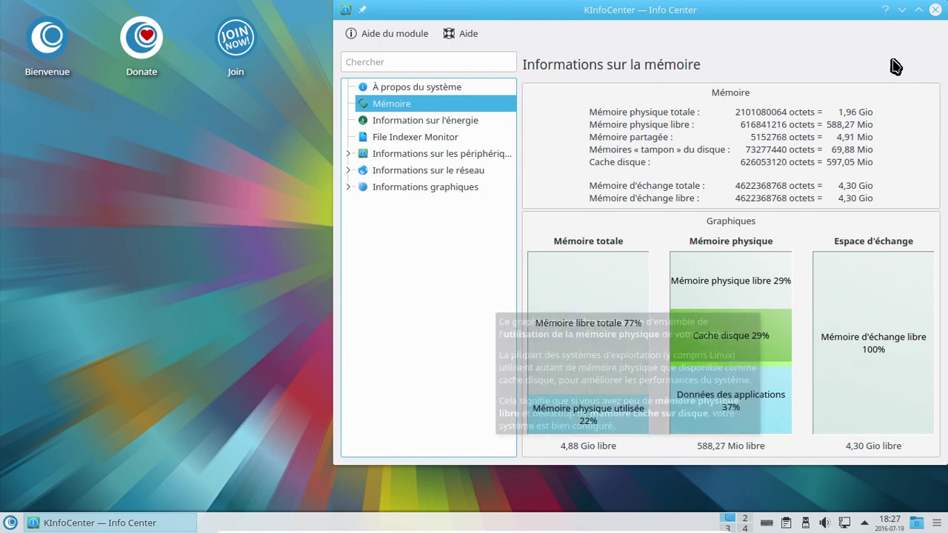
pyautogui.click(935, 10)
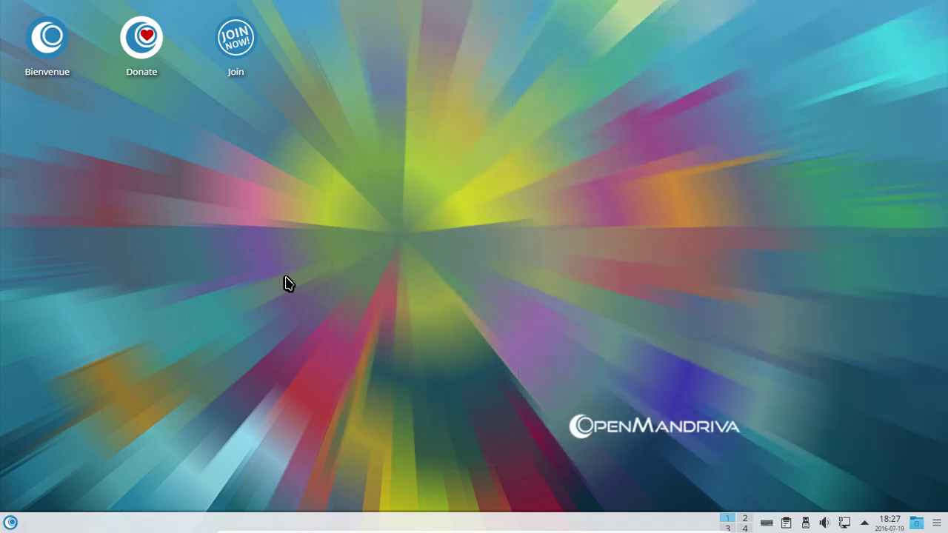
# - Launch LibreOffice from the Bureautique application category
pyautogui.click(10, 523)
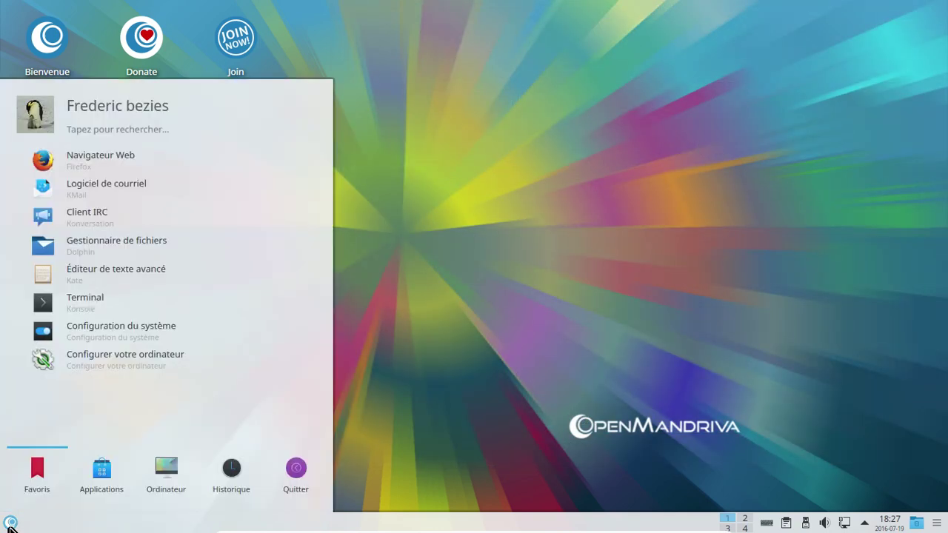
pyautogui.click(102, 469)
pyautogui.click(100, 213)
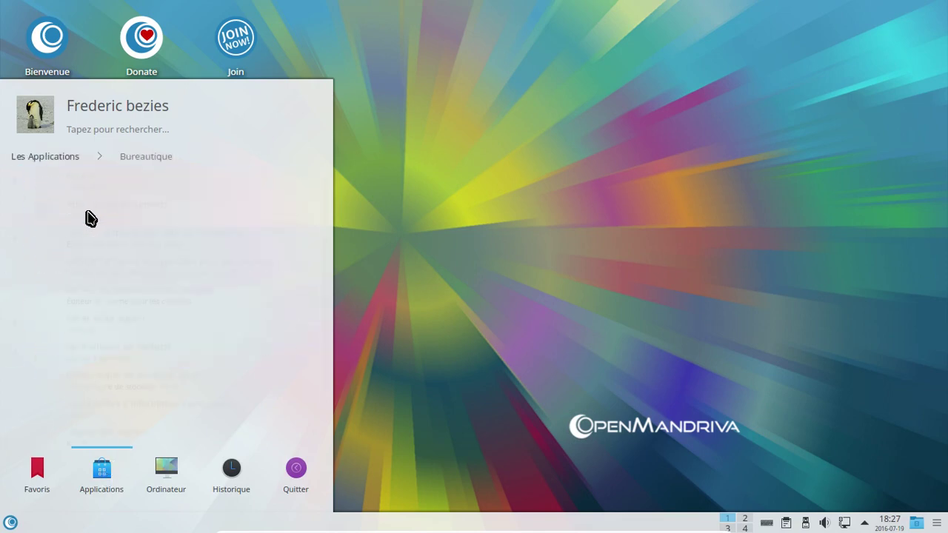
pyautogui.click(71, 191)
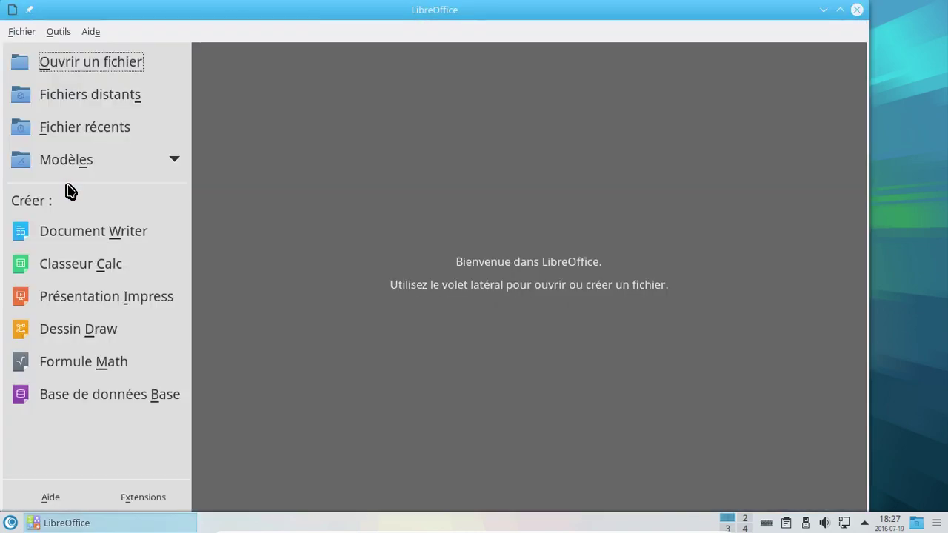
# - Create a blank Writer document, check the LibreOffice version in its About dialog, and close LibreOffice
pyautogui.click(91, 234)
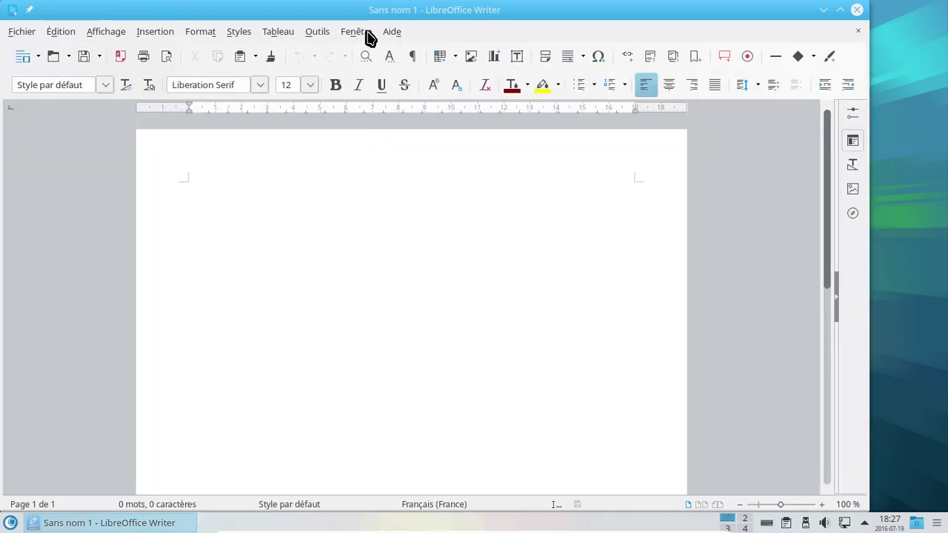
pyautogui.click(400, 34)
pyautogui.click(441, 129)
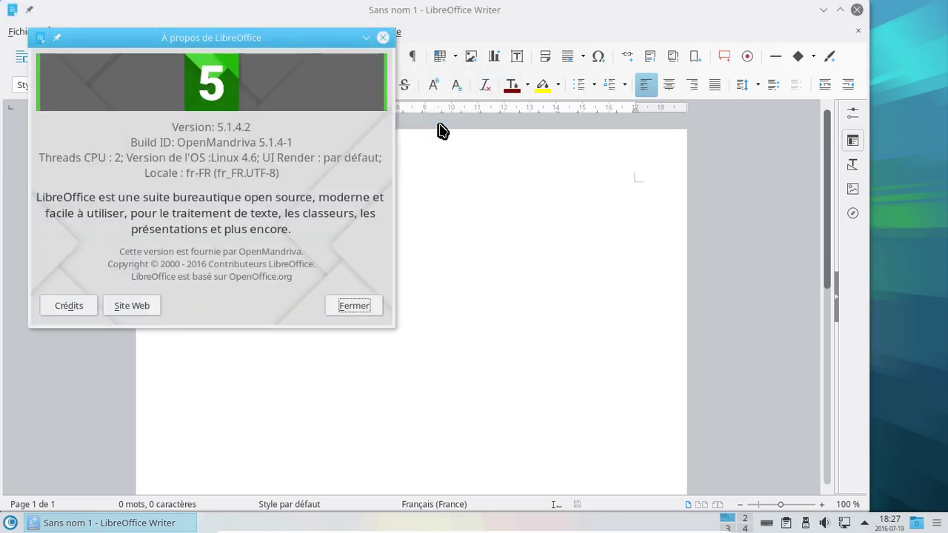
pyautogui.click(385, 38)
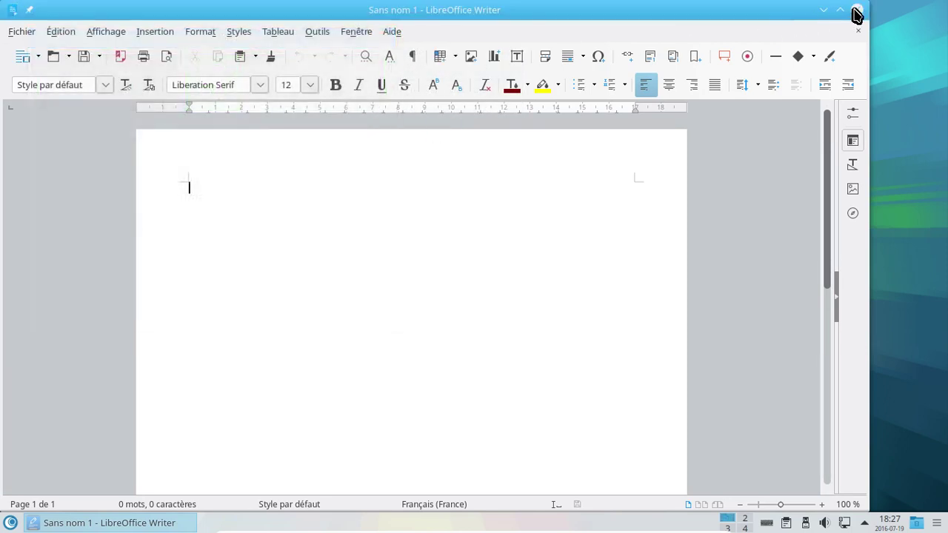
pyautogui.click(857, 11)
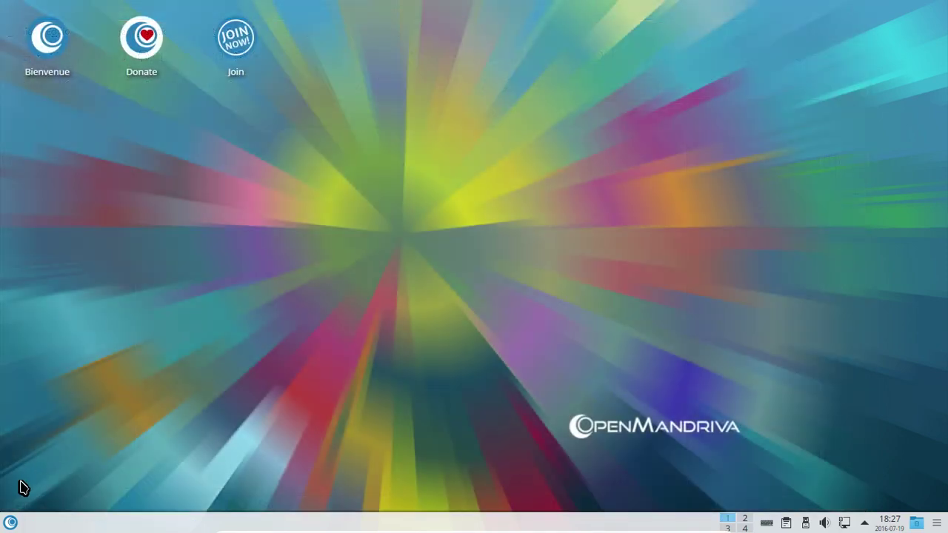
# - Launch Firefox from the launcher's favourites and restore its maximized window to a smaller size
pyautogui.click(11, 522)
pyautogui.click(123, 171)
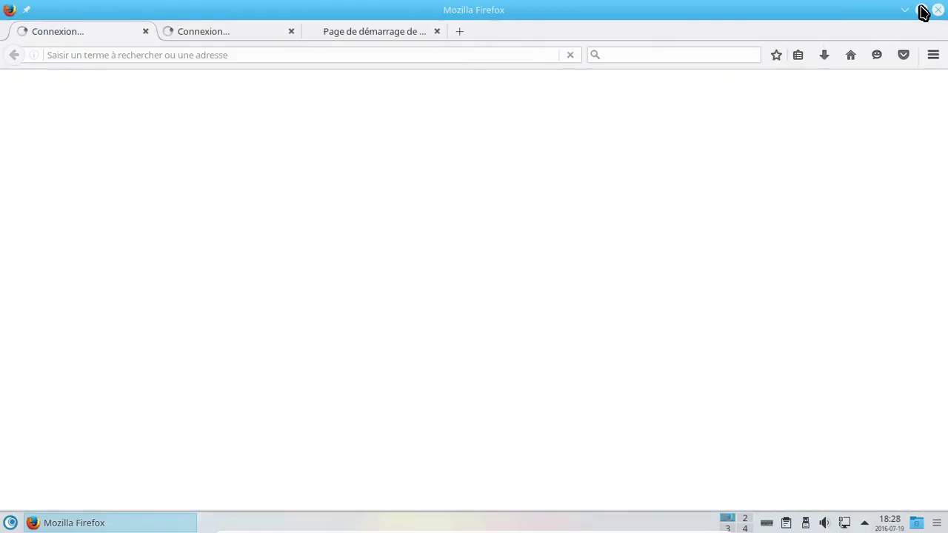
pyautogui.click(922, 10)
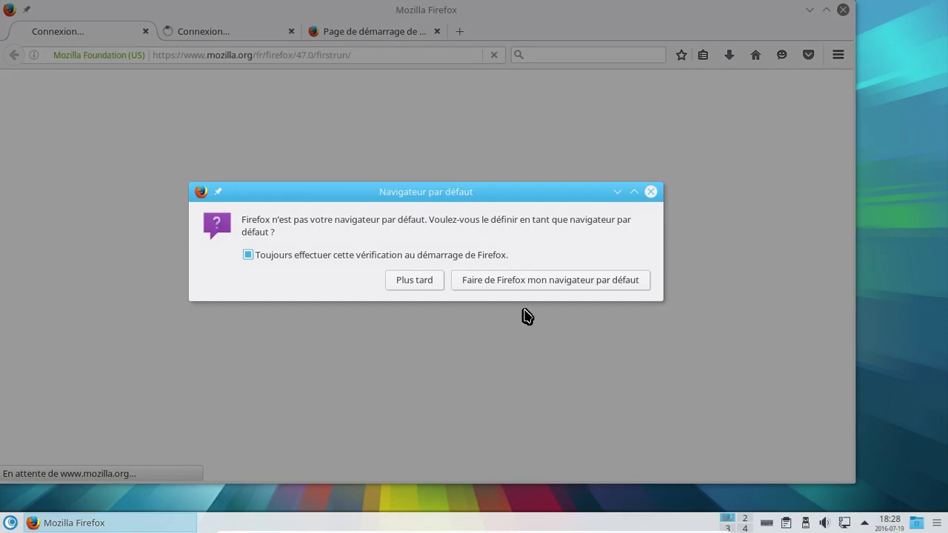
# - Make Firefox the default browser and close the two Mozilla first-run tabs, keeping the start page
pyautogui.click(530, 287)
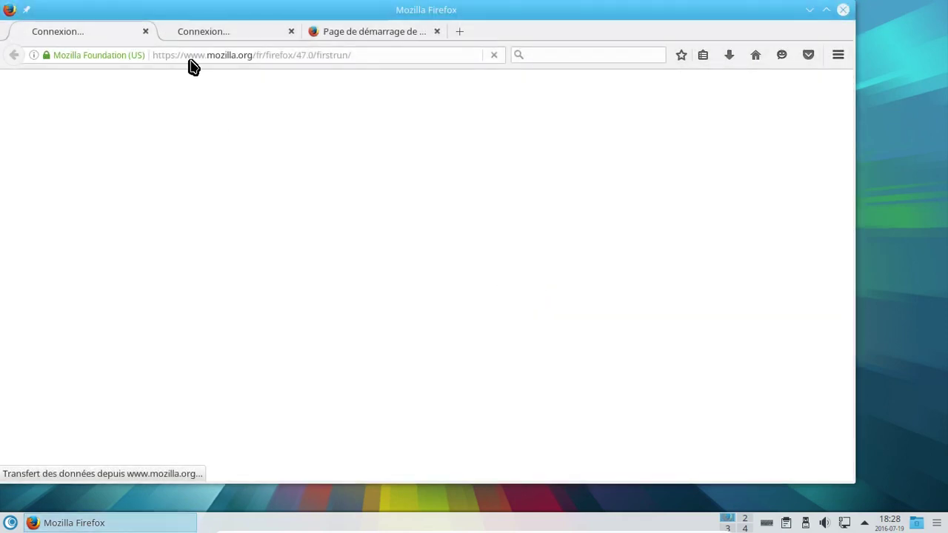
pyautogui.click(146, 33)
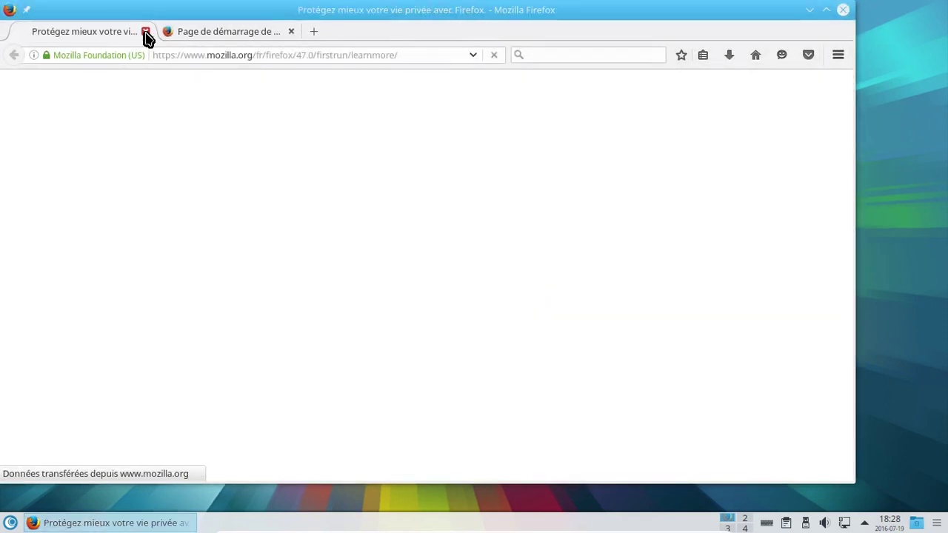
pyautogui.click(145, 33)
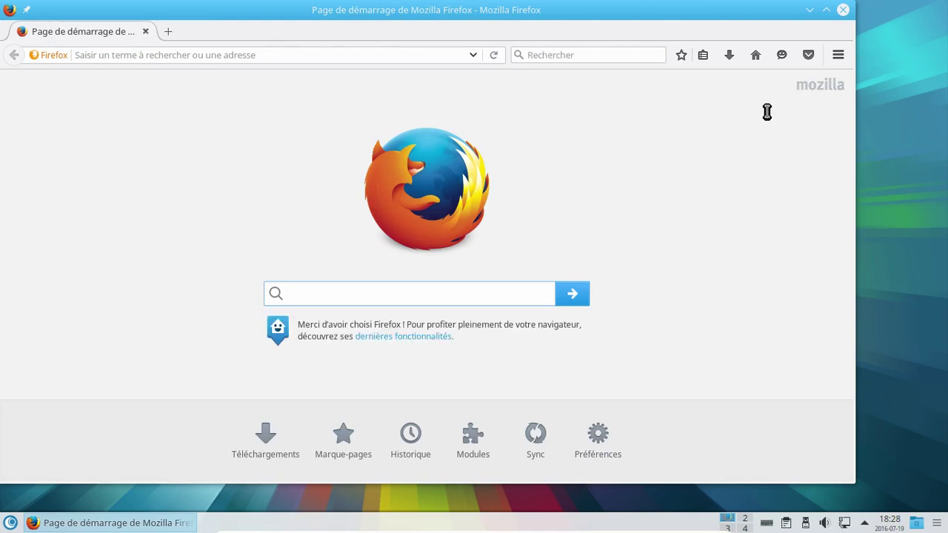
# - Check the Firefox version in its About dialog
pyautogui.click(838, 57)
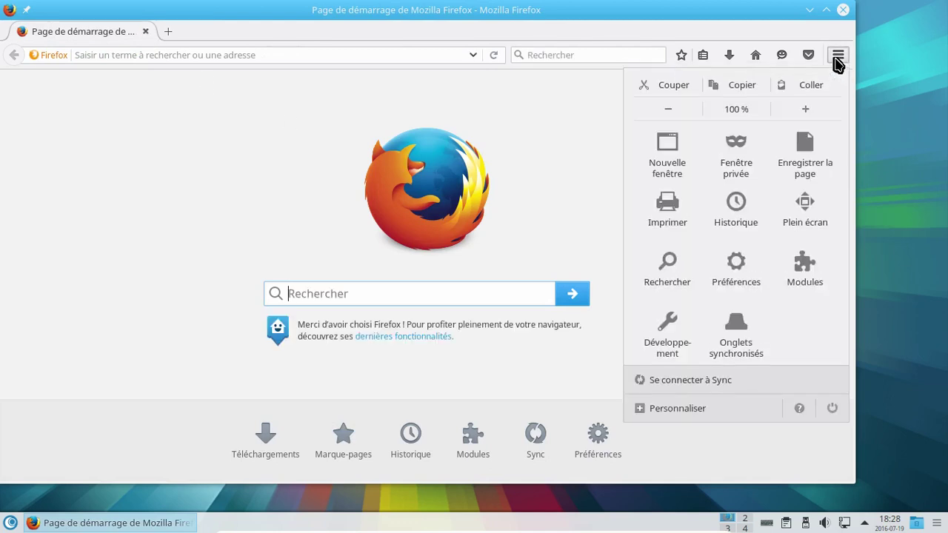
pyautogui.click(804, 413)
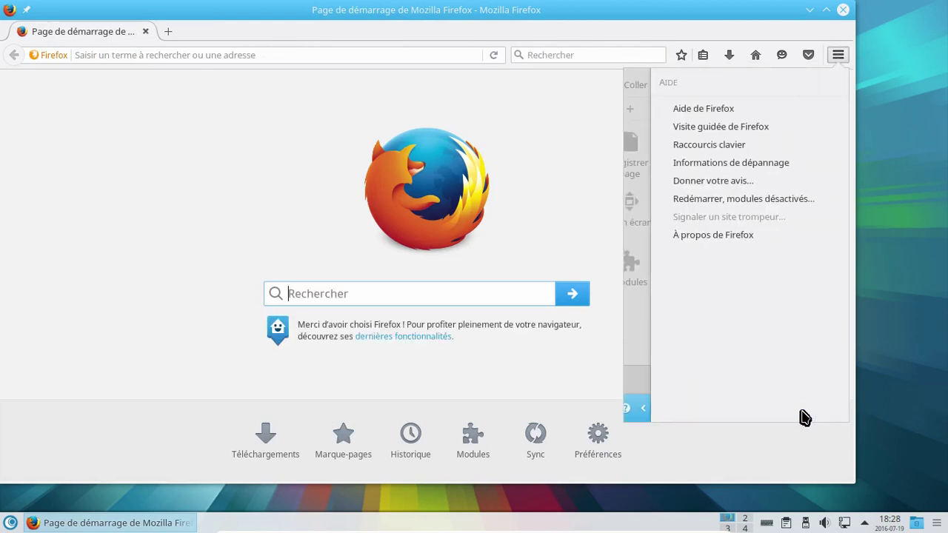
pyautogui.click(712, 236)
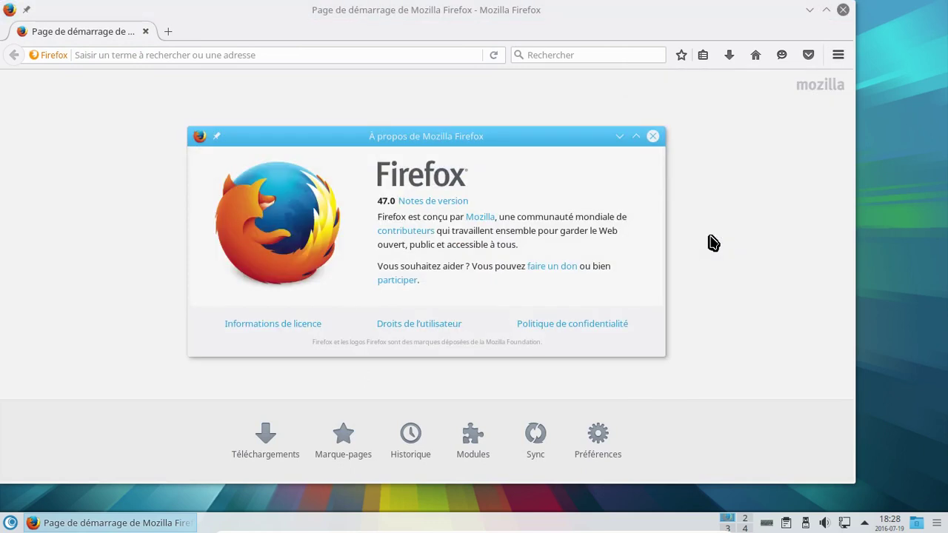
pyautogui.click(741, 121)
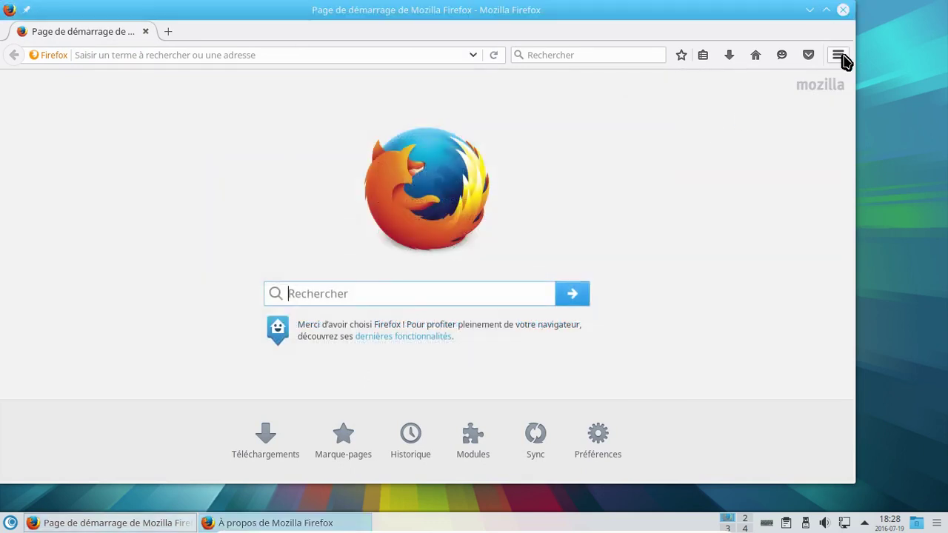
# - Search the add-ons manager for "ublock", install the uBlock Origin extension, and close the manager's tab
pyautogui.click(842, 56)
pyautogui.click(808, 276)
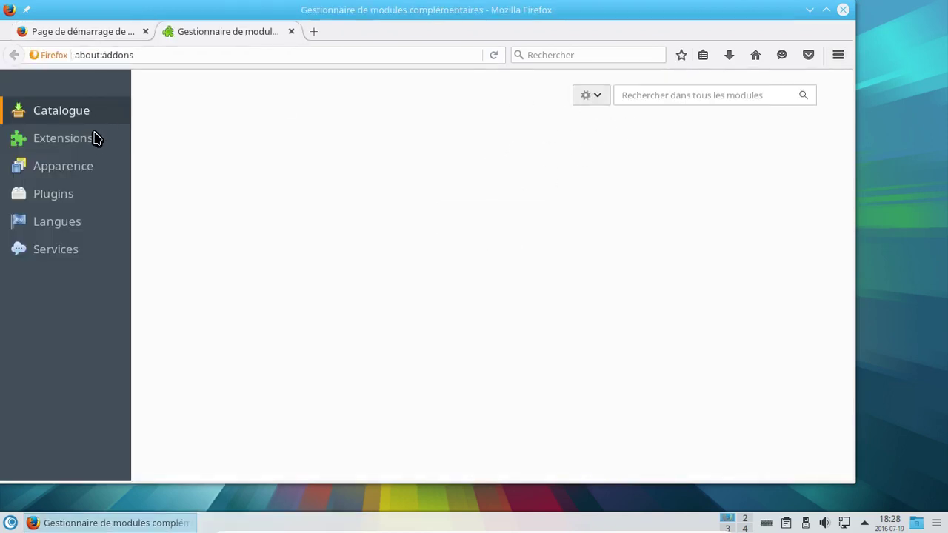
pyautogui.click(95, 144)
pyautogui.click(643, 95)
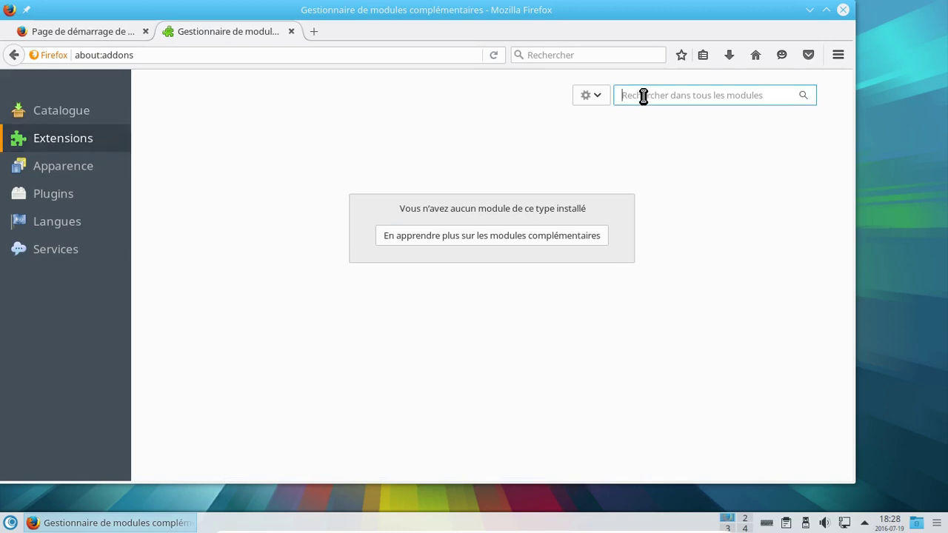
pyautogui.write('ublock')
pyautogui.press('Return')
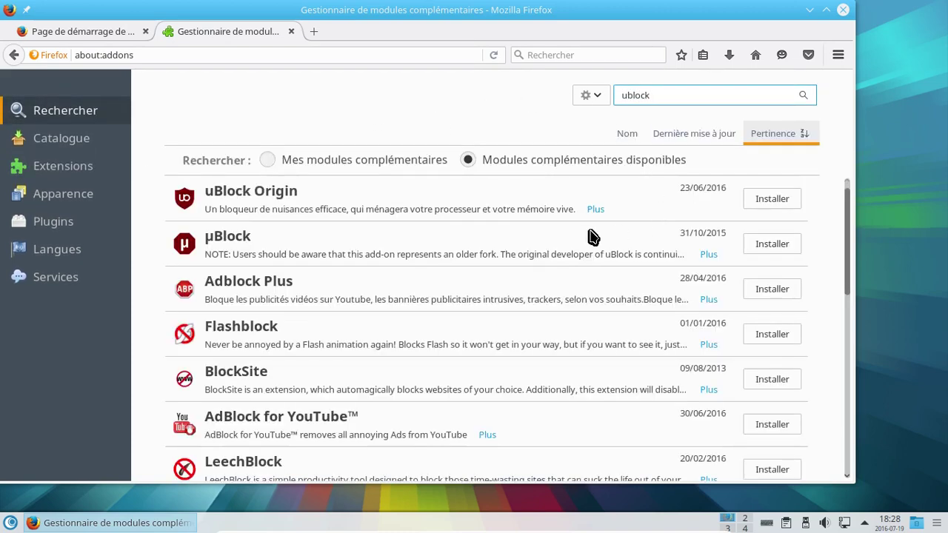
pyautogui.click(768, 201)
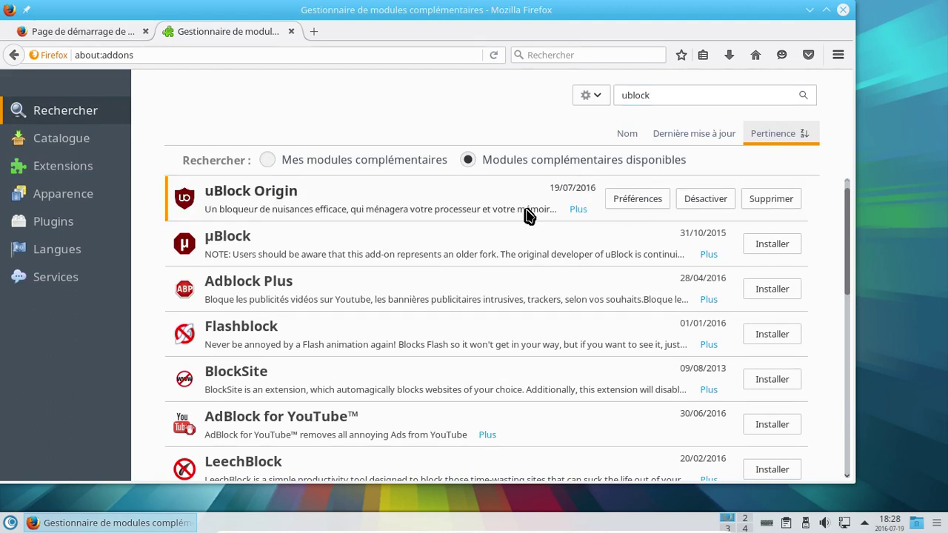
pyautogui.click(289, 32)
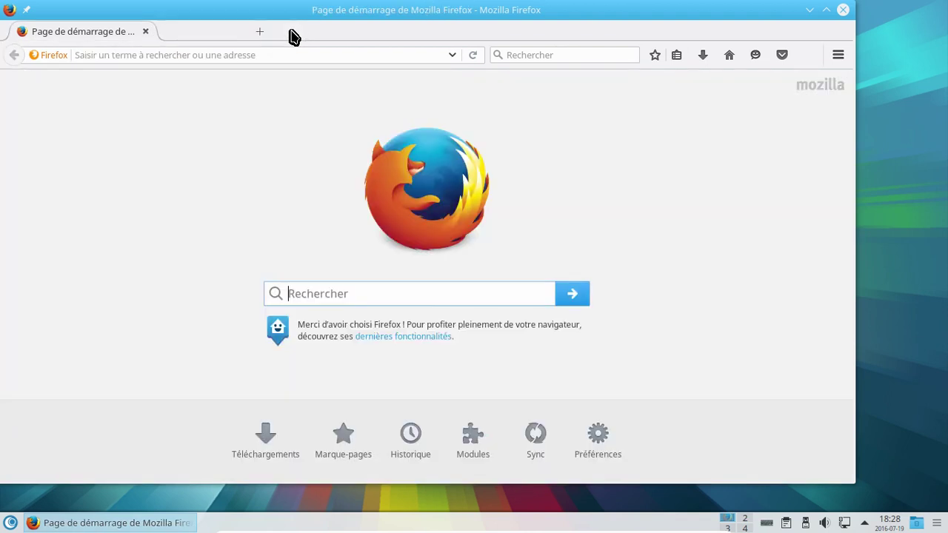
# - Load the openmandriva.org website and switch the site language to français
pyautogui.click(206, 55)
pyautogui.write('openmand')
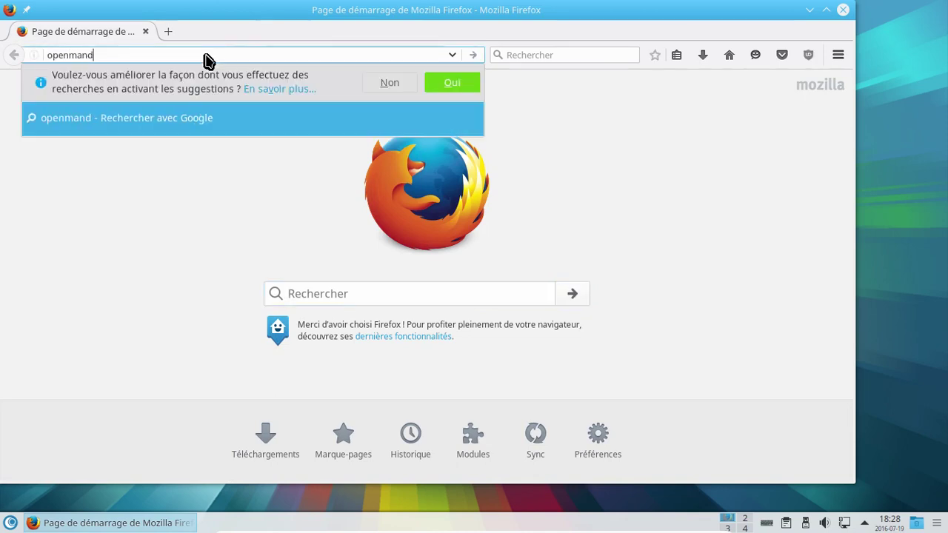
pyautogui.write('riva.rog')
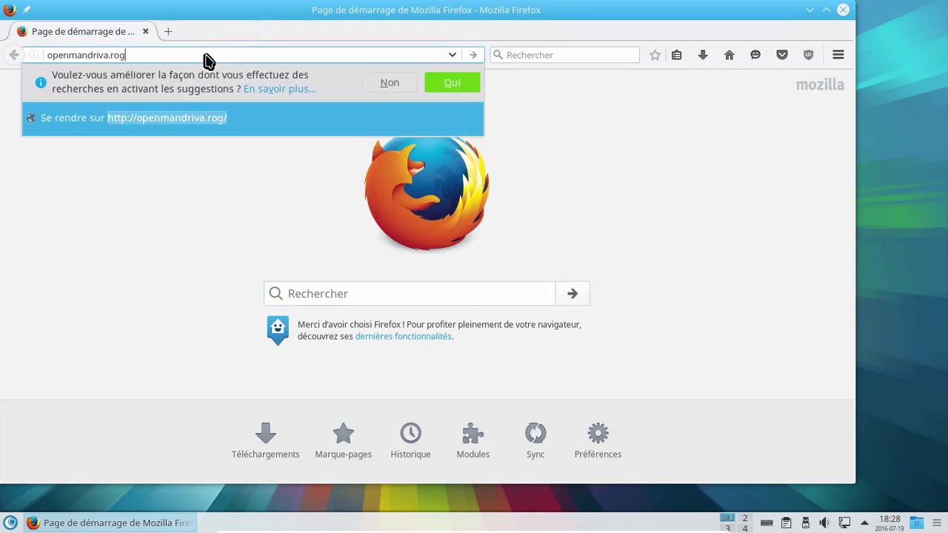
pyautogui.press('BackSpace')
pyautogui.press('BackSpace')
pyautogui.press('BackSpace')
pyautogui.press('BackSpace')
pyautogui.write('.org')
pyautogui.press('Return')
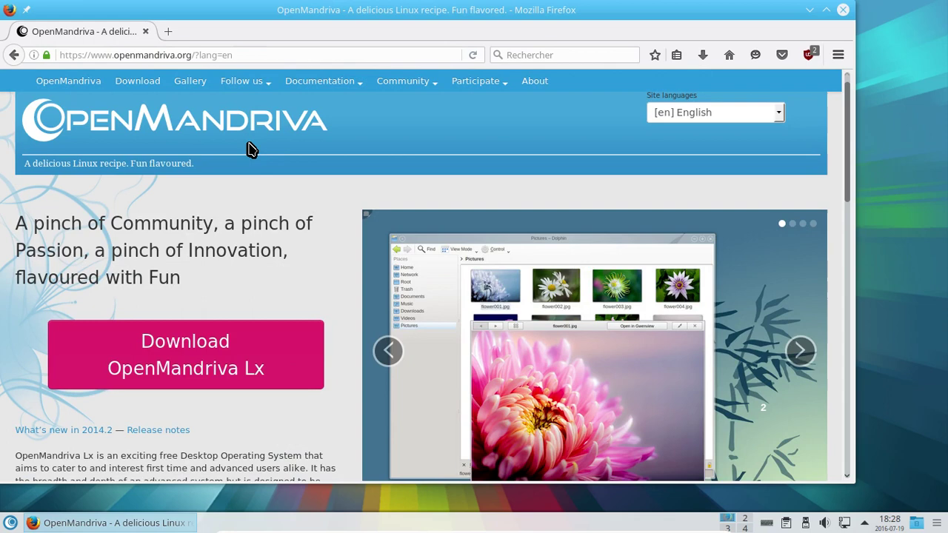
pyautogui.click(725, 116)
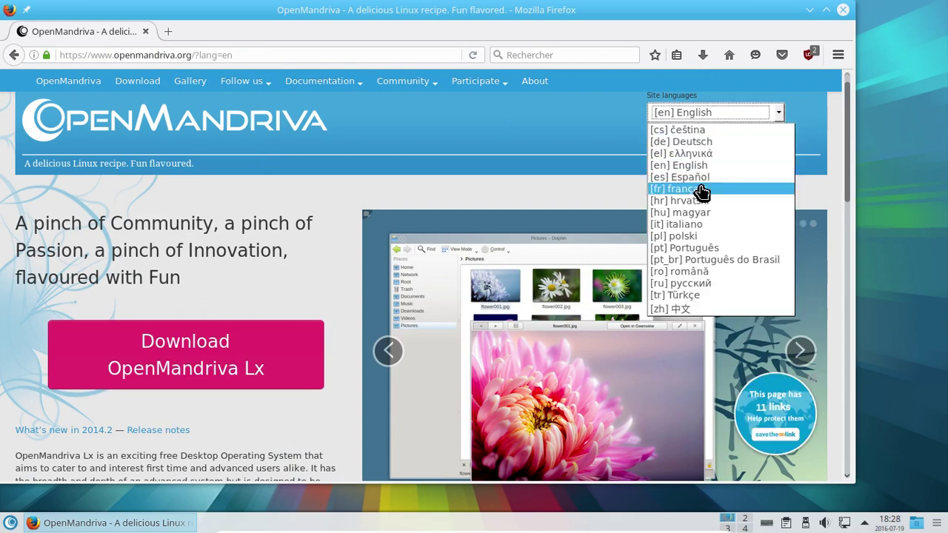
pyautogui.click(701, 189)
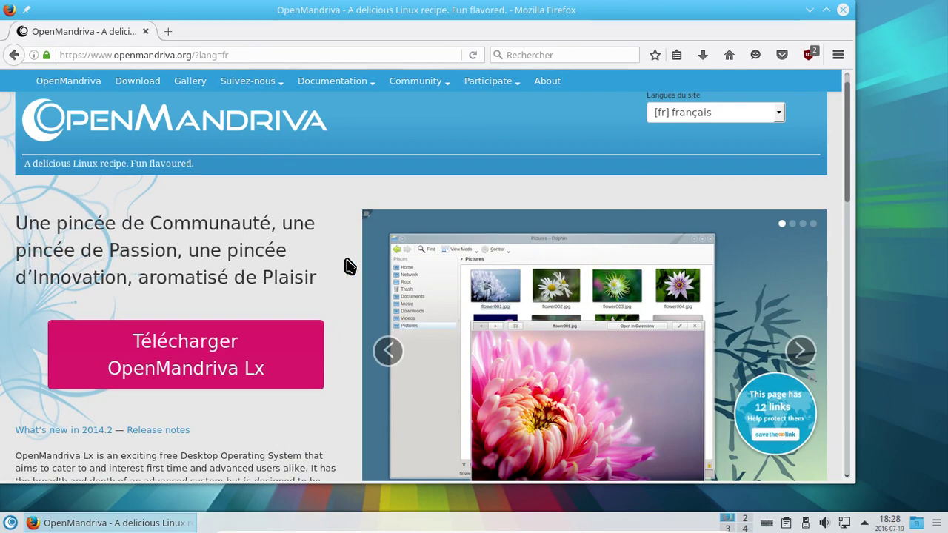
# - Examine the OpenMandriva Lx 3.0 news section on the home page and close Firefox
pyautogui.scroll(-10, 348, 265)
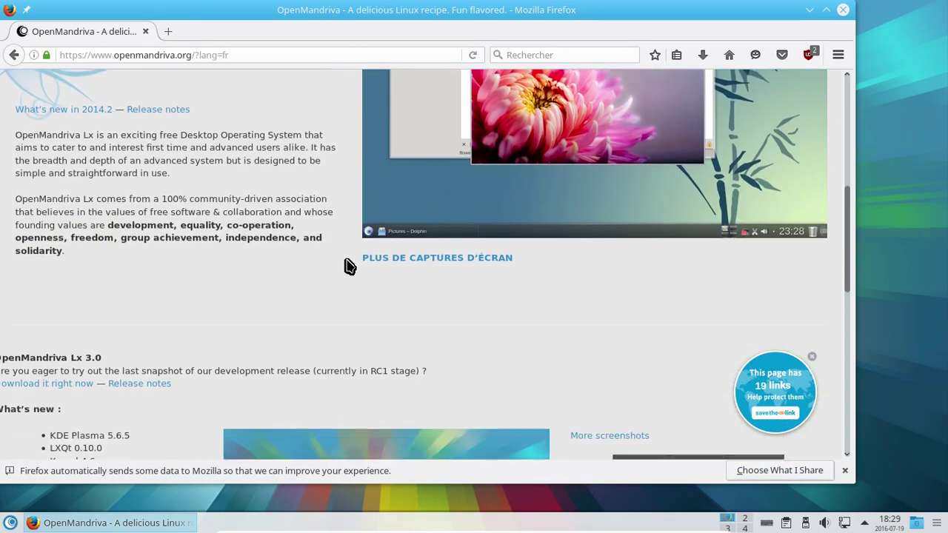
pyautogui.scroll(-5, 348, 265)
pyautogui.scroll(6, 366, 288)
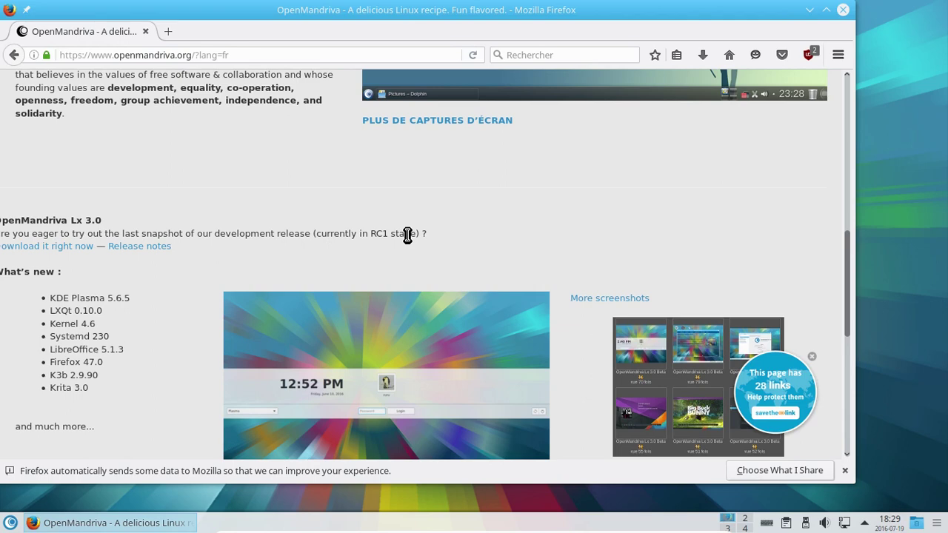
pyautogui.scroll(-3, 407, 234)
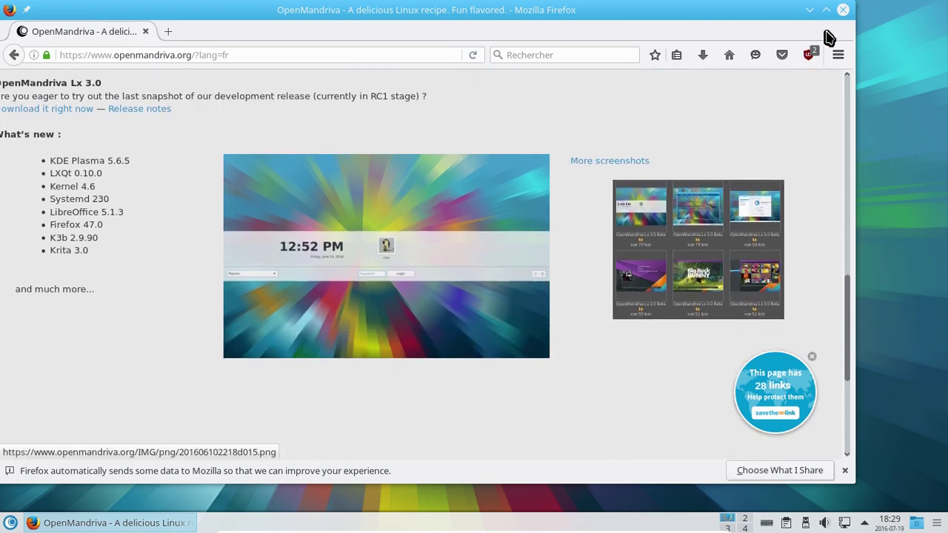
pyautogui.click(845, 14)
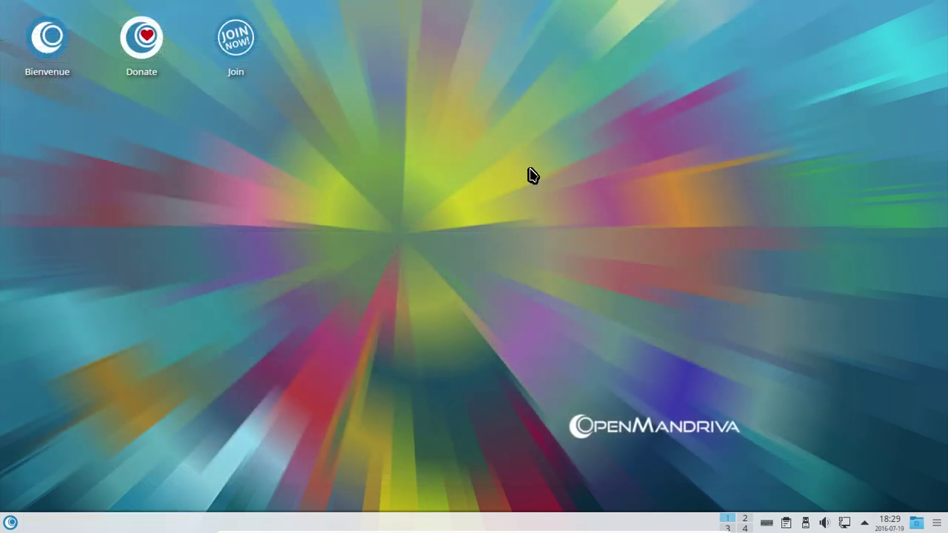
# - Check the system update status (Mises à jour) among the hidden system tray entries, and close the tray popup
pyautogui.click(11, 523)
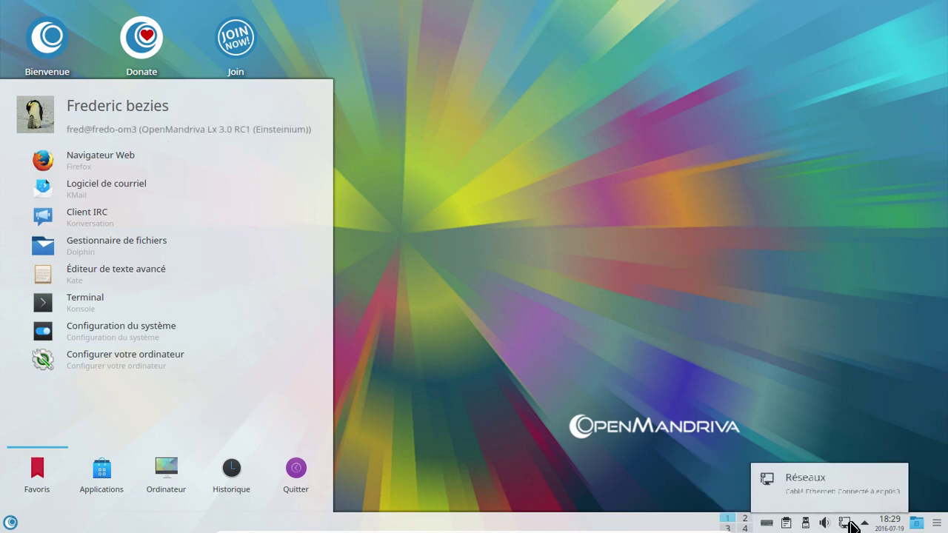
pyautogui.click(863, 524)
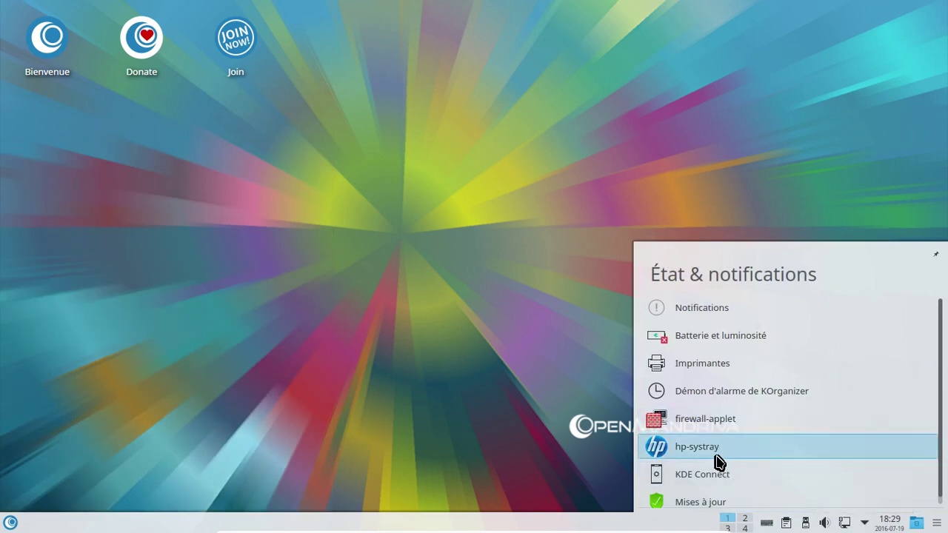
pyautogui.click(716, 503)
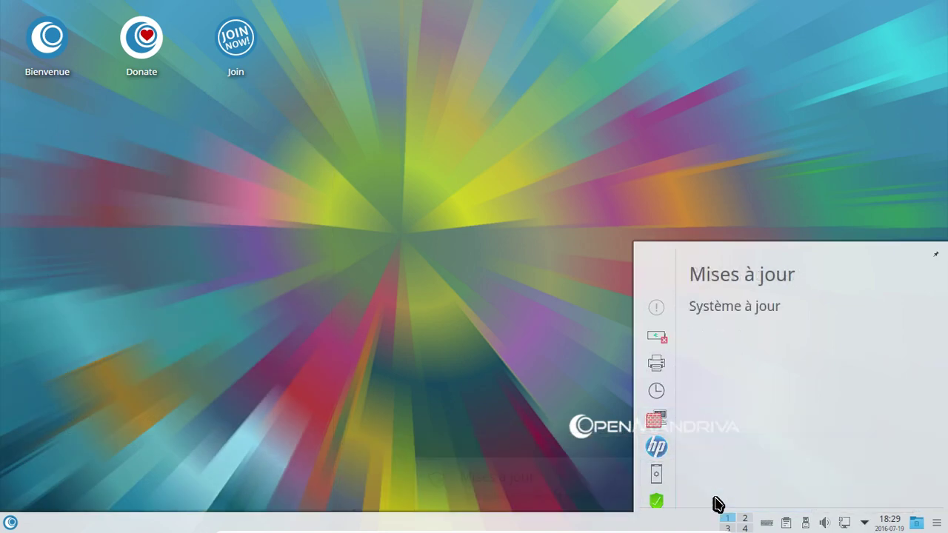
pyautogui.click(656, 502)
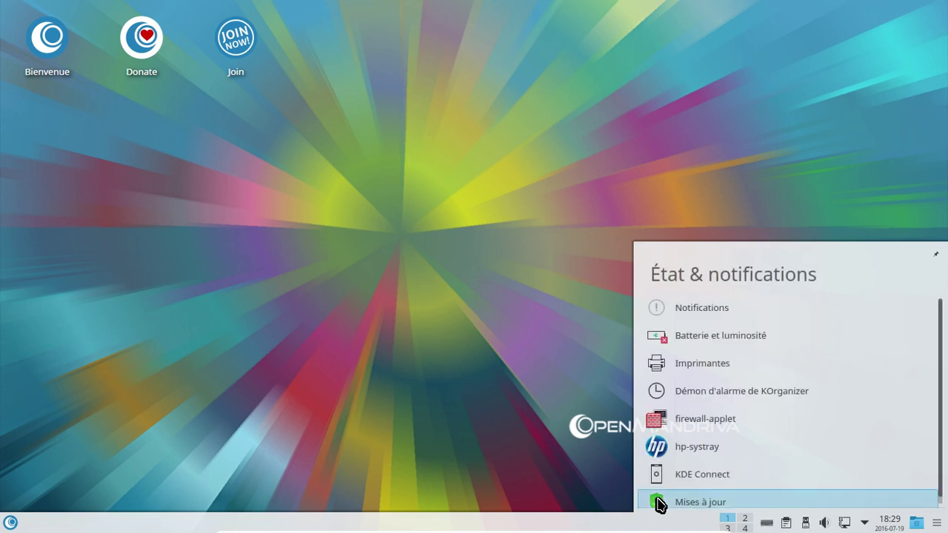
pyautogui.click(593, 368)
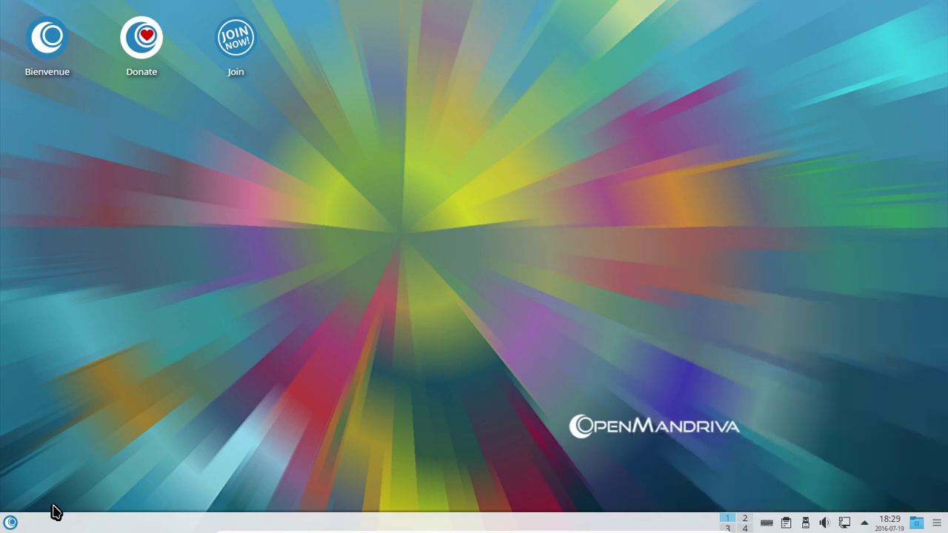
# - Search the launcher for "logici", start Installer et désinstaller des logiciels, and authenticate with the account password
pyautogui.click(11, 523)
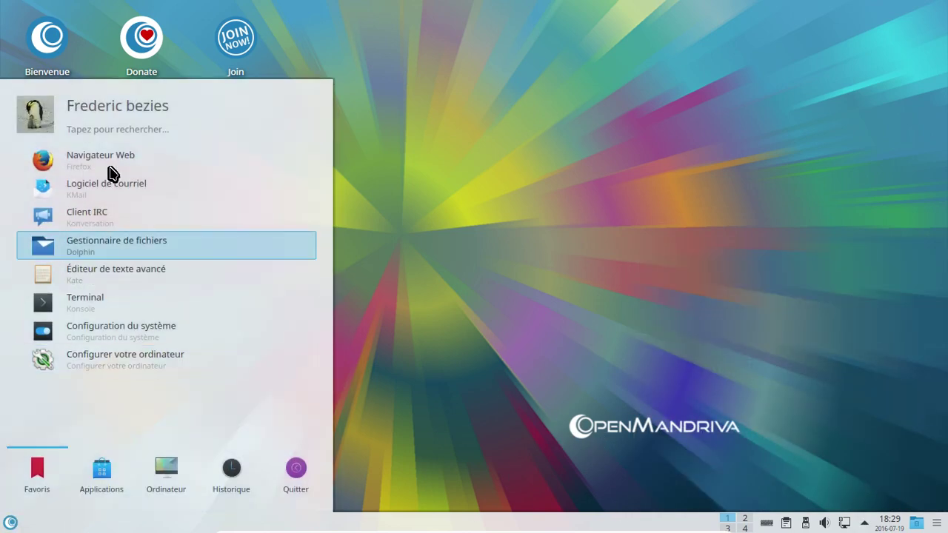
pyautogui.click(122, 130)
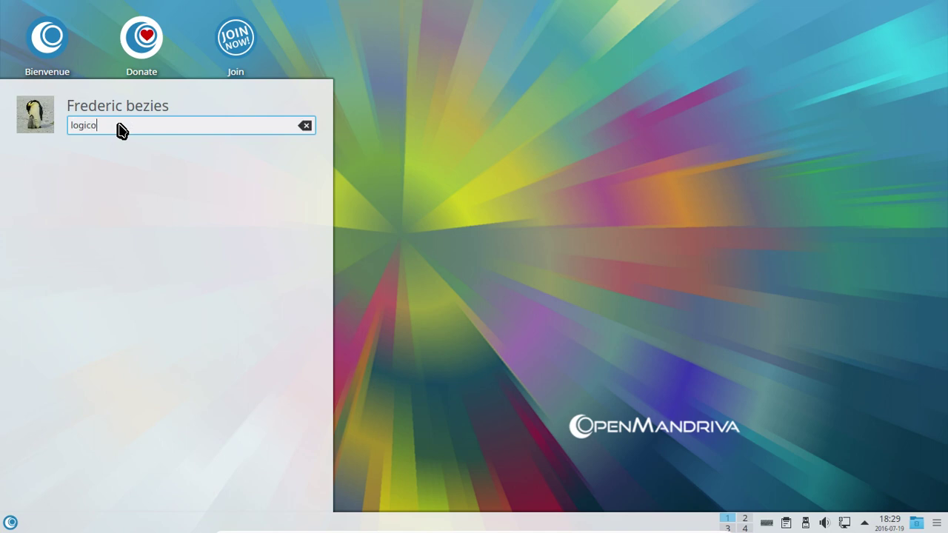
pyautogui.write('logicol')
pyautogui.press('BackSpace')
pyautogui.press('BackSpace')
pyautogui.write('i')
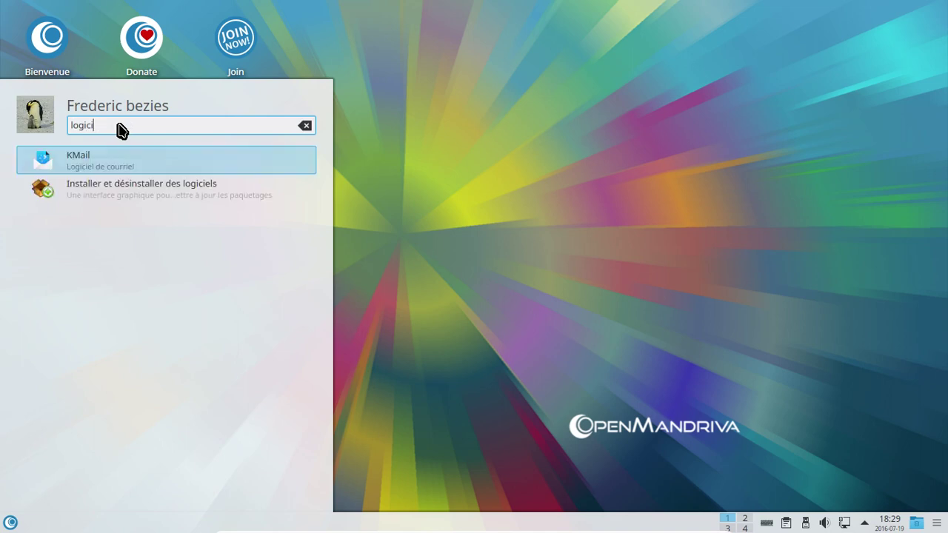
pyautogui.click(145, 191)
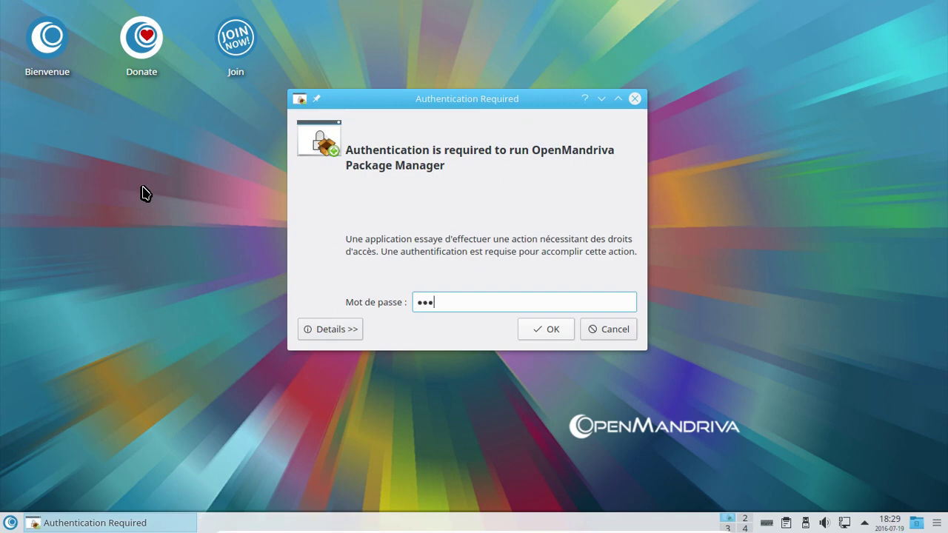
pyautogui.press('Return')
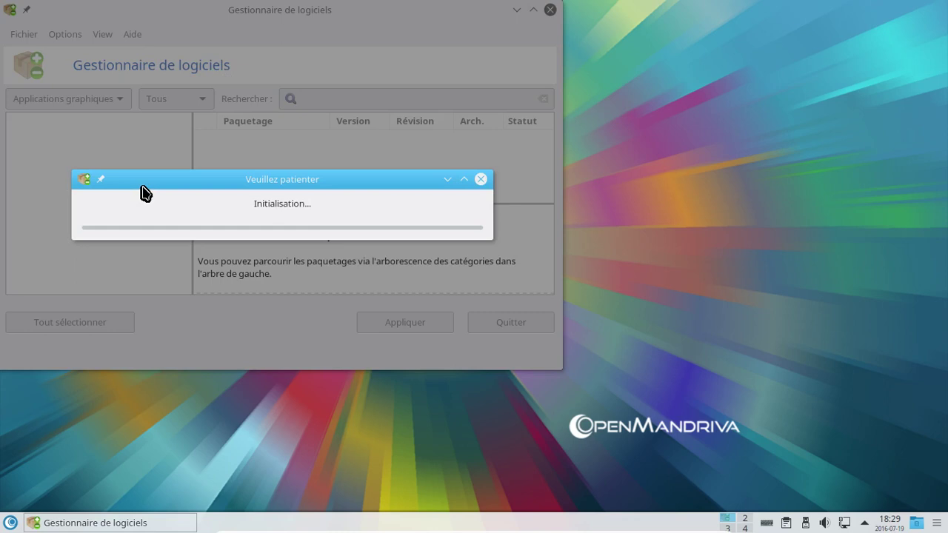
# - Search the launcher for "disc" and launch the Discover software centre
pyautogui.click(11, 526)
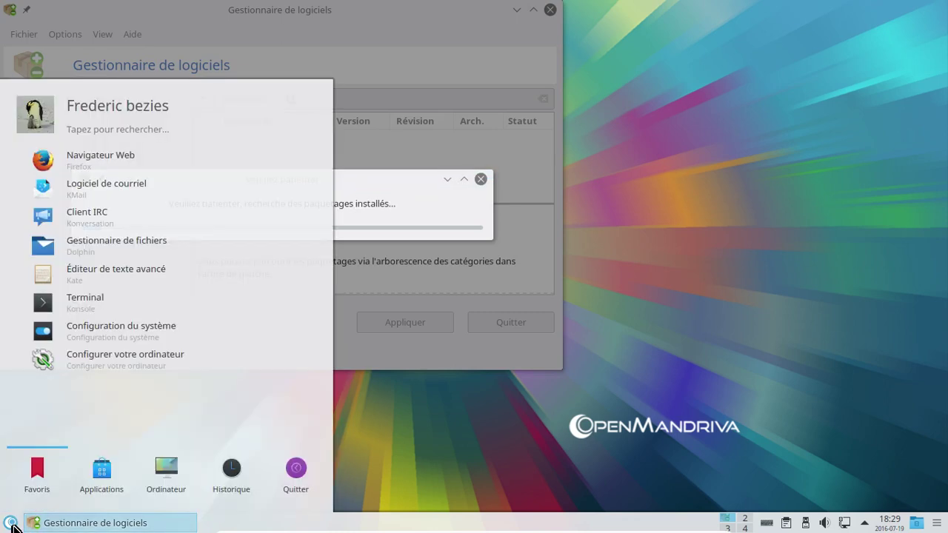
pyautogui.click(99, 130)
pyautogui.write('disc')
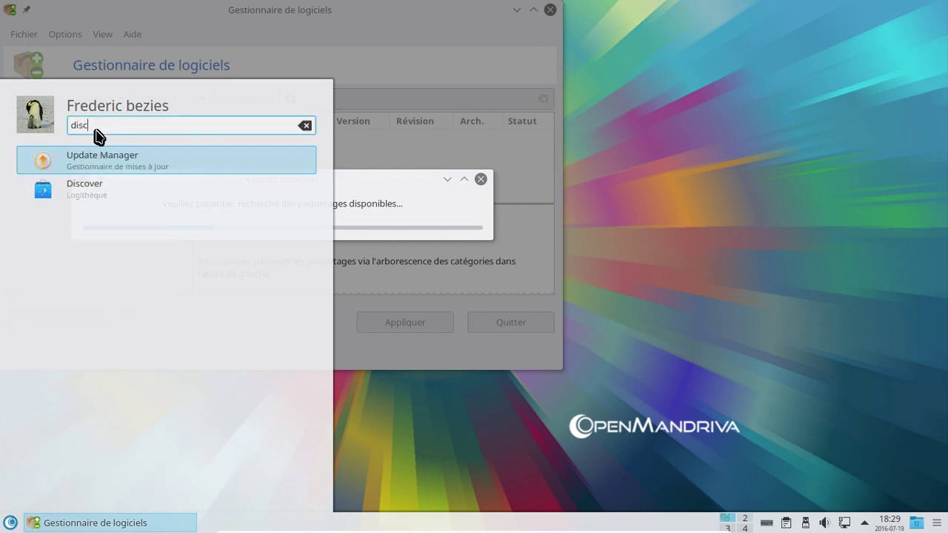
pyautogui.click(101, 194)
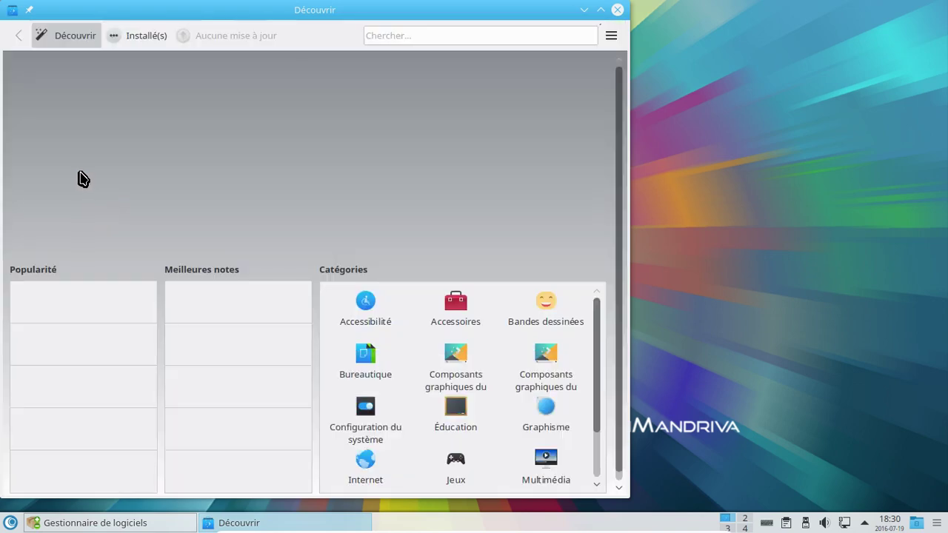
# - Check the loading progress of the Gestionnaire de logiciels window twice, returning to the Discover window each time
pyautogui.click(133, 526)
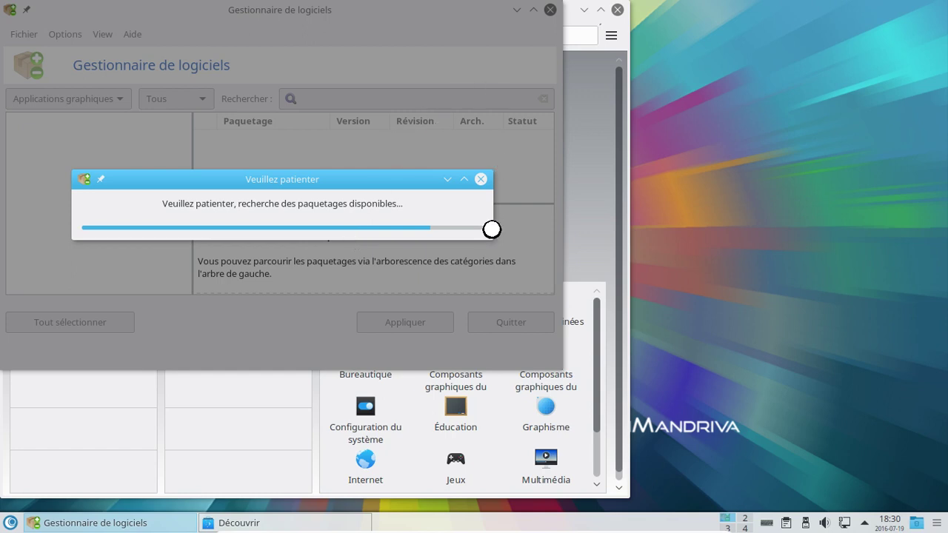
pyautogui.click(592, 117)
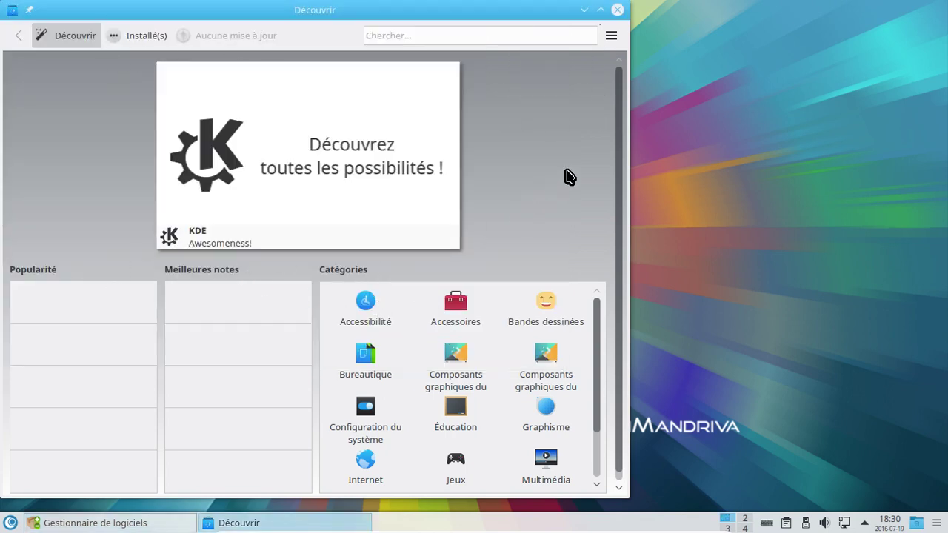
pyautogui.click(129, 525)
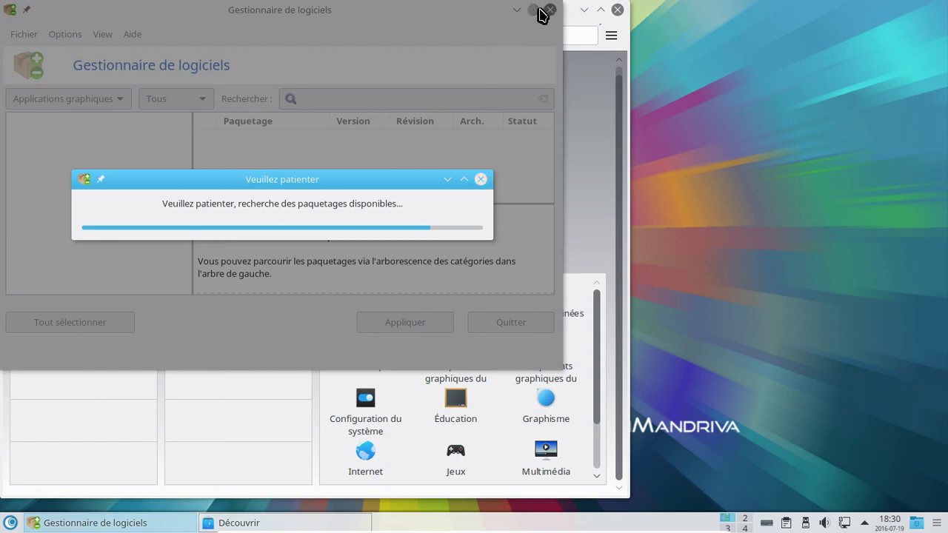
pyautogui.click(588, 260)
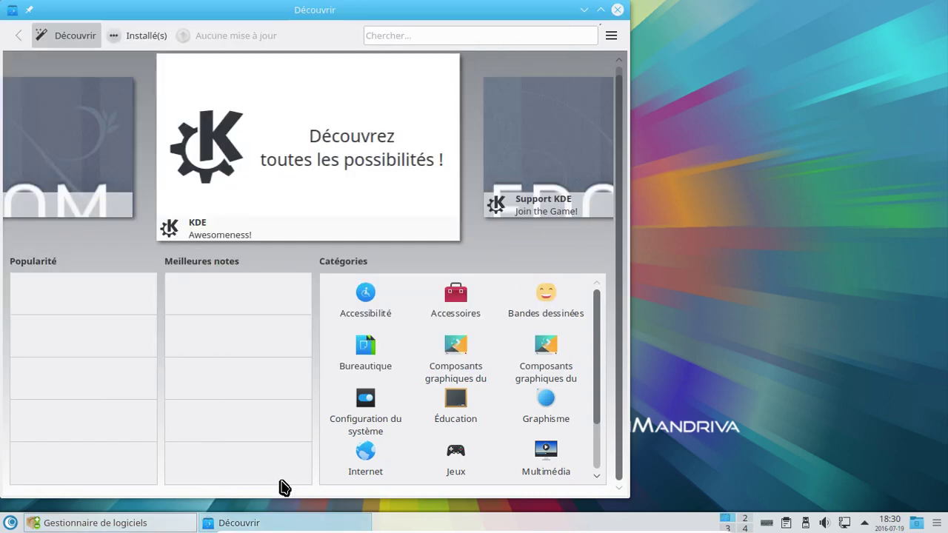
# - Try to force the unresponsive drakrpm application behind the Gestionnaire de logiciels window to close
pyautogui.click(156, 528)
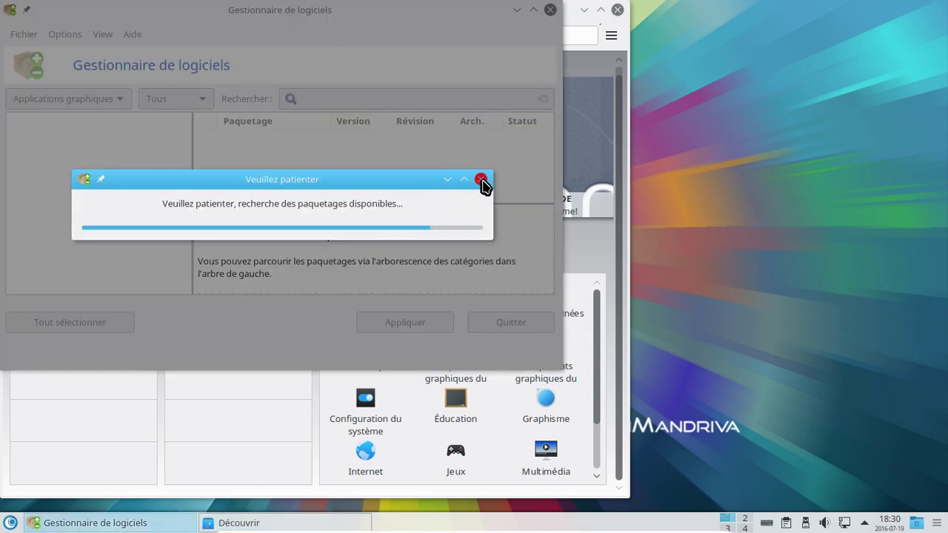
pyautogui.rightClick(93, 524)
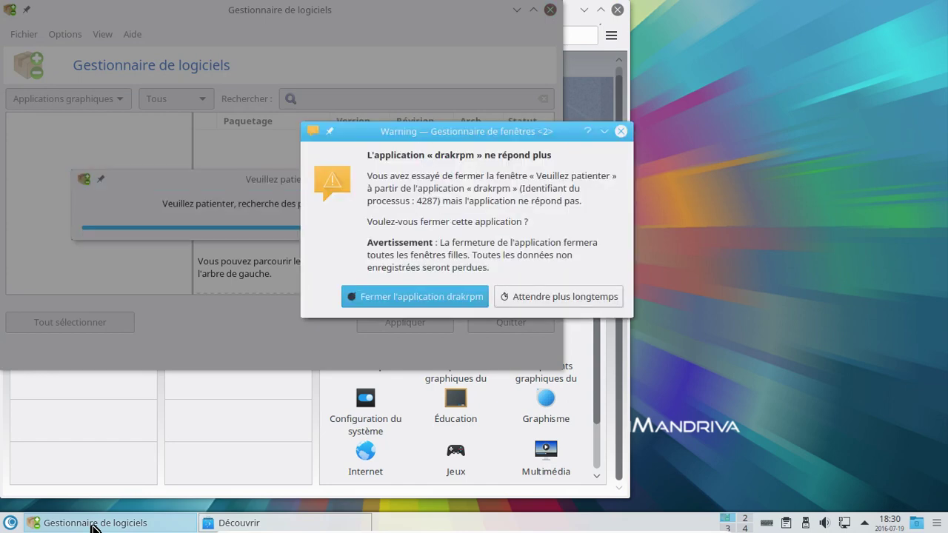
pyautogui.click(396, 300)
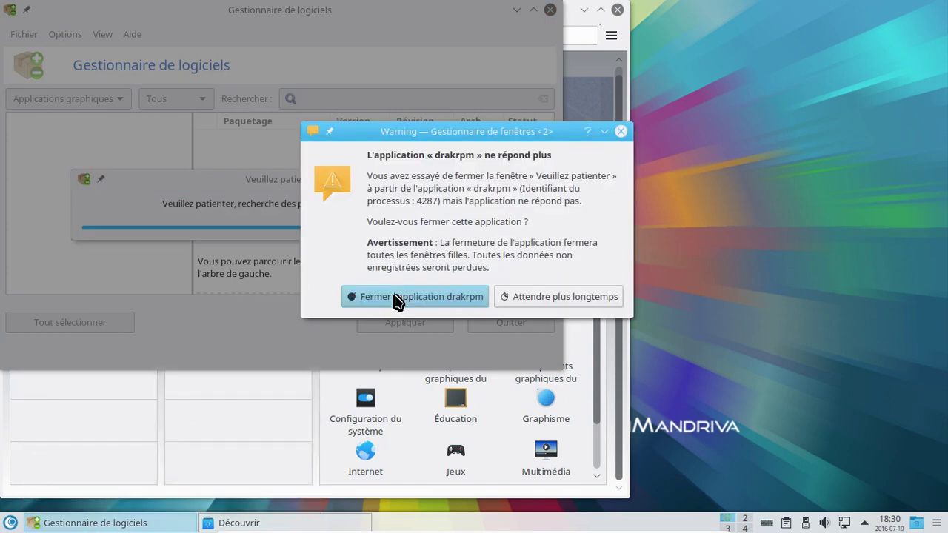
pyautogui.click(396, 298)
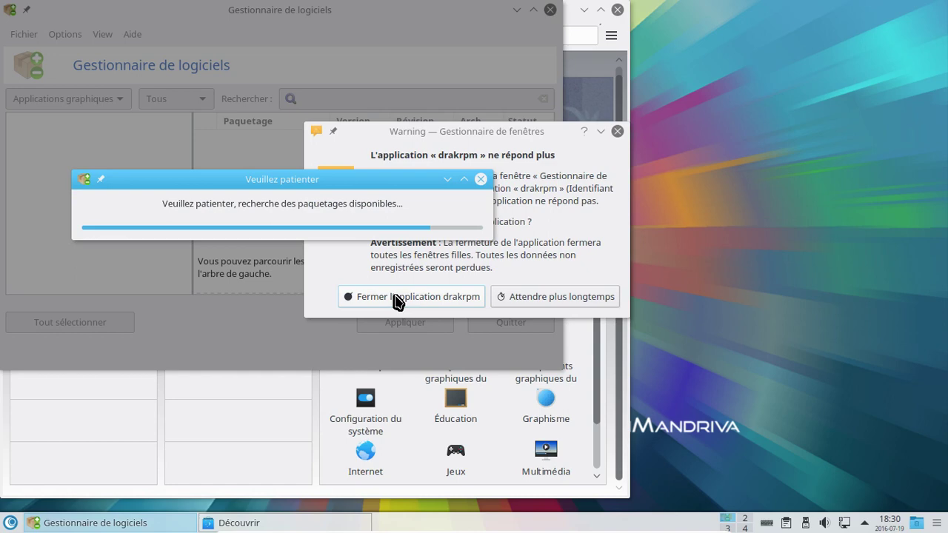
pyautogui.click(396, 300)
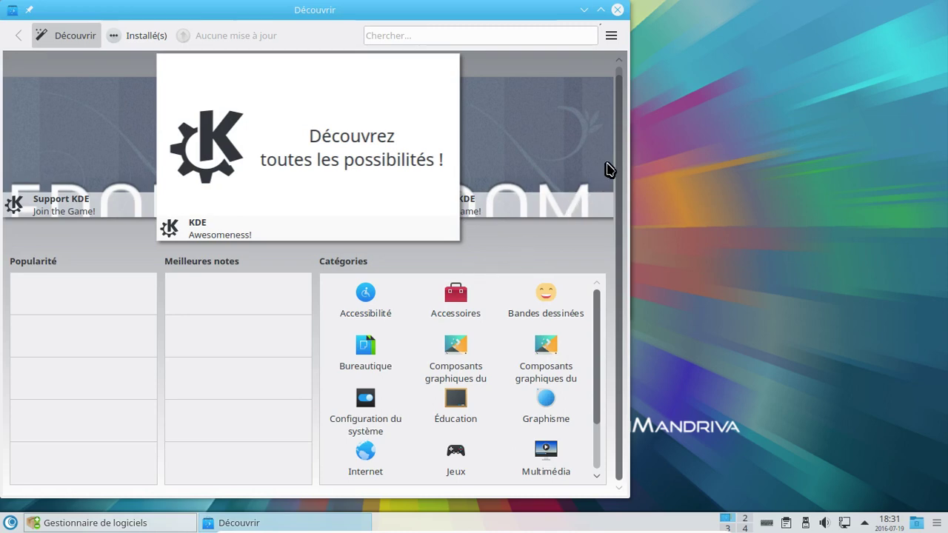
# - Browse Discover's Multimédia category and check the Gestionnaire de logiciels window, minimizing it to return to Discover
pyautogui.click(550, 453)
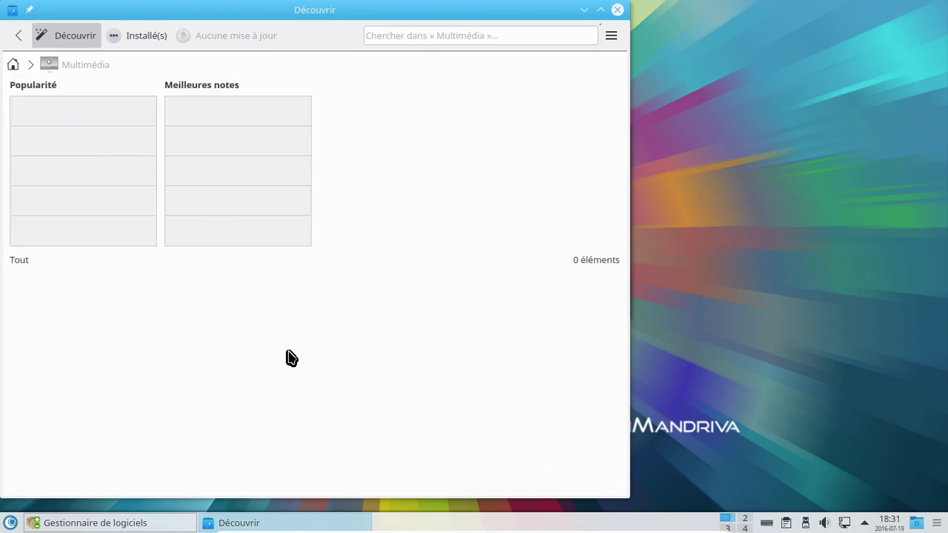
pyautogui.click(154, 524)
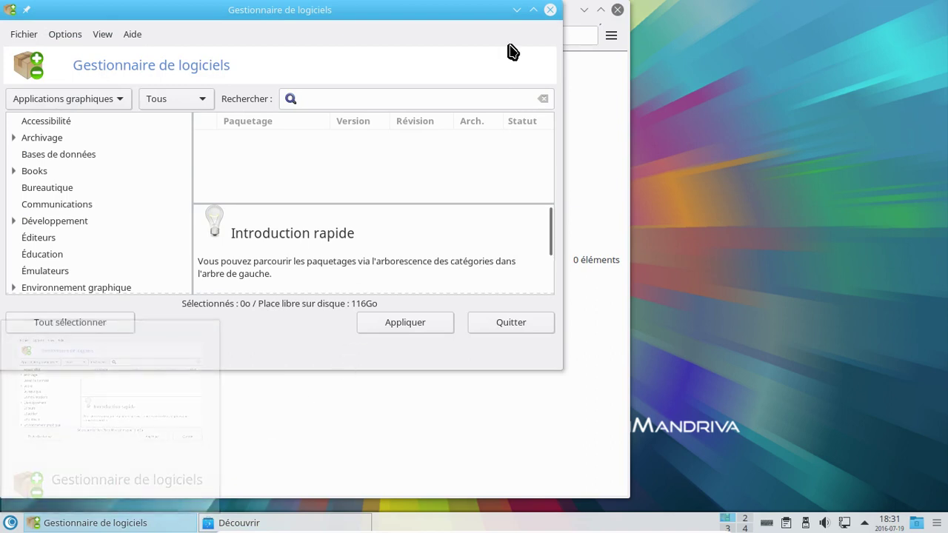
pyautogui.click(518, 10)
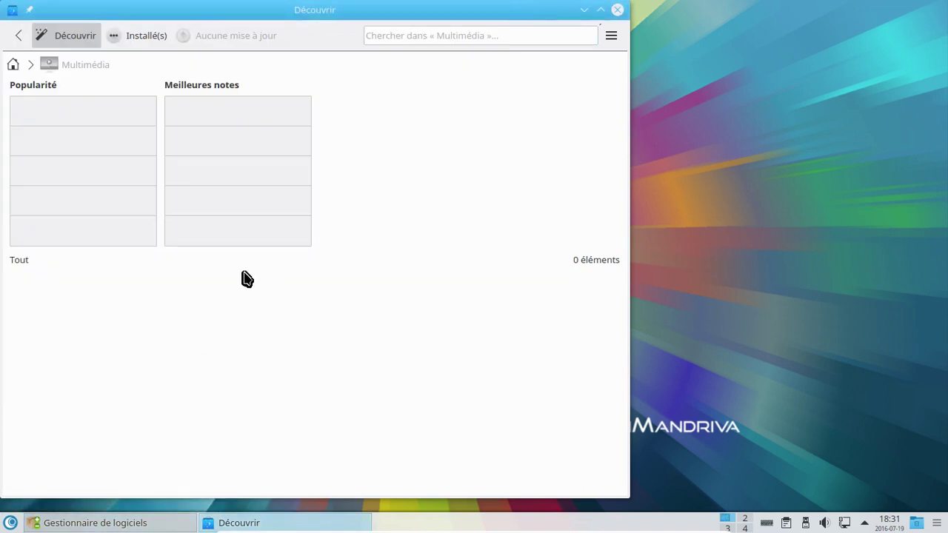
# - Browse Discover's Accessoires category and its list of installed software, and close Discover
pyautogui.click(13, 65)
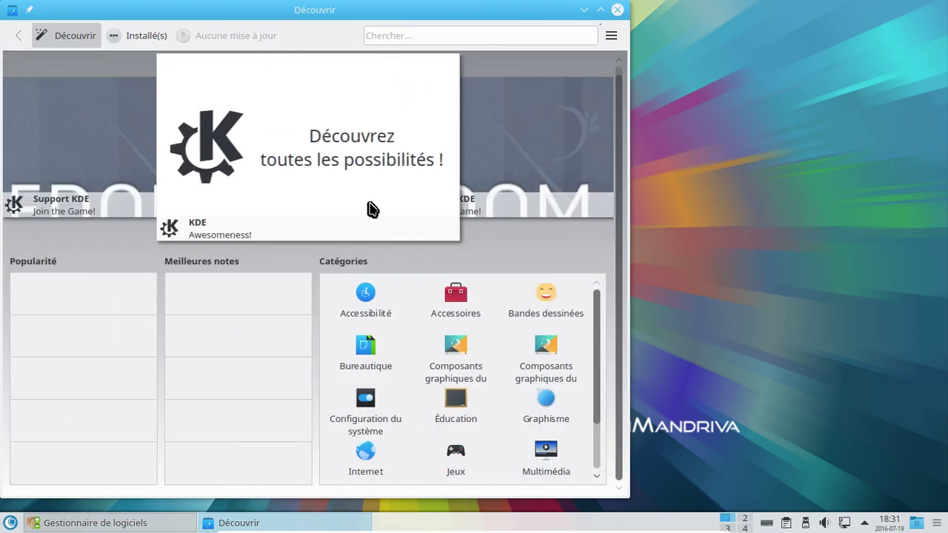
pyautogui.click(462, 306)
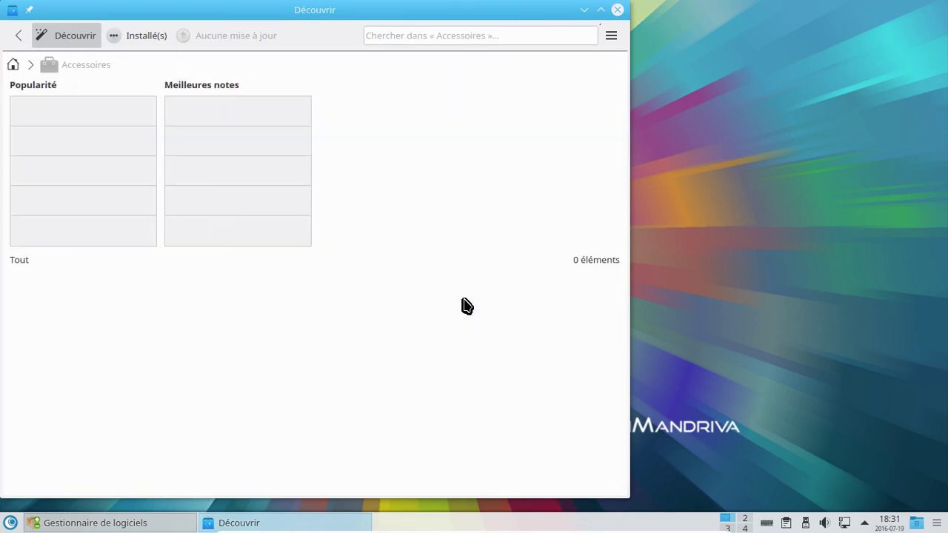
pyautogui.click(140, 36)
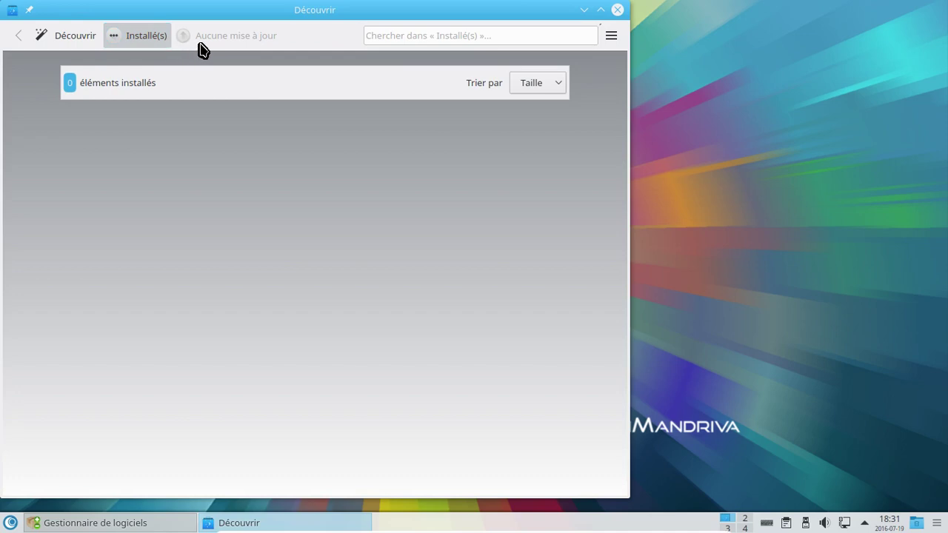
pyautogui.click(617, 11)
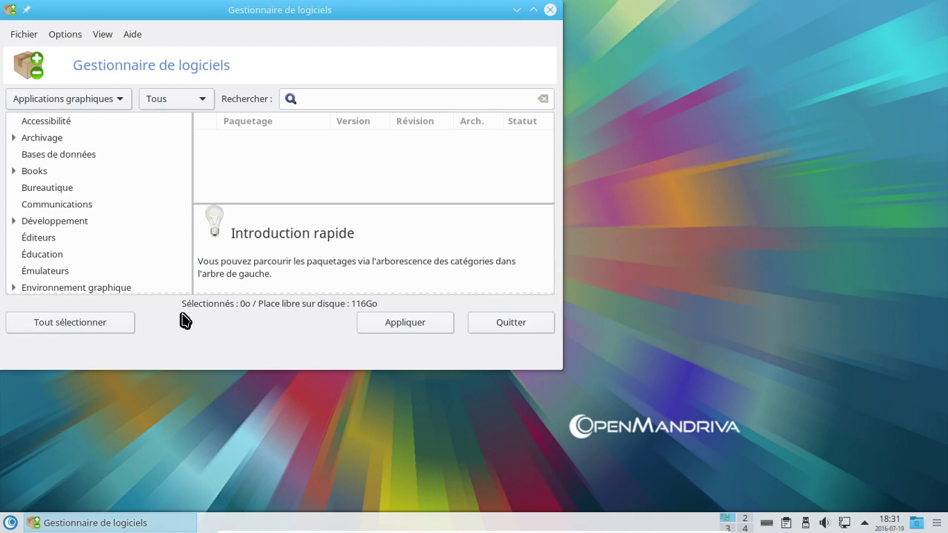
# - Search all packages (Tous) in Gestionnaire de logiciels for "virtualbox" and enlarge the window to view the results
pyautogui.click(102, 99)
pyautogui.click(65, 50)
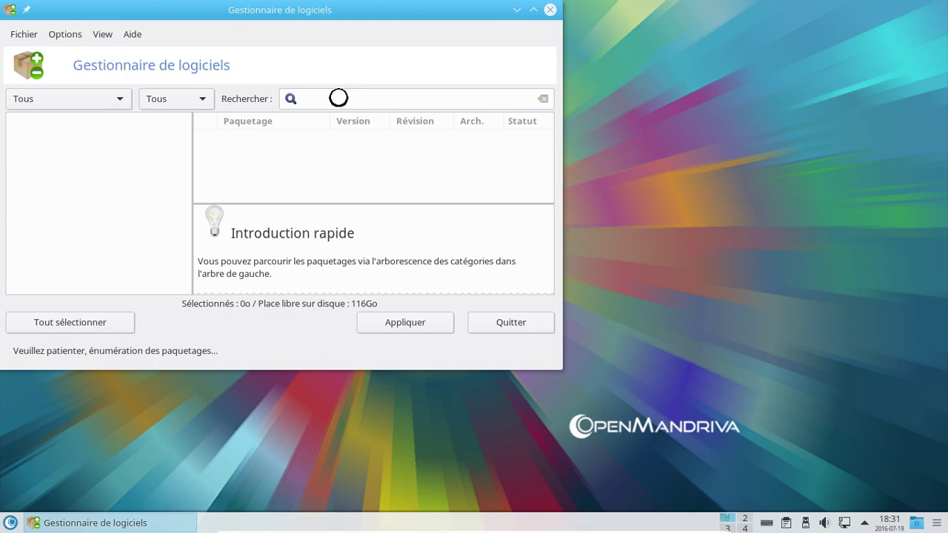
pyautogui.click(339, 98)
pyautogui.write('virtualbox')
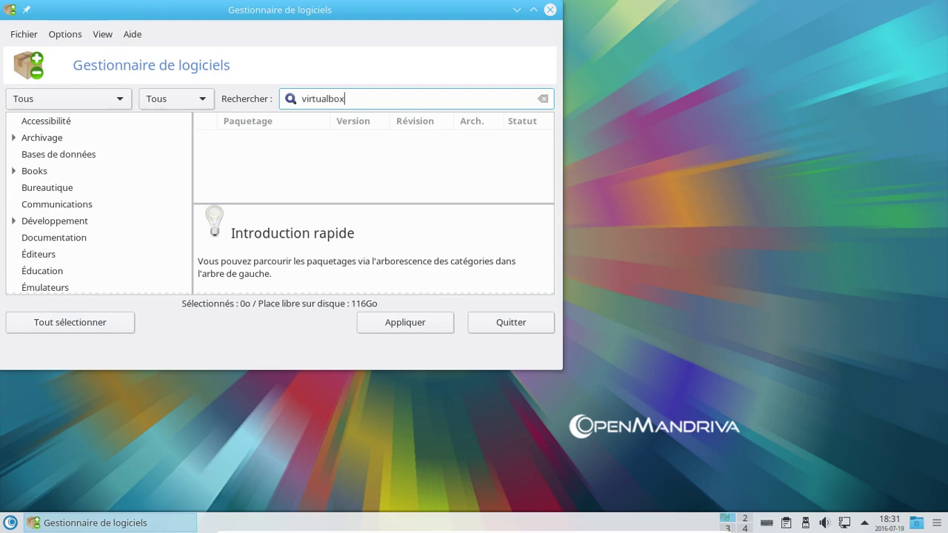
pyautogui.press('Return')
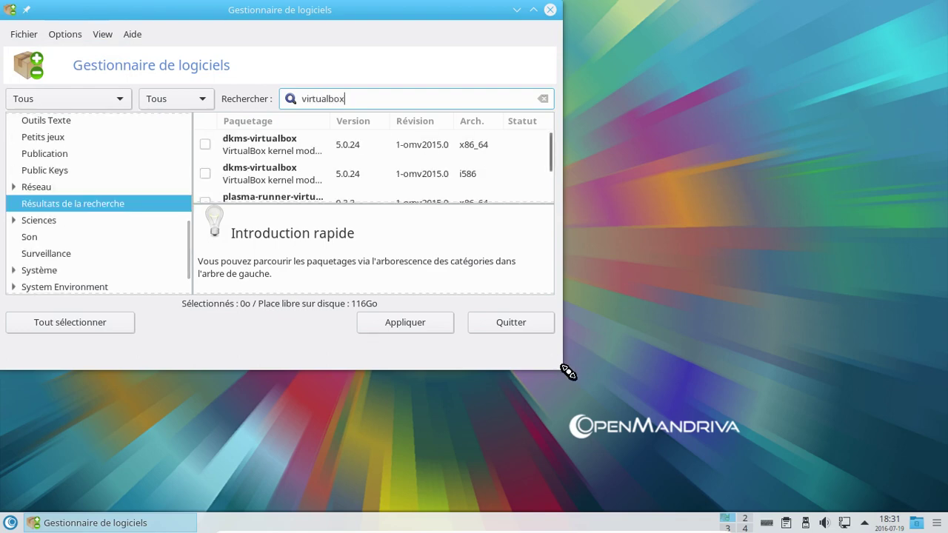
pyautogui.moveTo(563, 372); pyautogui.dragTo(754, 477)
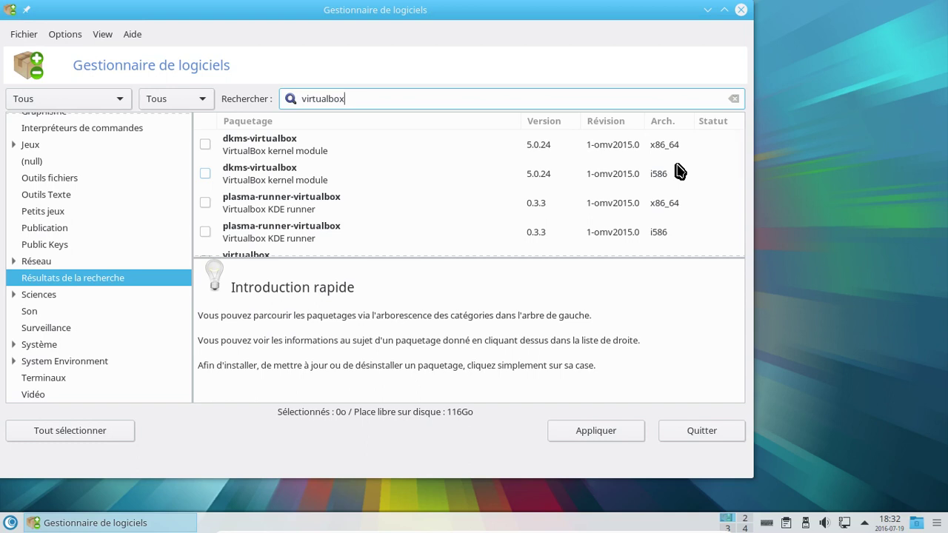
# - Limit the package list to Applications graphiques and search for "thunderbird"
pyautogui.click(80, 105)
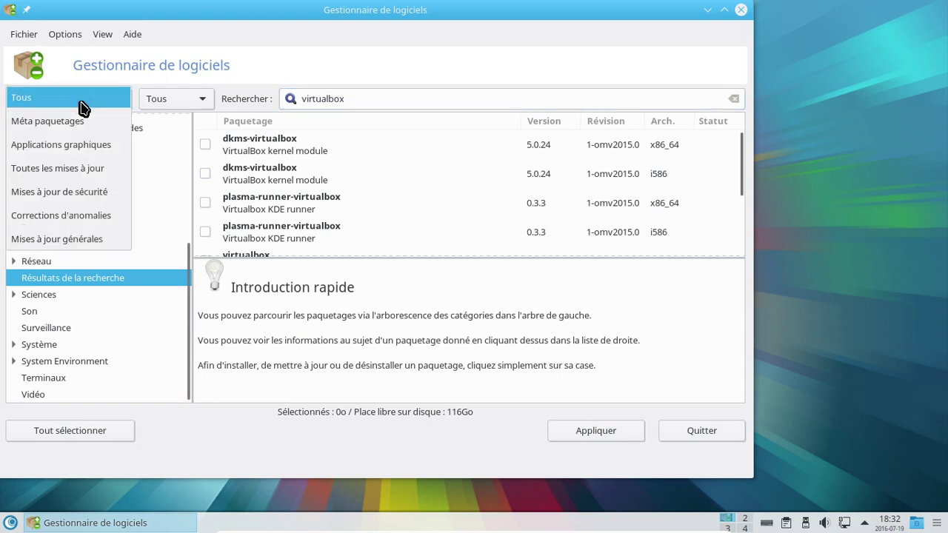
pyautogui.click(87, 147)
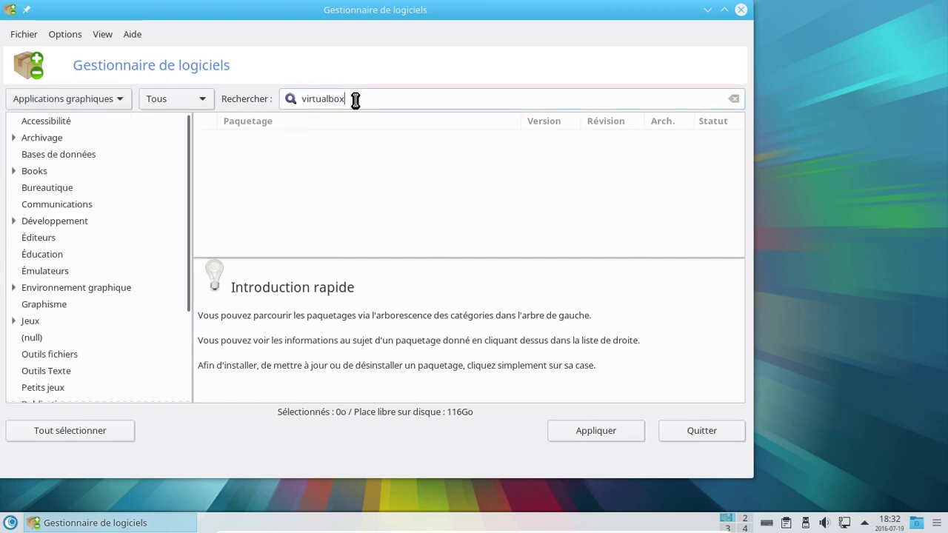
pyautogui.moveTo(355, 100); pyautogui.dragTo(292, 99)
pyautogui.press('BackSpace')
pyautogui.write('thund')
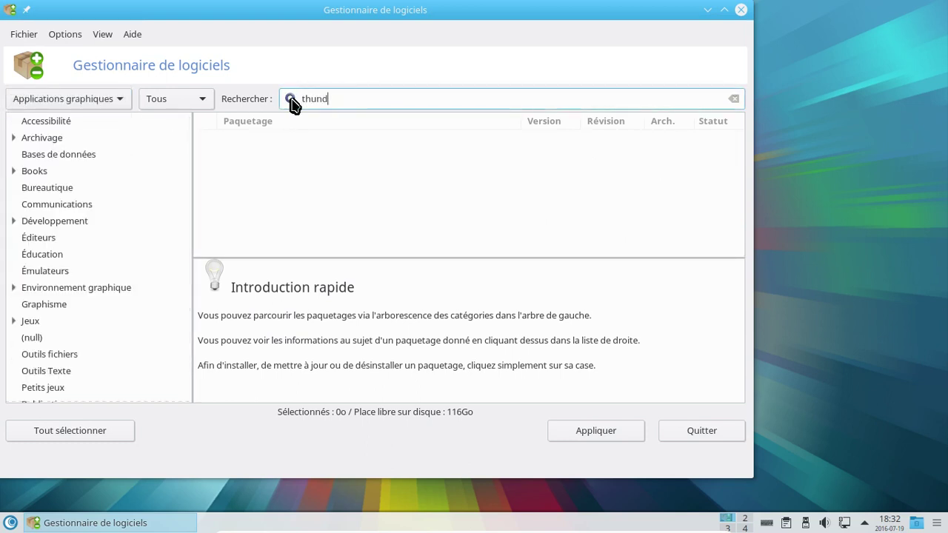
pyautogui.write('erbird')
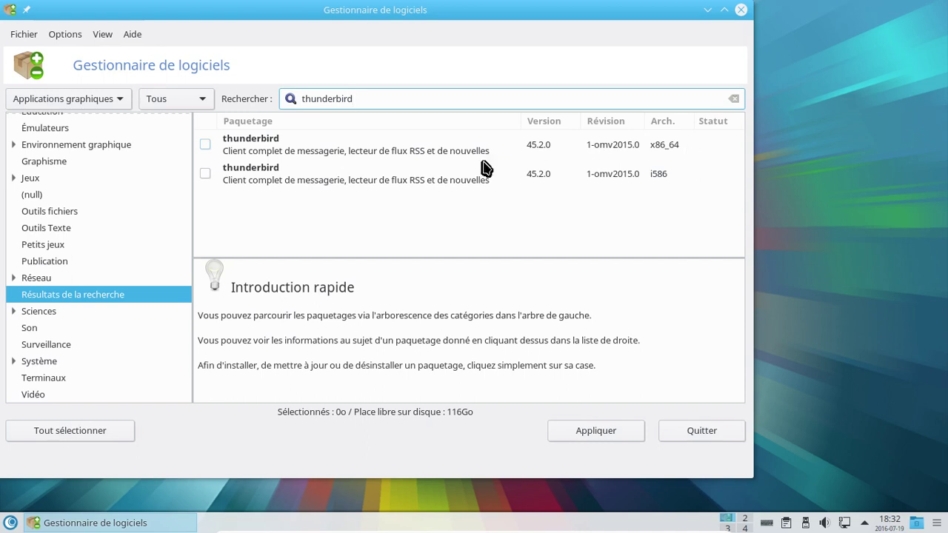
# - Select the x86_64 thunderbird package, apply the change and confirm its installation
pyautogui.click(205, 144)
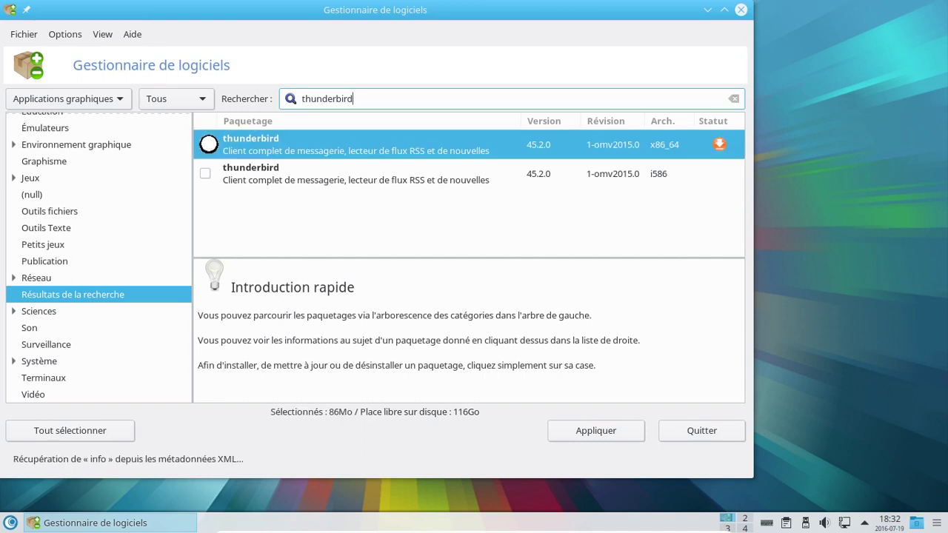
pyautogui.click(621, 436)
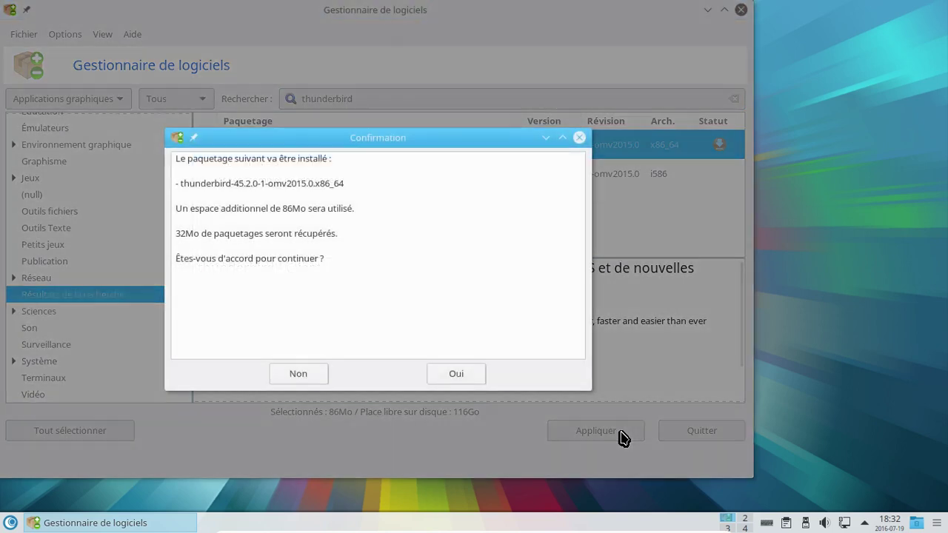
pyautogui.click(465, 380)
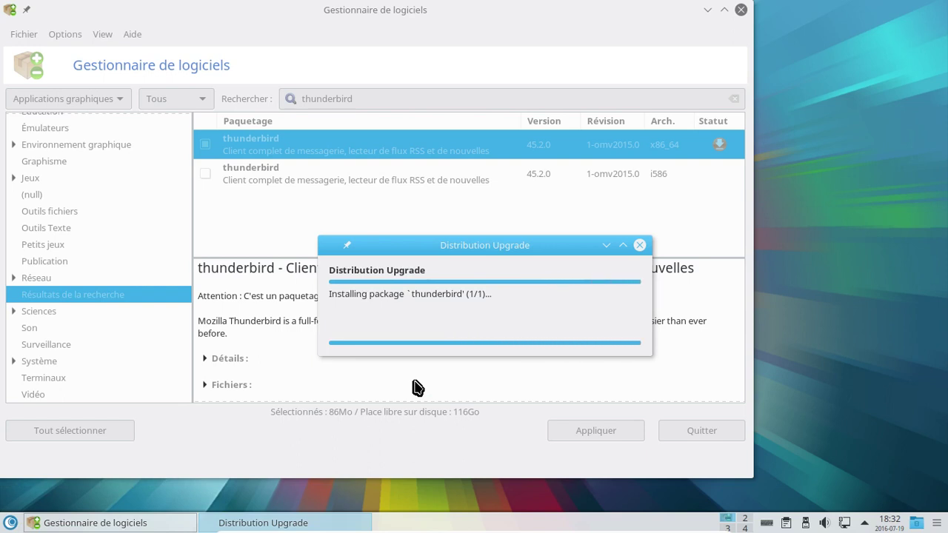
# - Search the application launcher for "k3b", start K3b and dismiss its System Configuration Problems dialog
pyautogui.click(11, 527)
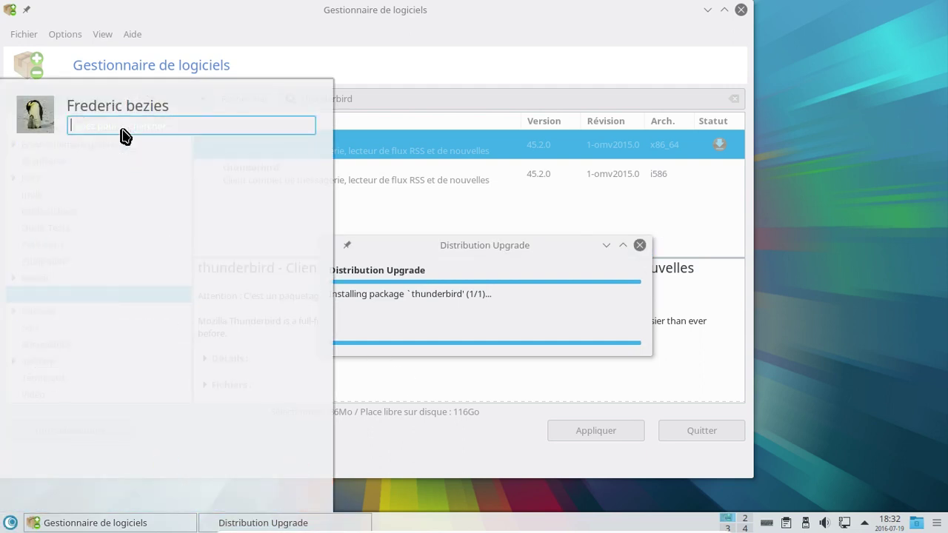
pyautogui.write('k3v')
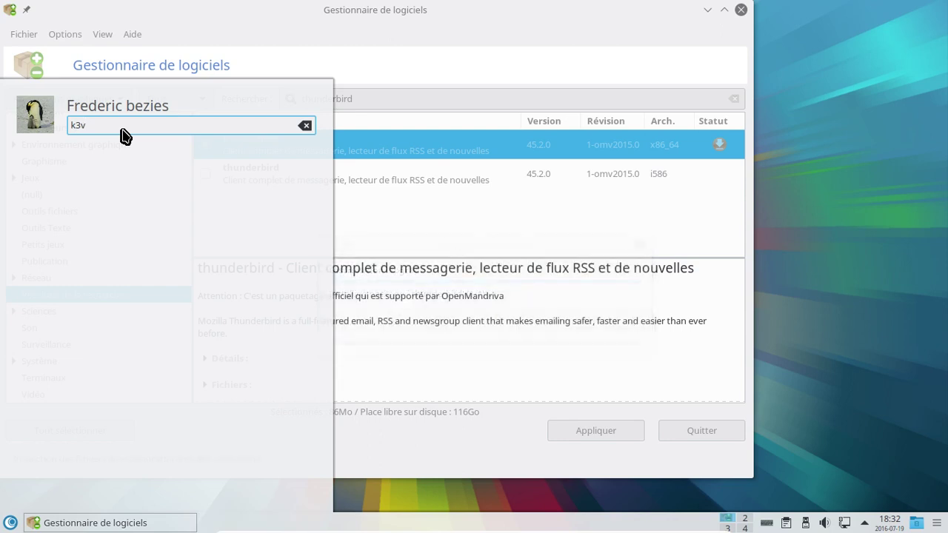
pyautogui.press('BackSpace')
pyautogui.write('b')
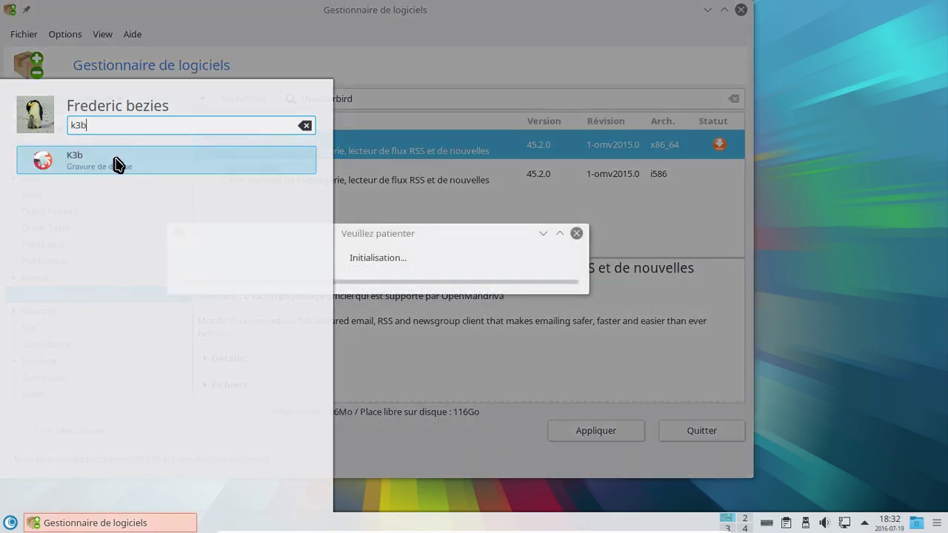
pyautogui.click(115, 159)
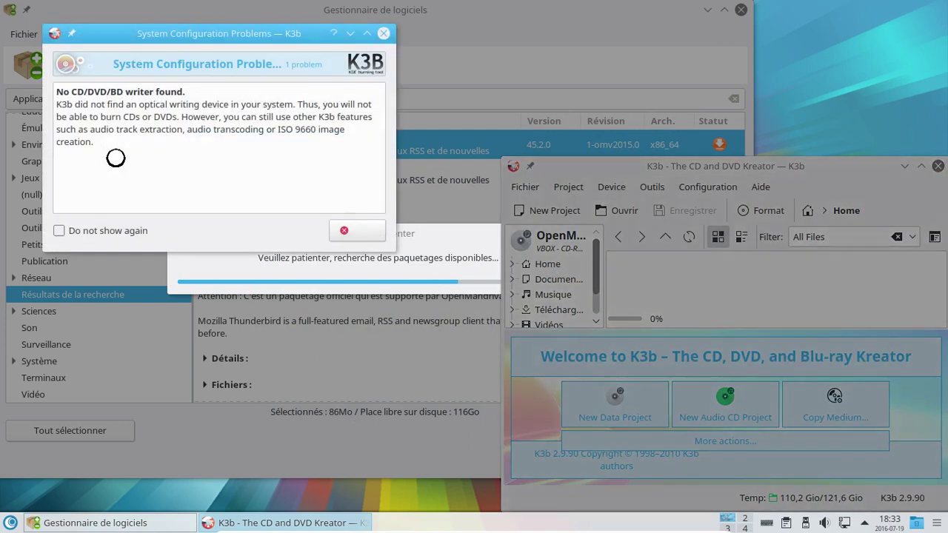
pyautogui.click(357, 230)
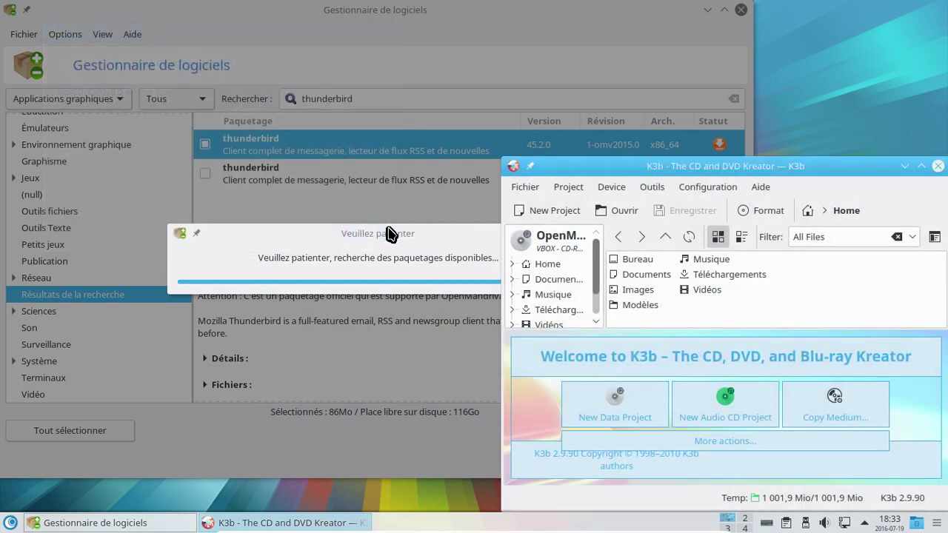
# - Check K3b's version details in its About dialog, enlarge the main window to examine it, and close K3b
pyautogui.moveTo(664, 176); pyautogui.dragTo(275, 72)
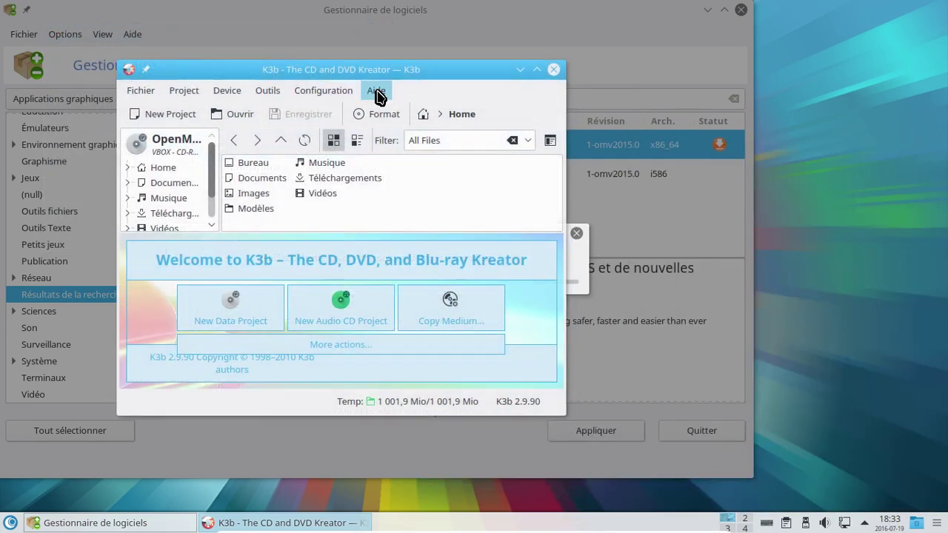
pyautogui.click(377, 93)
pyautogui.click(418, 200)
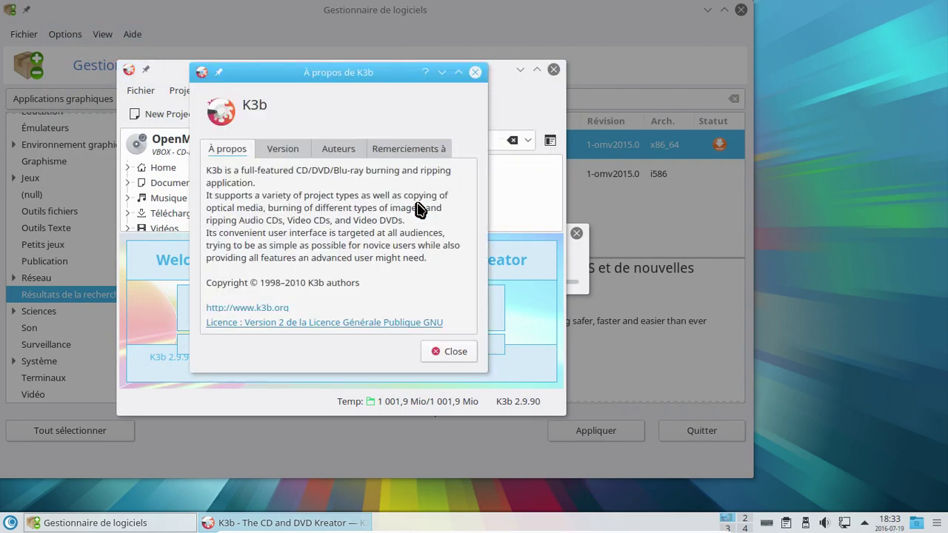
pyautogui.click(271, 148)
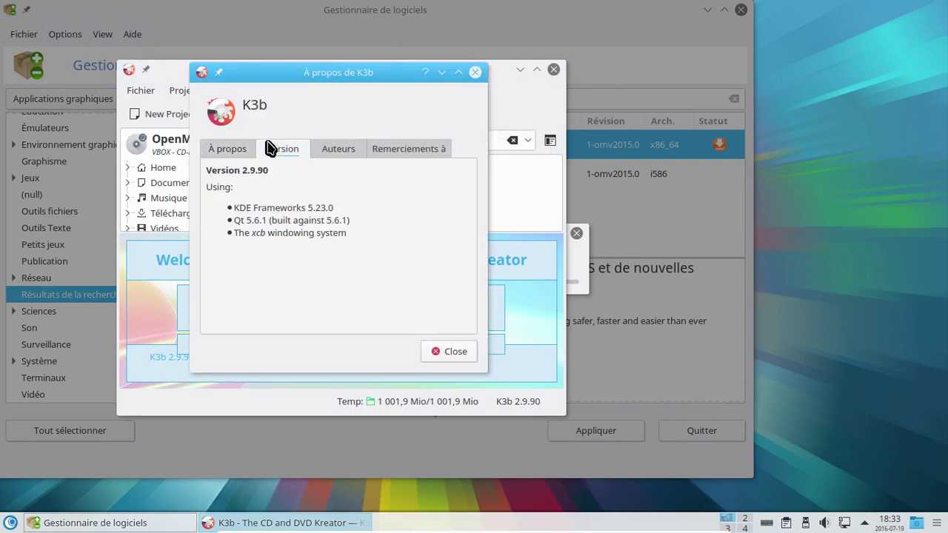
pyautogui.click(447, 353)
pyautogui.moveTo(558, 412); pyautogui.dragTo(741, 511)
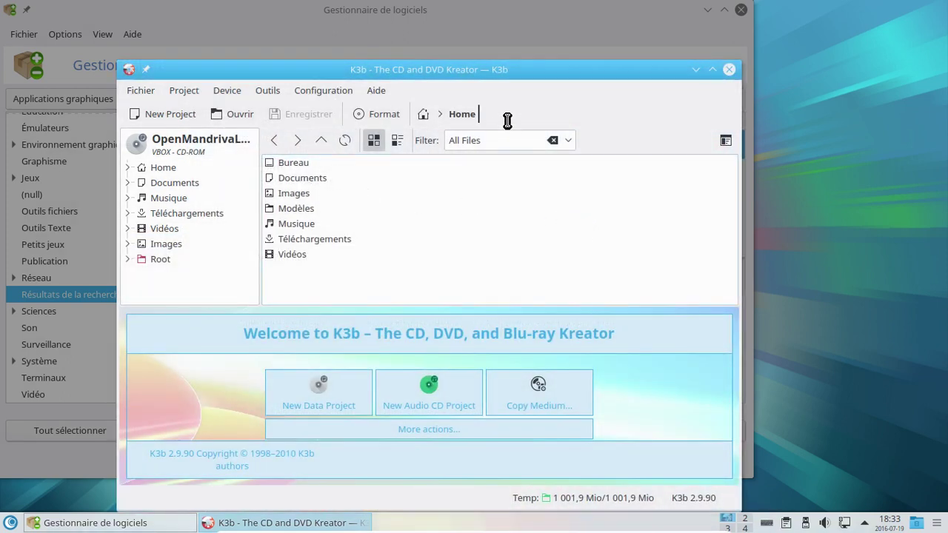
pyautogui.click(728, 70)
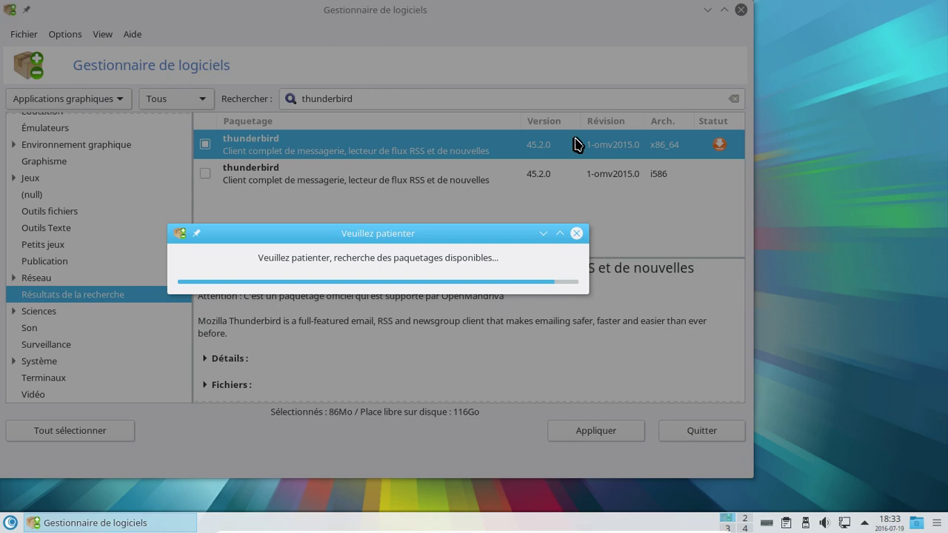
# - Search the application launcher for "amarok" to see whether it is installed, and close the launcher
pyautogui.click(9, 524)
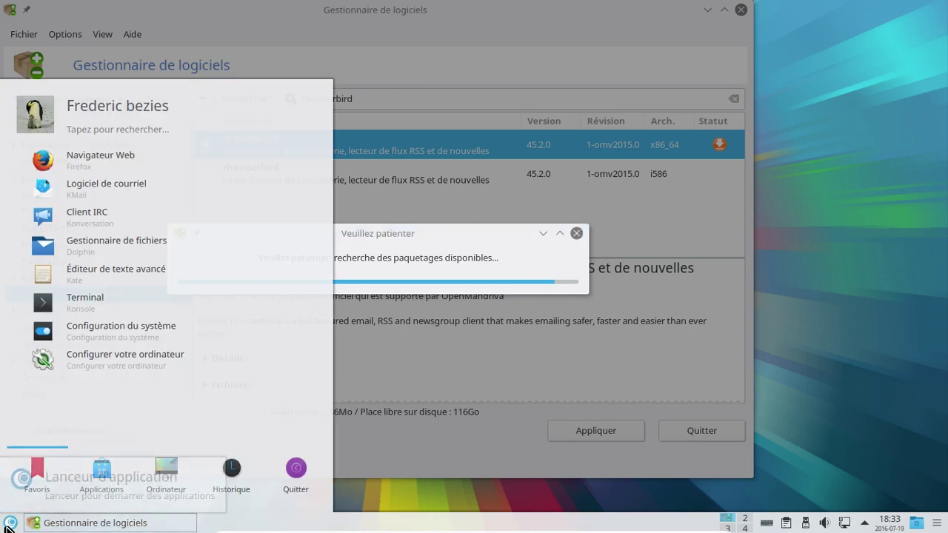
pyautogui.click(106, 130)
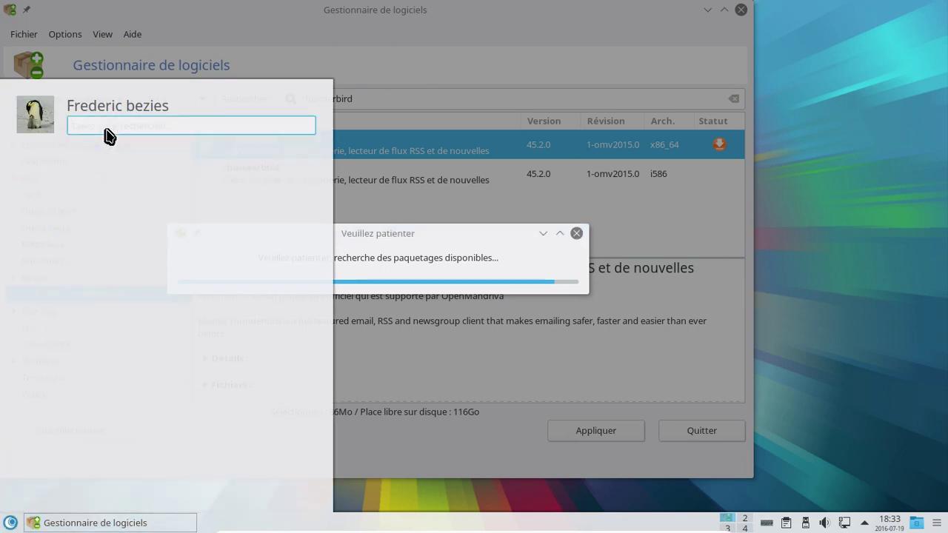
pyautogui.write('amarok')
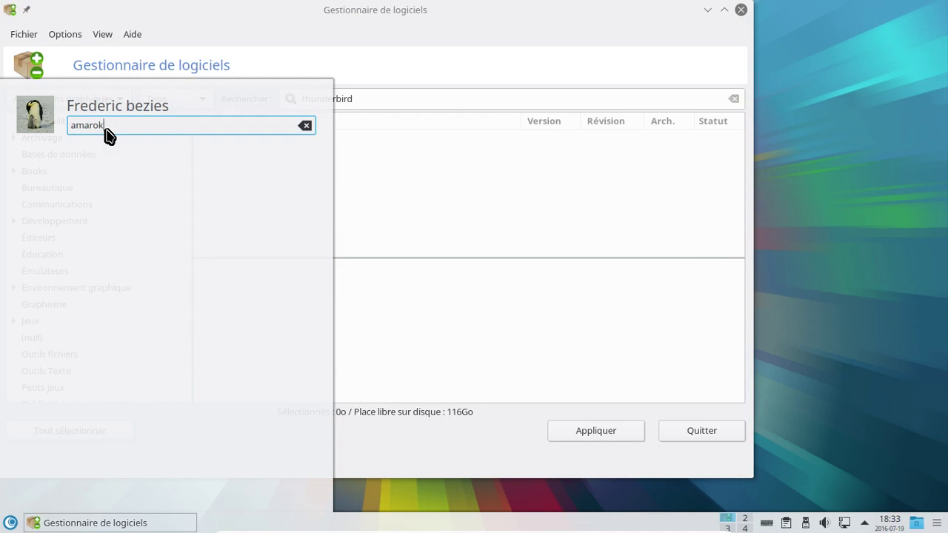
pyautogui.press('Escape')
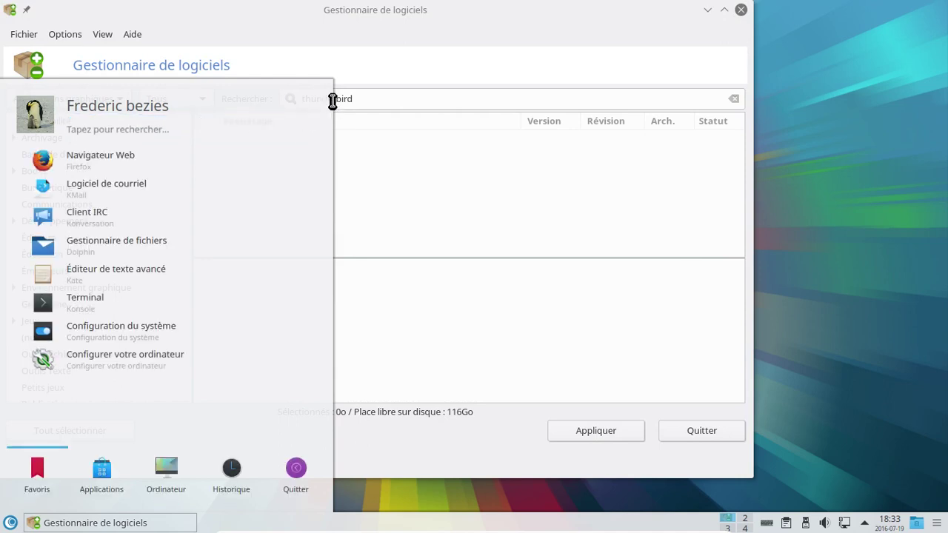
pyautogui.press('Escape')
# - Search the packages for "amarok", mark the x86_64 package for installation and accept its additional dependencies
pyautogui.moveTo(370, 94); pyautogui.dragTo(274, 91)
pyautogui.write('amarok')
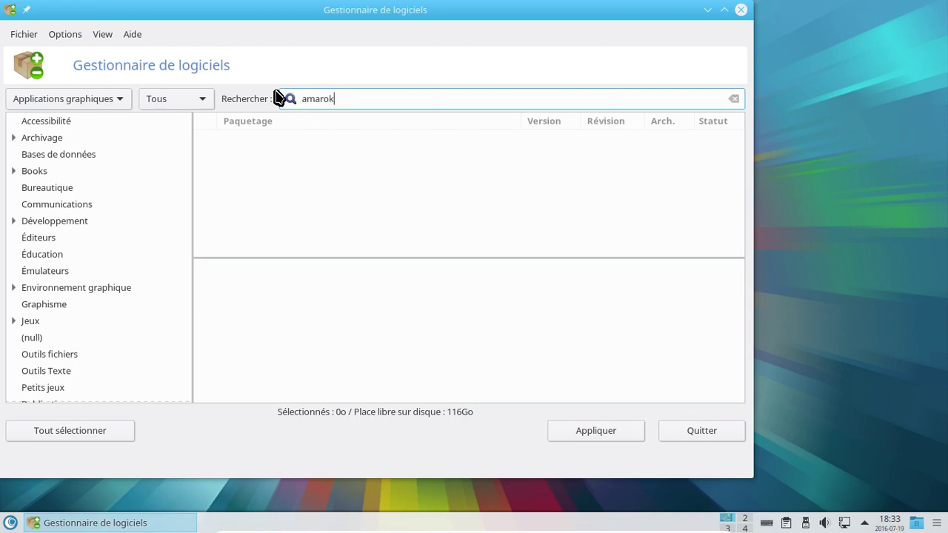
pyautogui.press('Return')
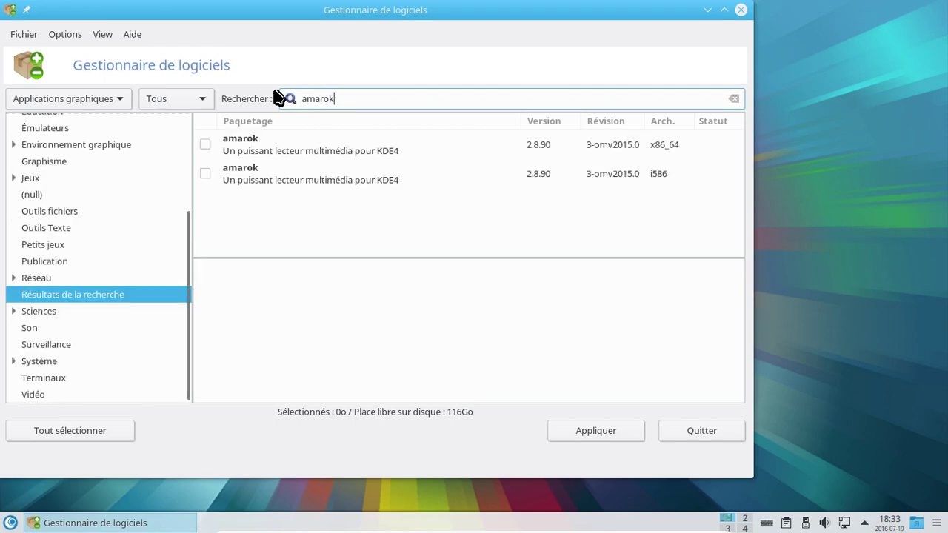
pyautogui.click(205, 144)
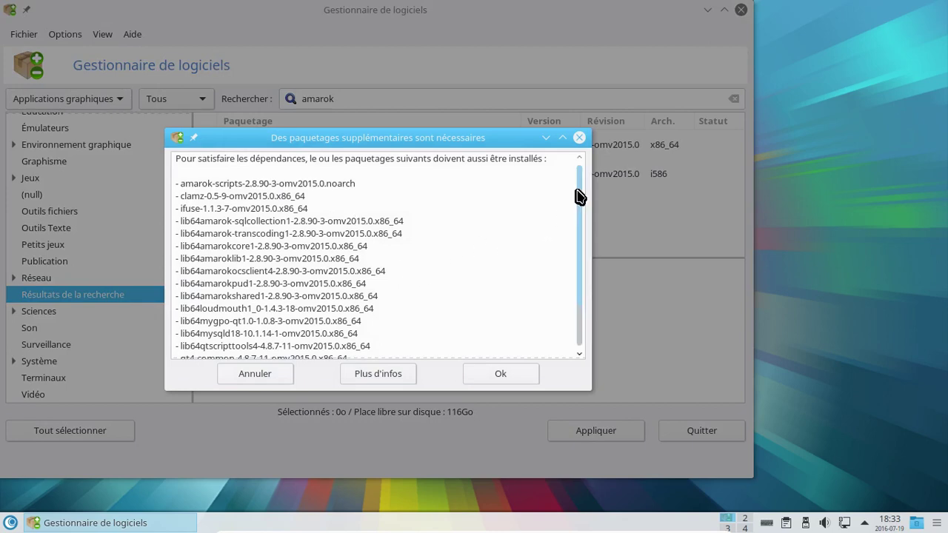
pyautogui.moveTo(580, 197); pyautogui.dragTo(580, 302)
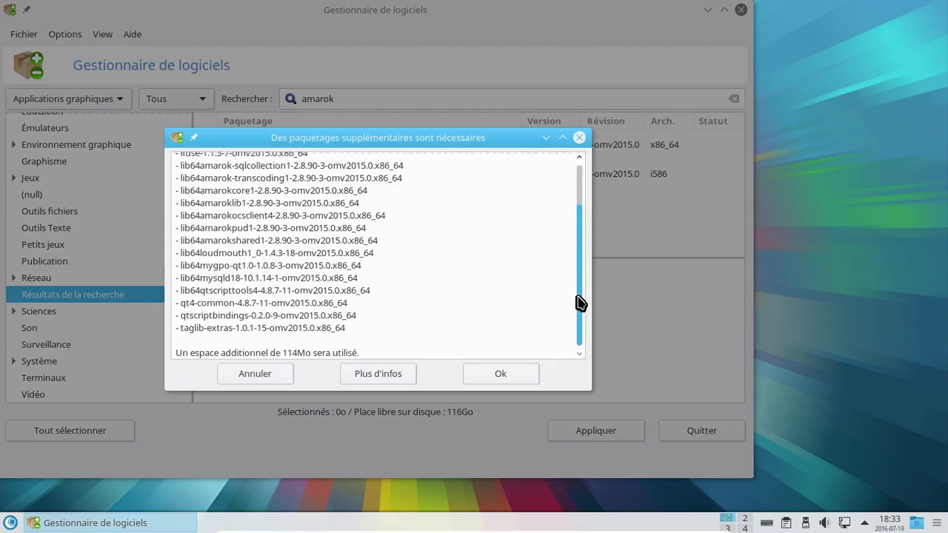
pyautogui.click(502, 375)
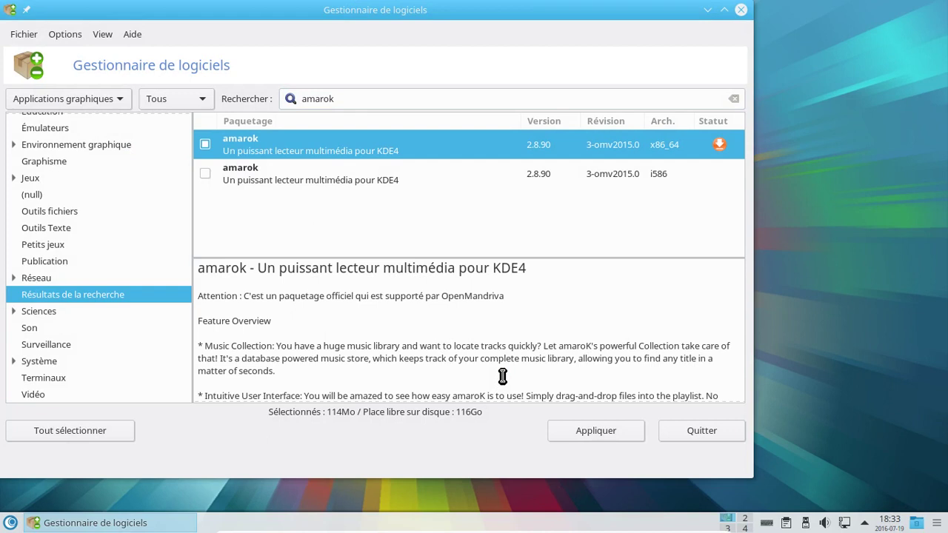
# - Find Thunderbird in the application launcher with "thunder", start it and dismiss its welcome dialog
pyautogui.click(11, 525)
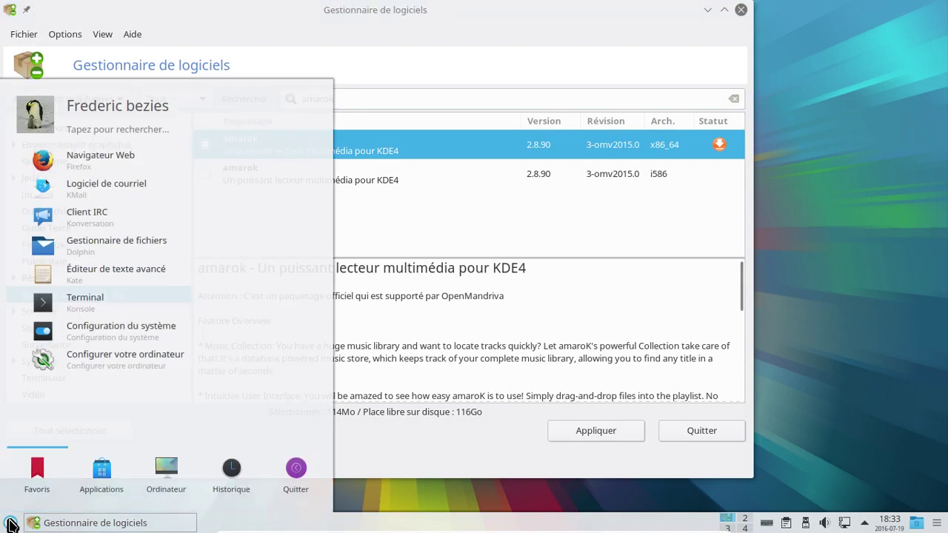
pyautogui.click(97, 134)
pyautogui.write('thunder')
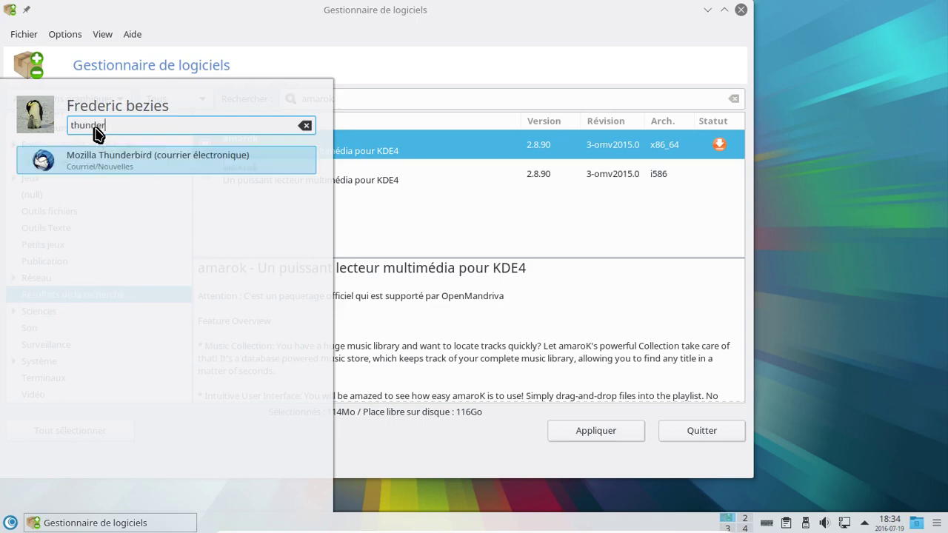
pyautogui.press('Return')
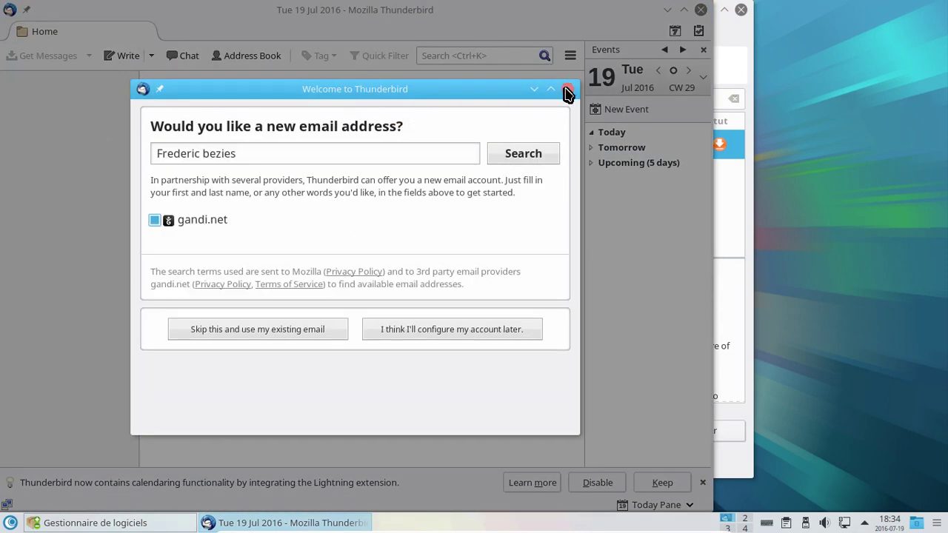
pyautogui.click(567, 91)
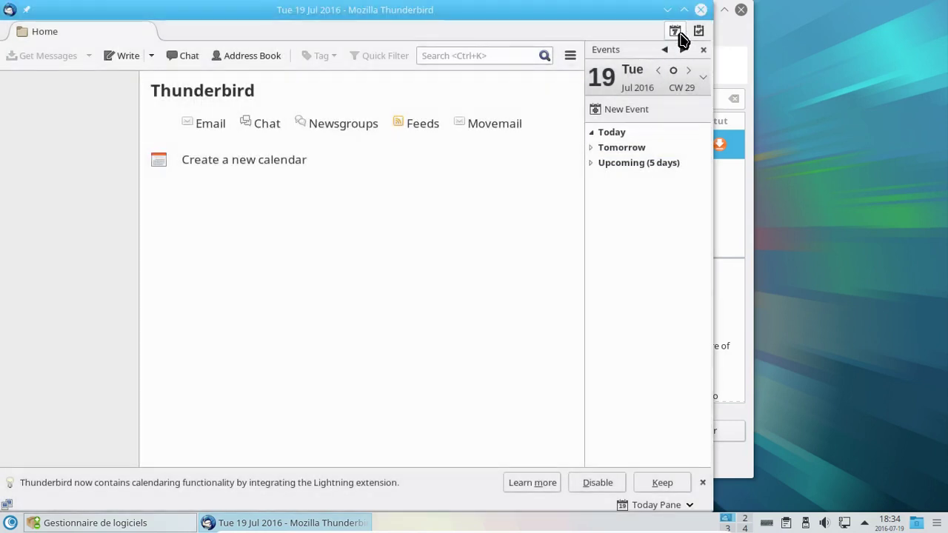
# - Open Thunderbird's Add-ons Manager and view the installed extensions
pyautogui.click(570, 56)
pyautogui.click(718, 119)
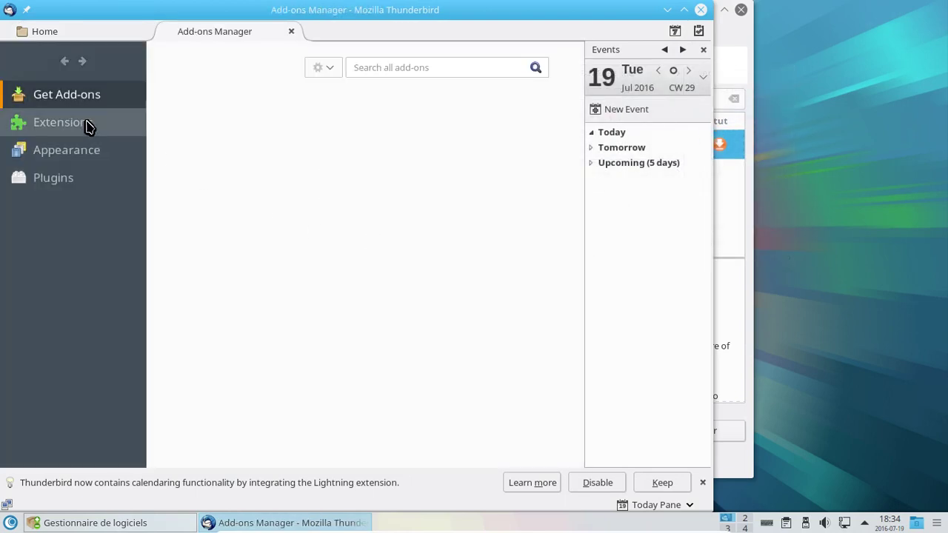
pyautogui.click(88, 126)
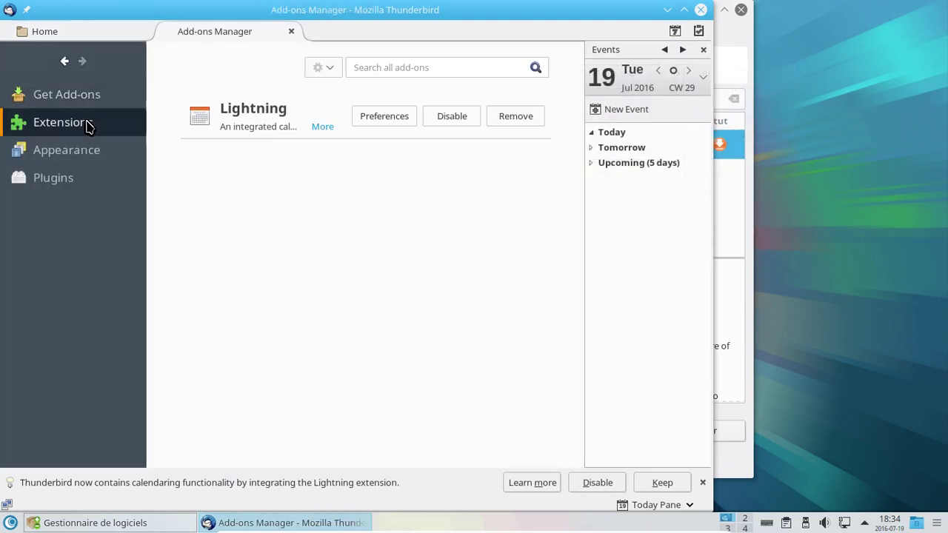
# - Search the available add-ons for "thunderbird" and look through the whole result list
pyautogui.click(384, 70)
pyautogui.write('thuhn')
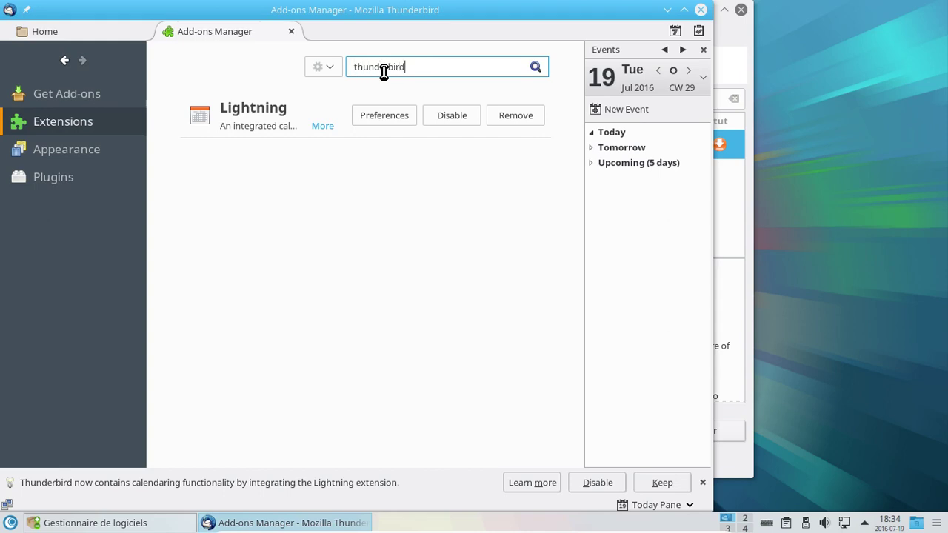
pyautogui.write('erbird')
pyautogui.press('Return')
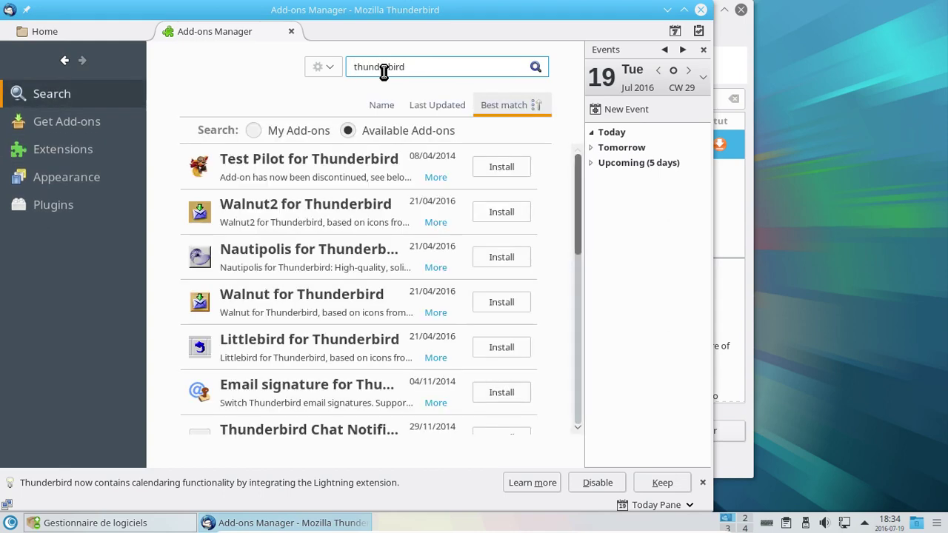
pyautogui.scroll(-8, 404, 180)
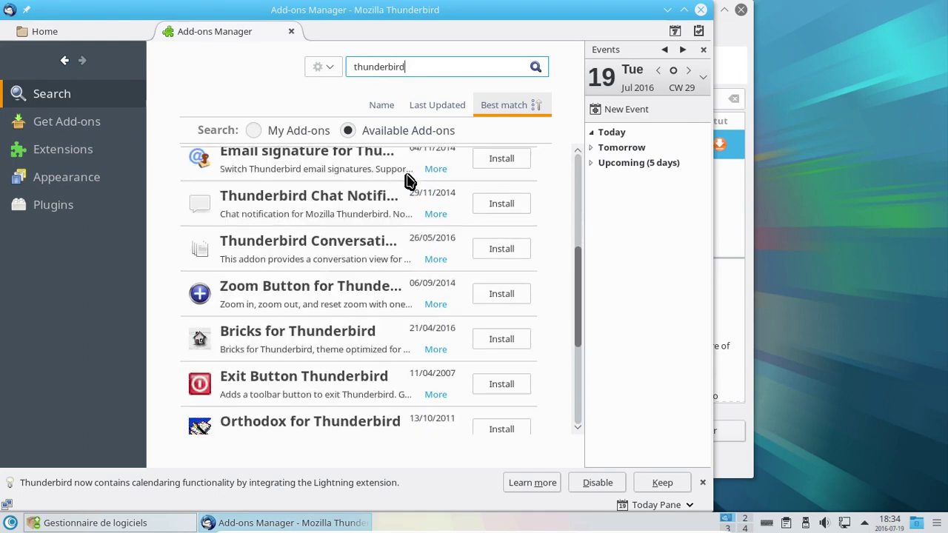
pyautogui.scroll(-2, 404, 180)
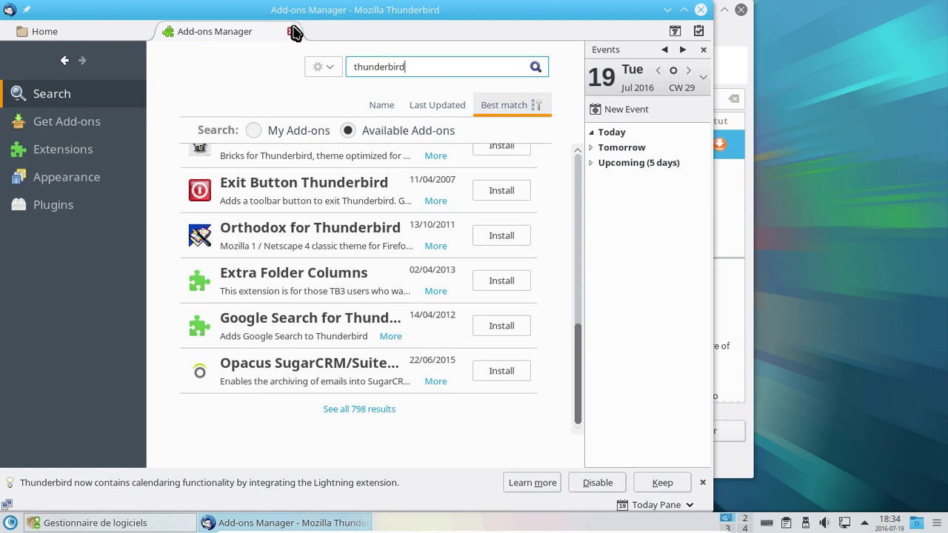
# - Check the installed themes and plugins, and close the Add-ons Manager and Thunderbird
pyautogui.click(109, 151)
pyautogui.click(86, 157)
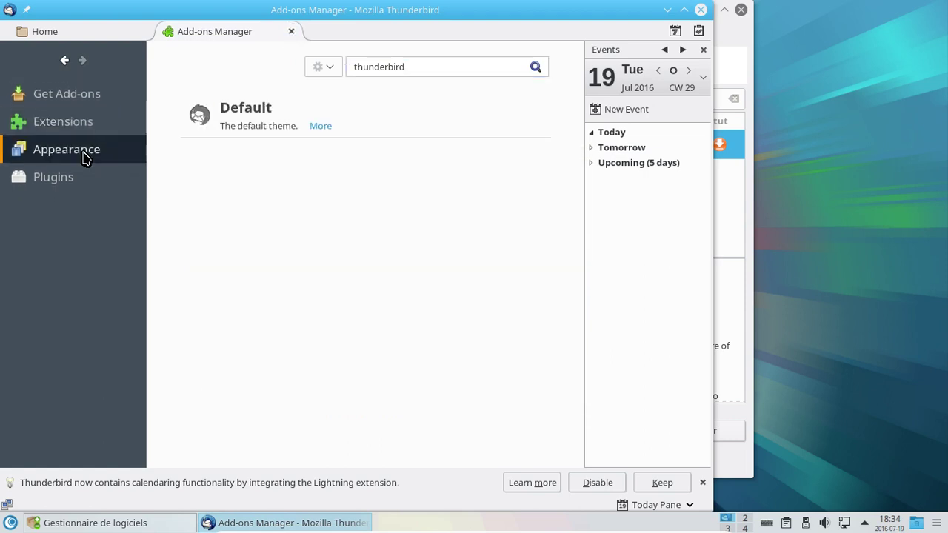
pyautogui.click(64, 181)
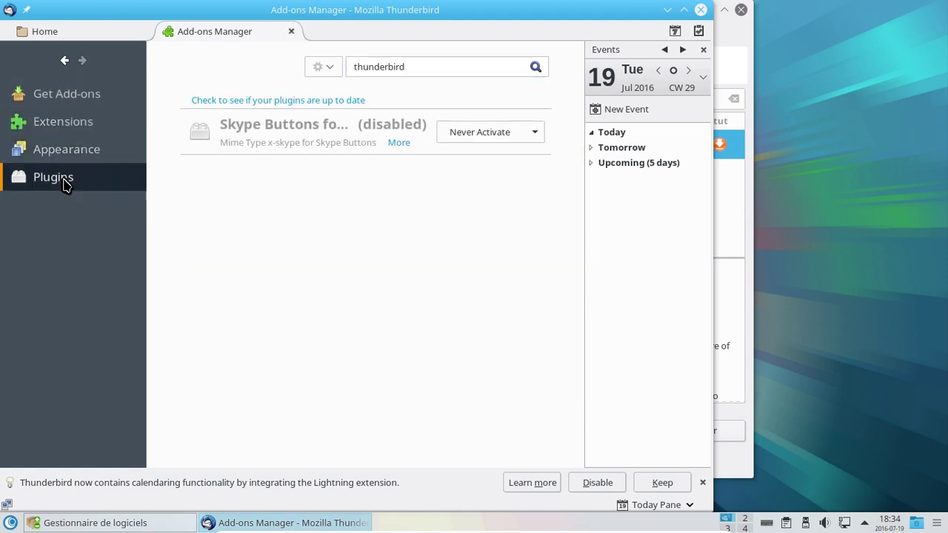
pyautogui.click(65, 61)
pyautogui.click(292, 31)
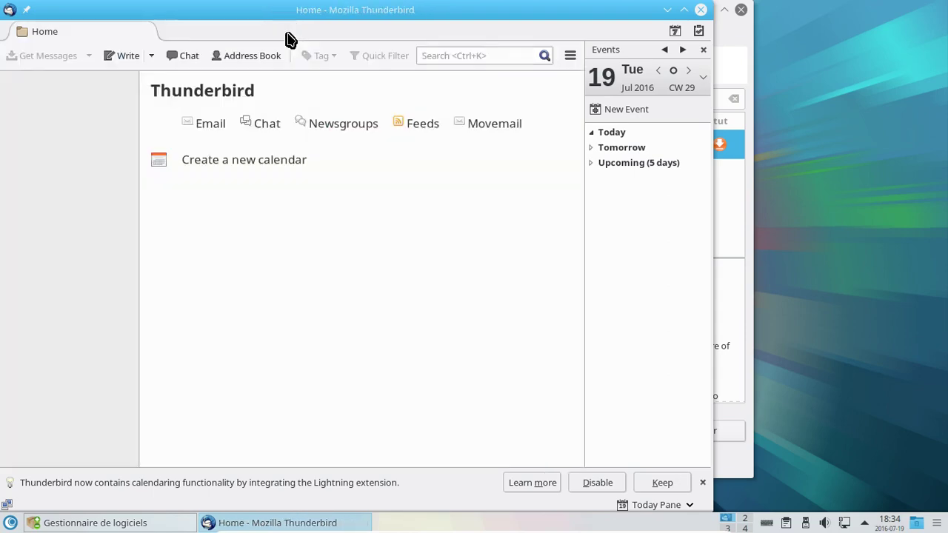
pyautogui.click(701, 12)
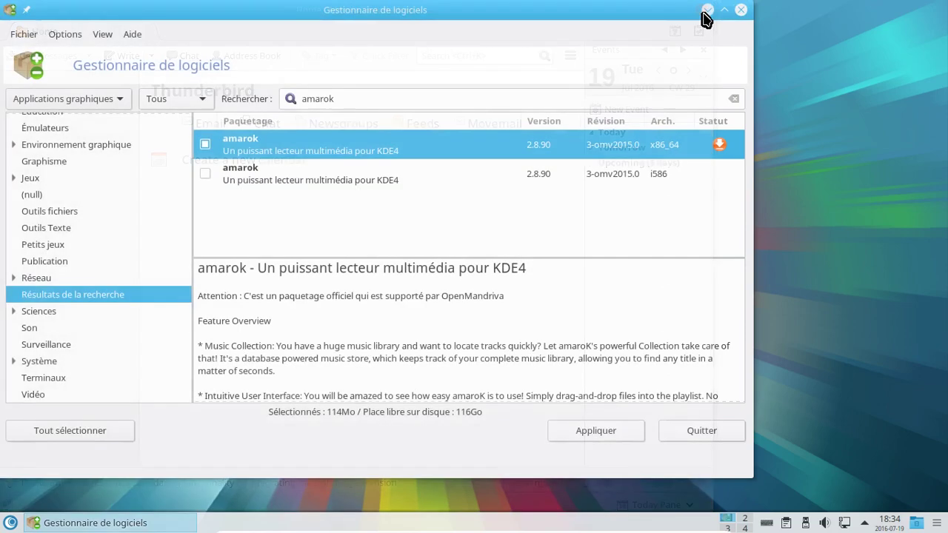
# - Widen the package filter from graphical applications to Tous and search for "thunderbird"
pyautogui.moveTo(339, 98); pyautogui.dragTo(291, 106)
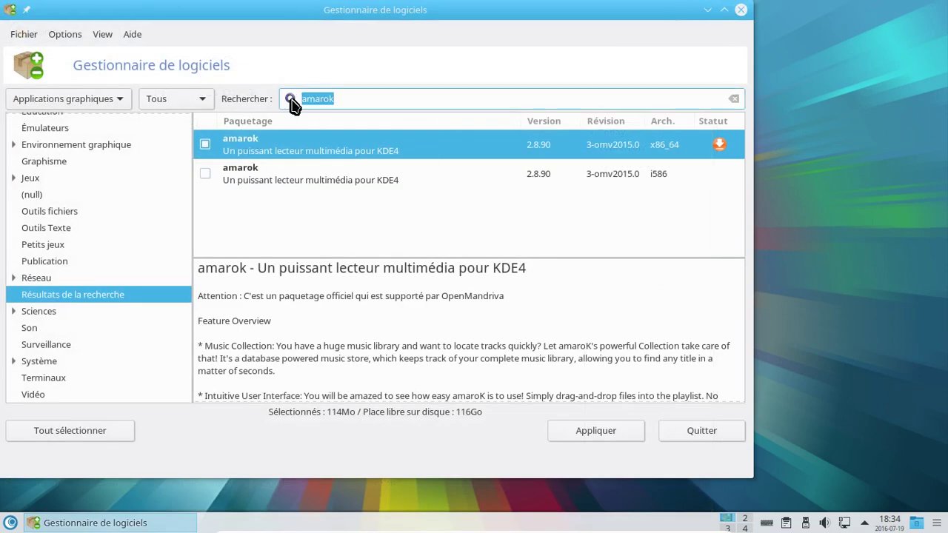
pyautogui.write('thunderbird')
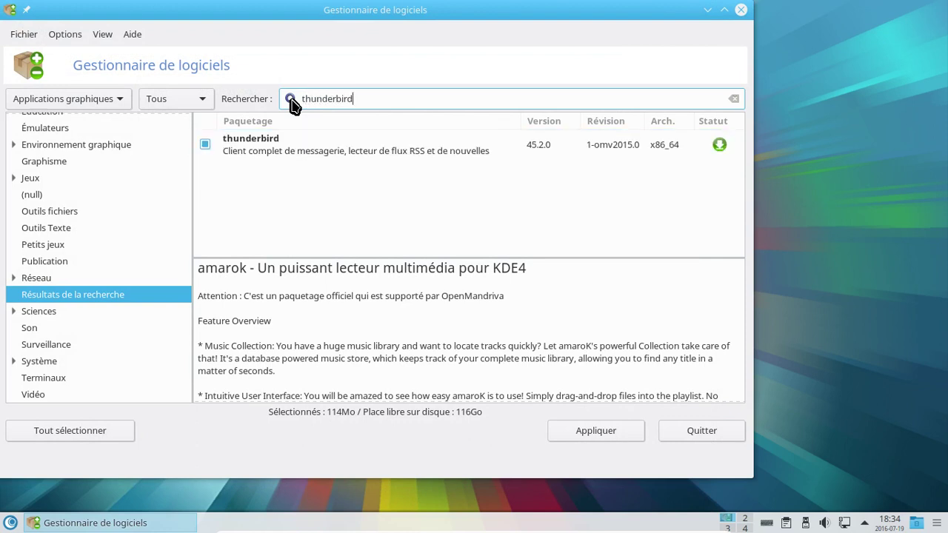
pyautogui.click(82, 108)
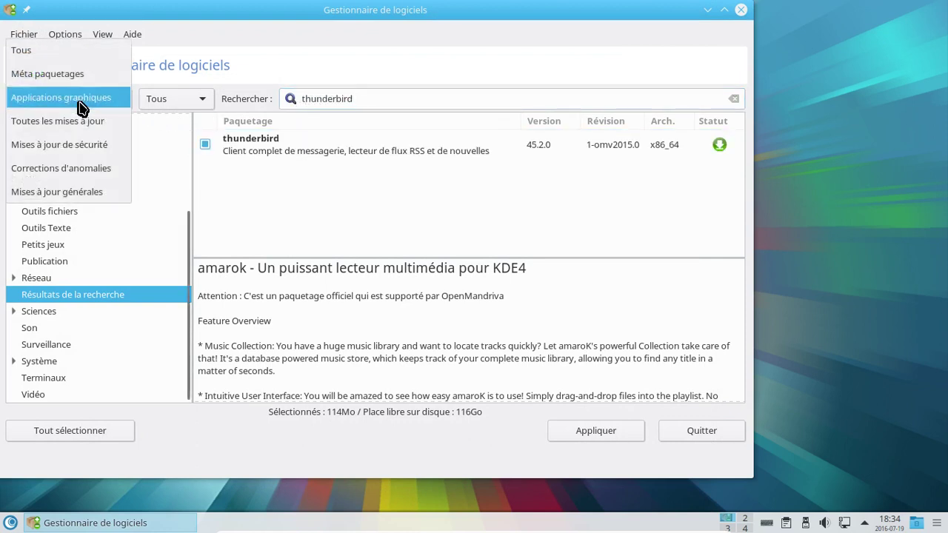
pyautogui.click(30, 46)
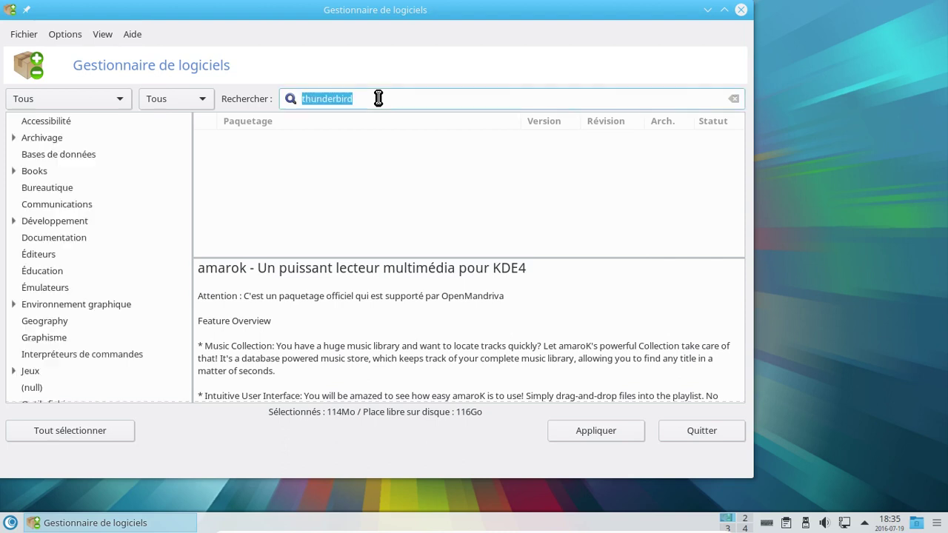
pyautogui.click(379, 98)
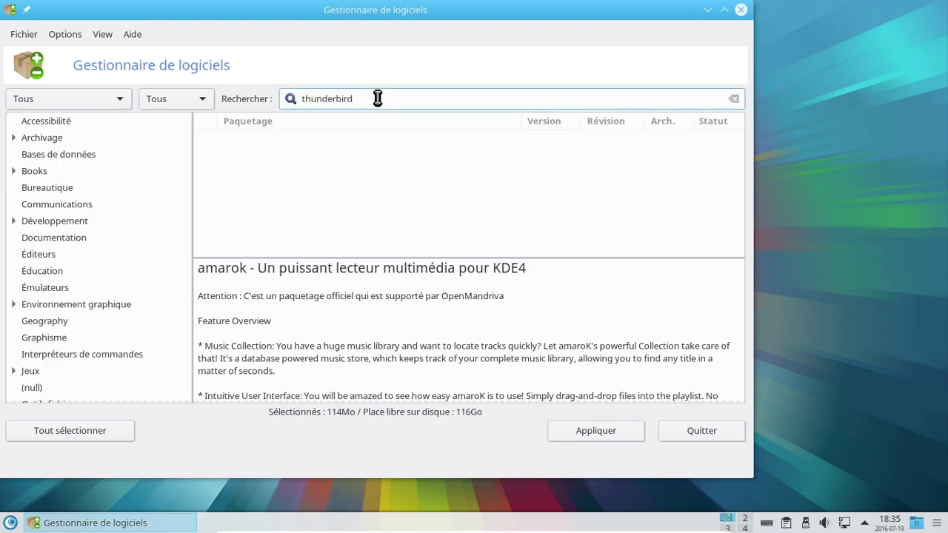
pyautogui.press('Return')
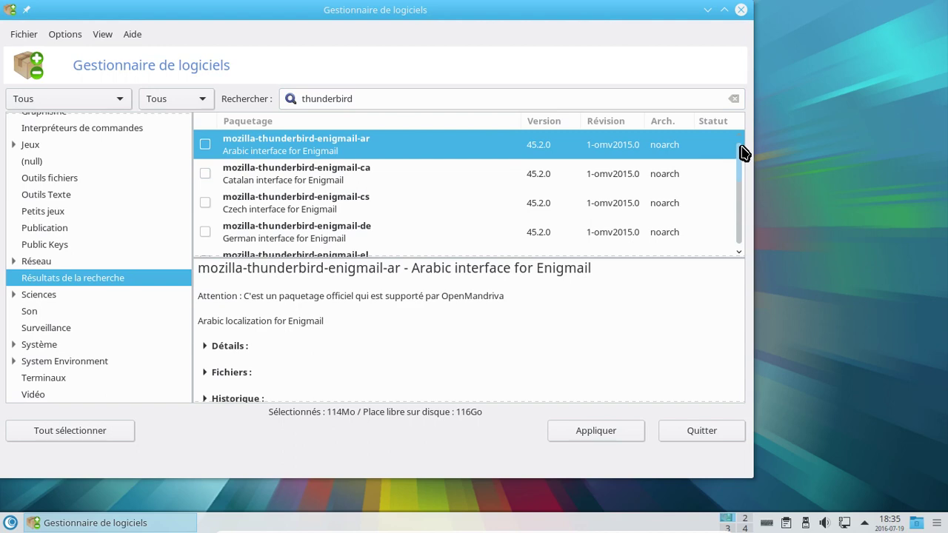
# - Mark the thunderbird-fr French interface package for installation and install it together with the pending Amarok packages
pyautogui.moveTo(742, 153); pyautogui.dragTo(740, 237)
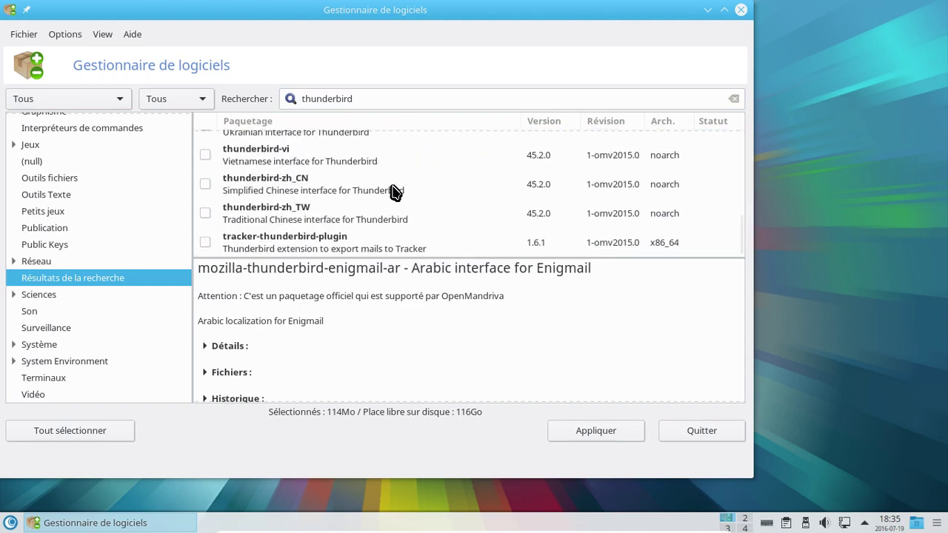
pyautogui.click(314, 167)
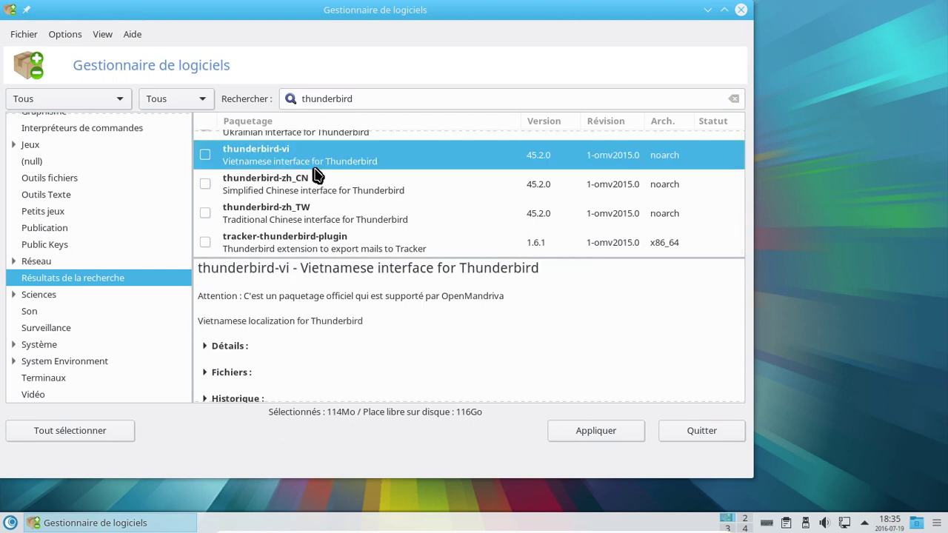
pyautogui.press('Up')
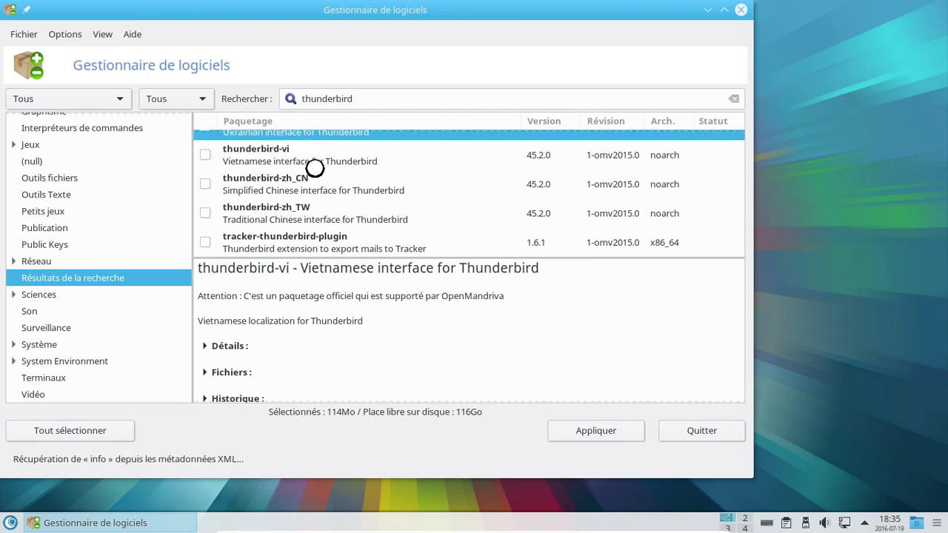
pyautogui.press('Up')
pyautogui.press('Up')
pyautogui.press('Up')
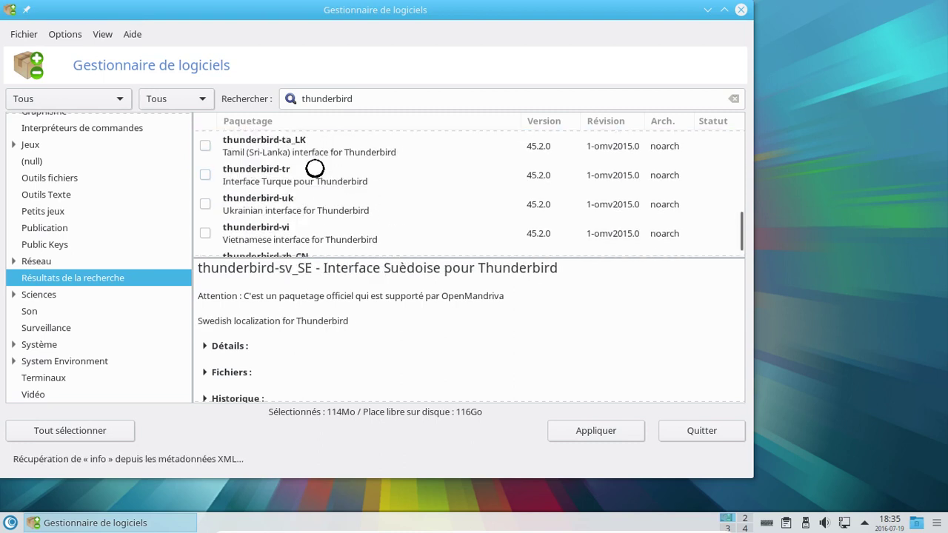
pyautogui.press('Up')
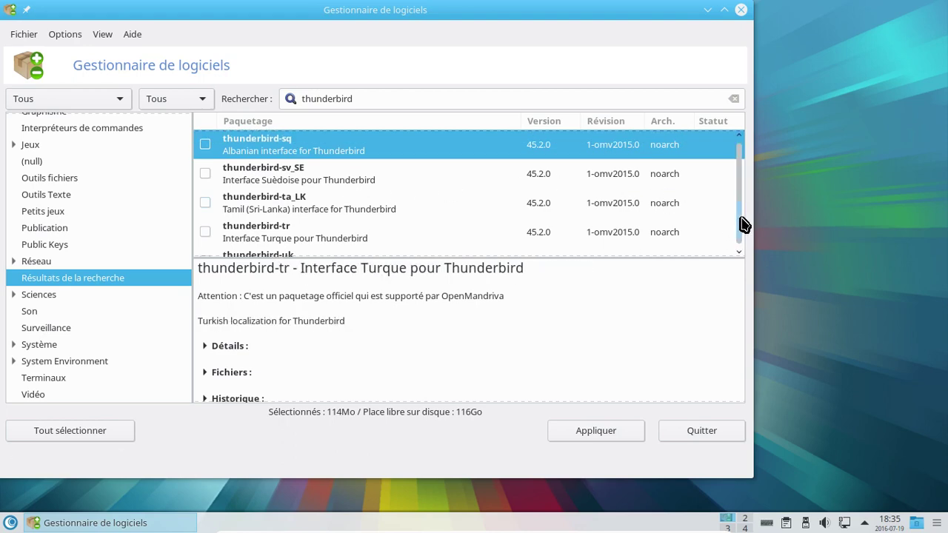
pyautogui.scroll(8, 743, 219)
pyautogui.scroll(2, 745, 202)
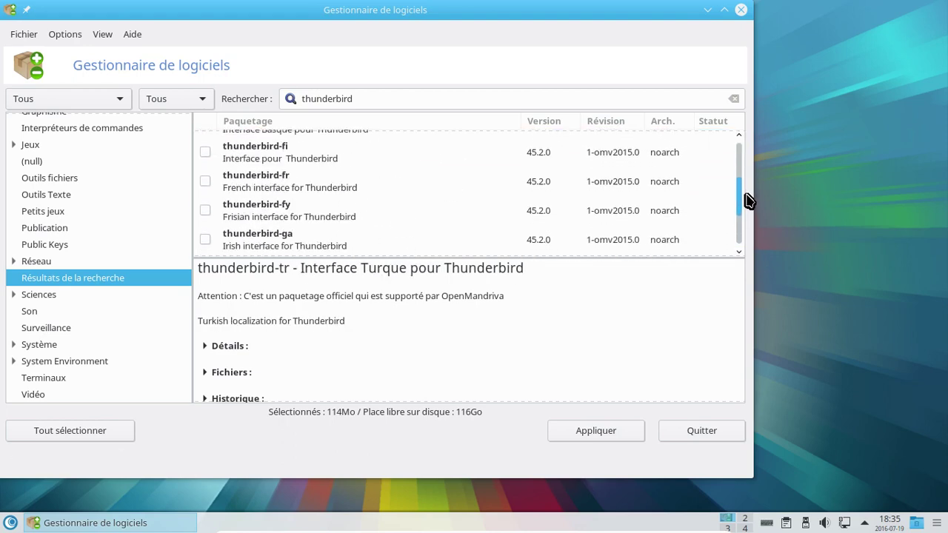
pyautogui.click(439, 179)
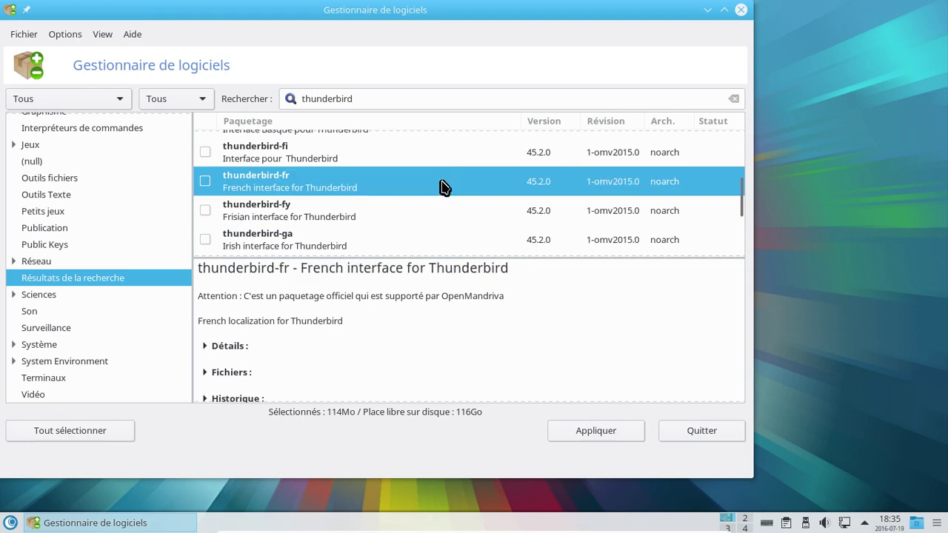
pyautogui.click(205, 182)
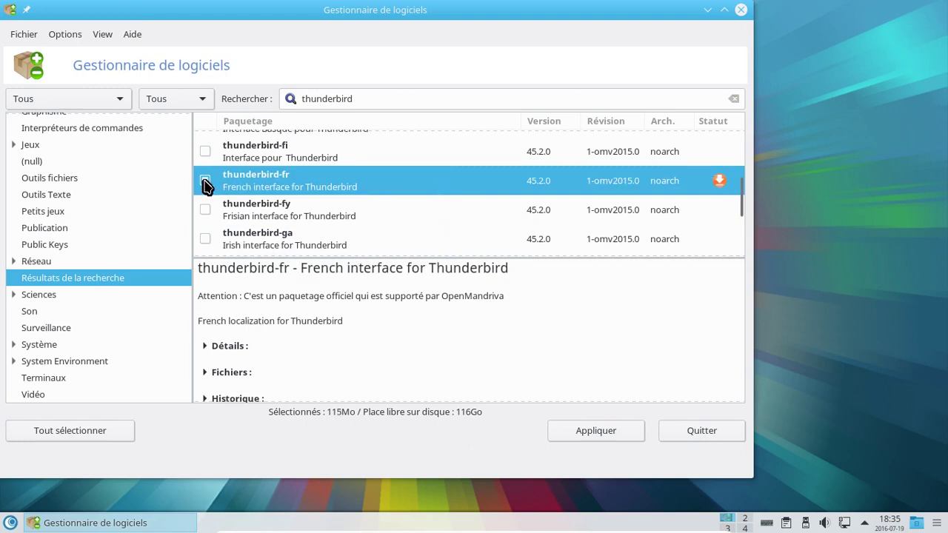
pyautogui.click(613, 433)
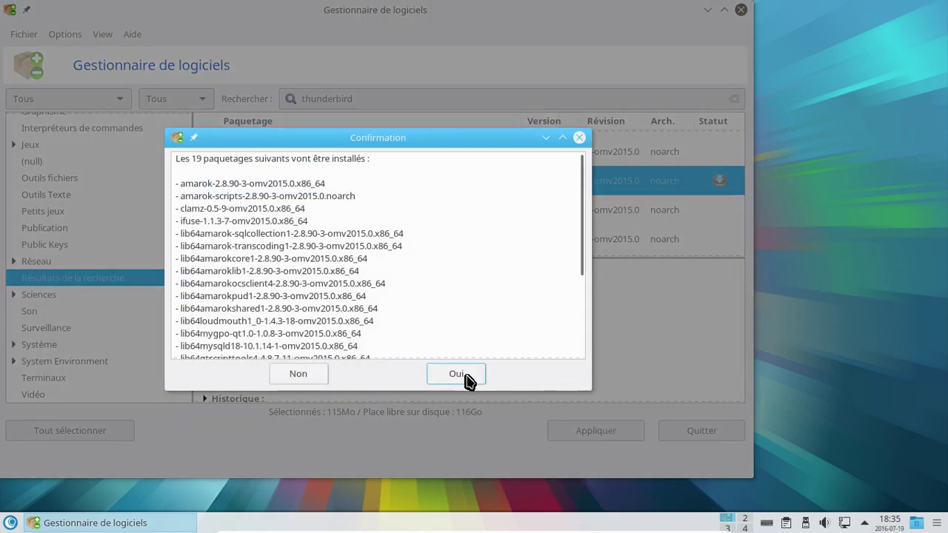
pyautogui.click(456, 374)
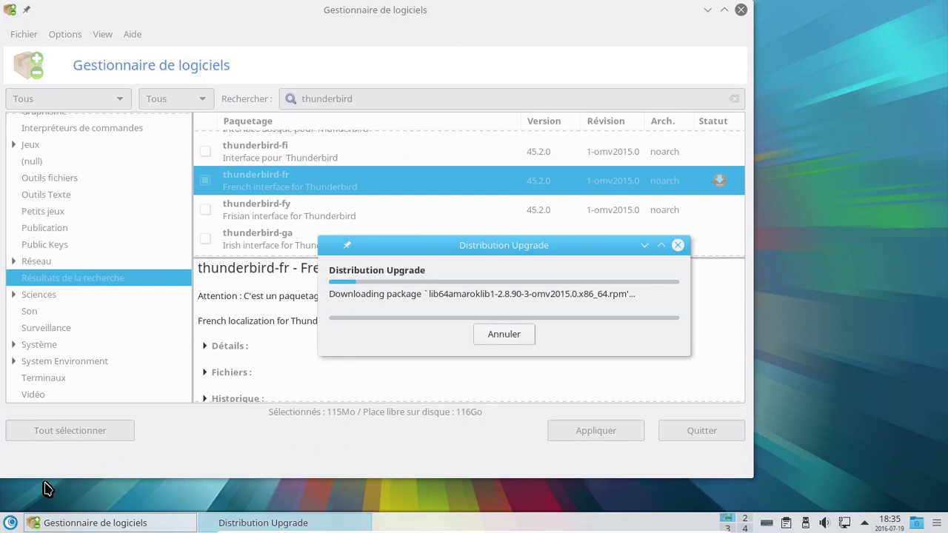
# - Switch the application launcher to the full-screen Tableau de bord des applications alternative and open it to see its layout
pyautogui.rightClick(15, 523)
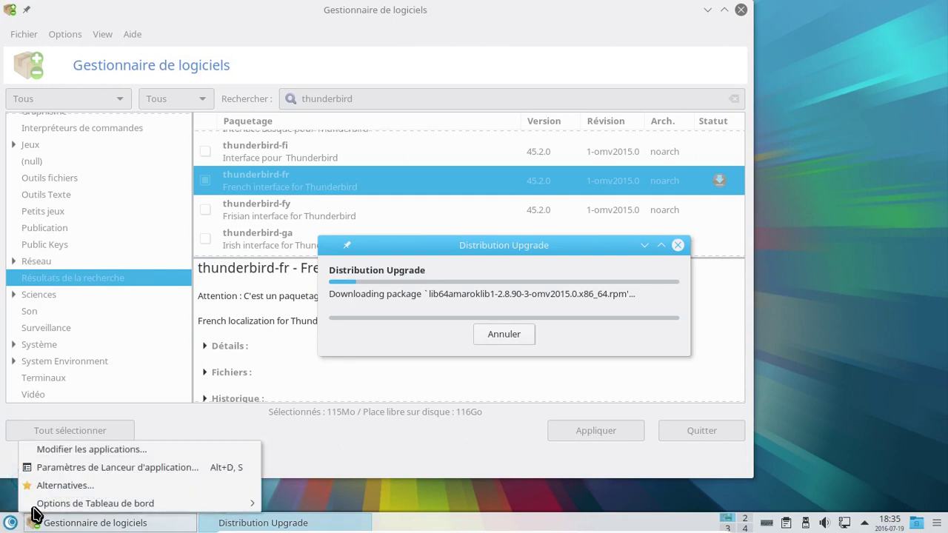
pyautogui.click(52, 492)
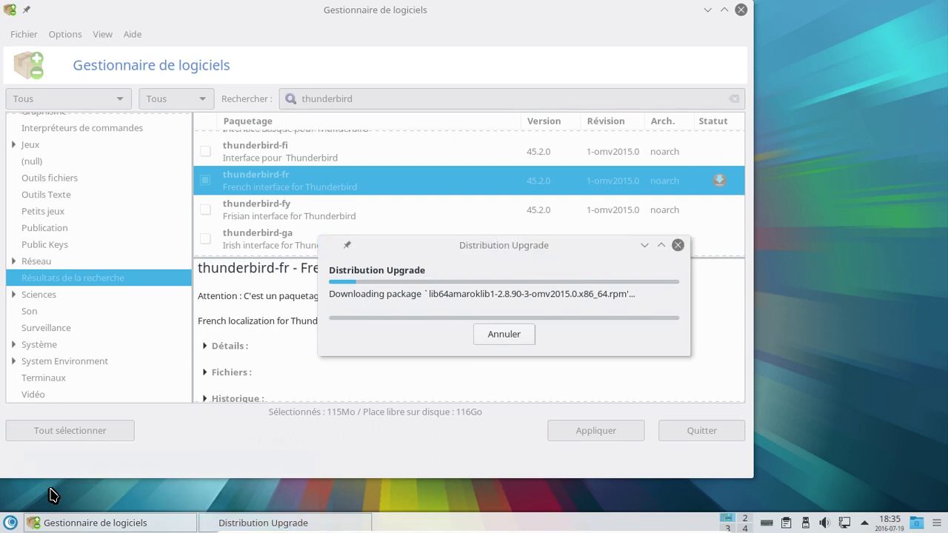
pyautogui.click(55, 474)
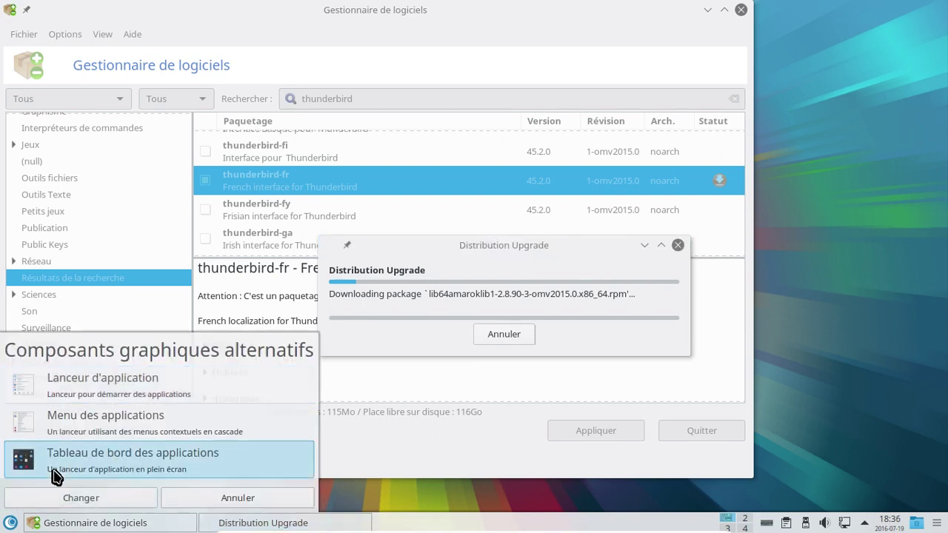
pyautogui.click(101, 502)
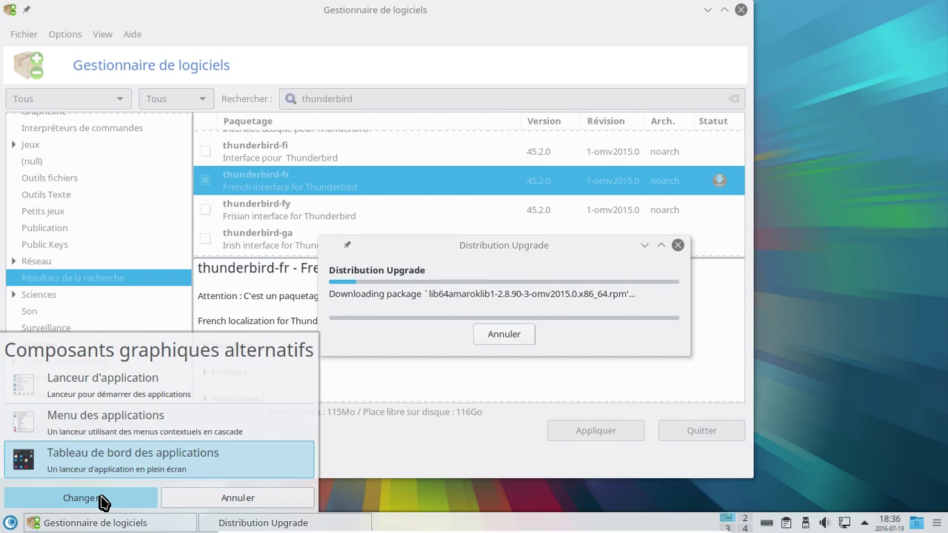
pyautogui.click(13, 524)
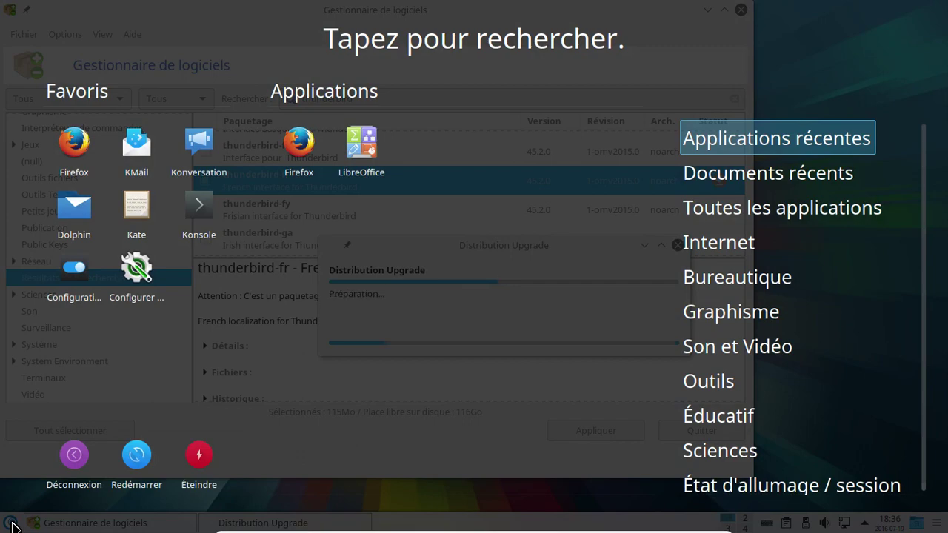
pyautogui.click(13, 525)
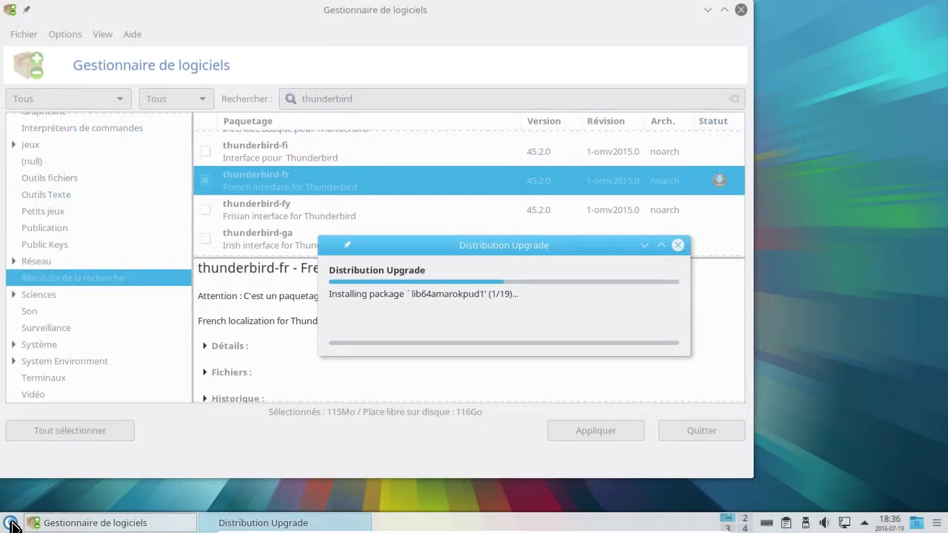
pyautogui.click(13, 525)
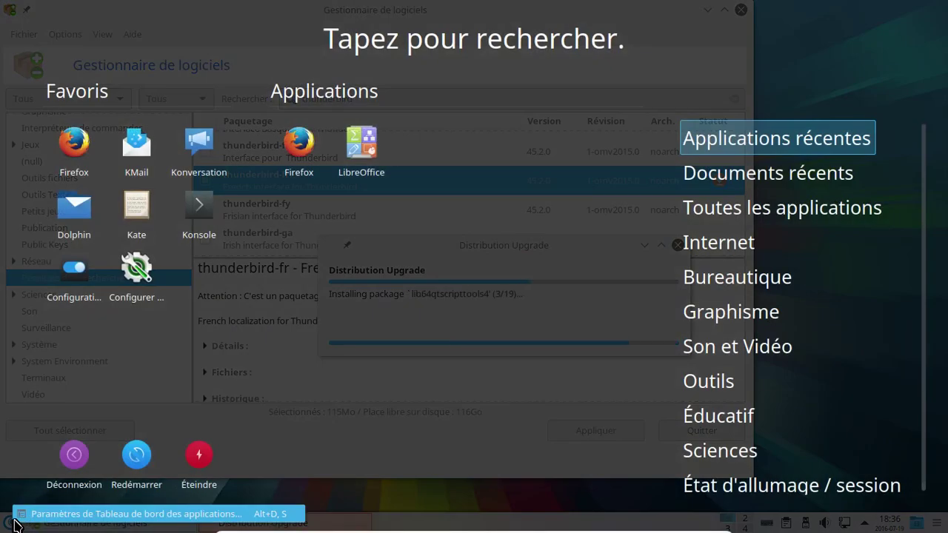
pyautogui.click(11, 506)
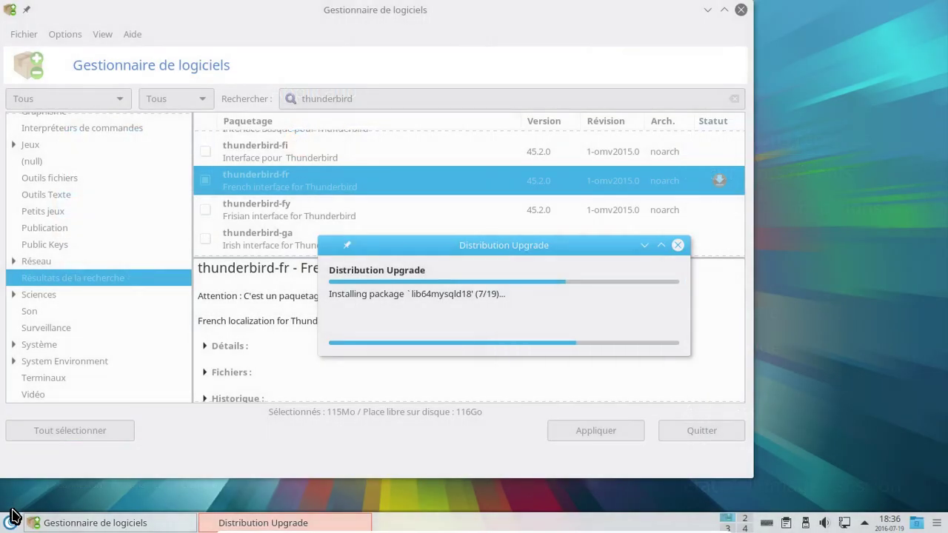
# - Switch the application launcher to the cascading Menu des applications alternative and open it to see its layout
pyautogui.rightClick(11, 523)
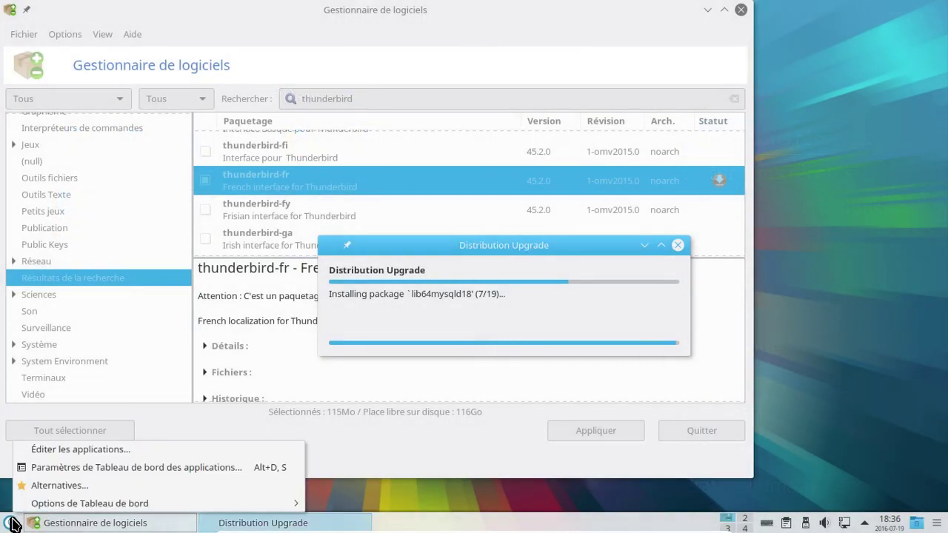
pyautogui.click(55, 486)
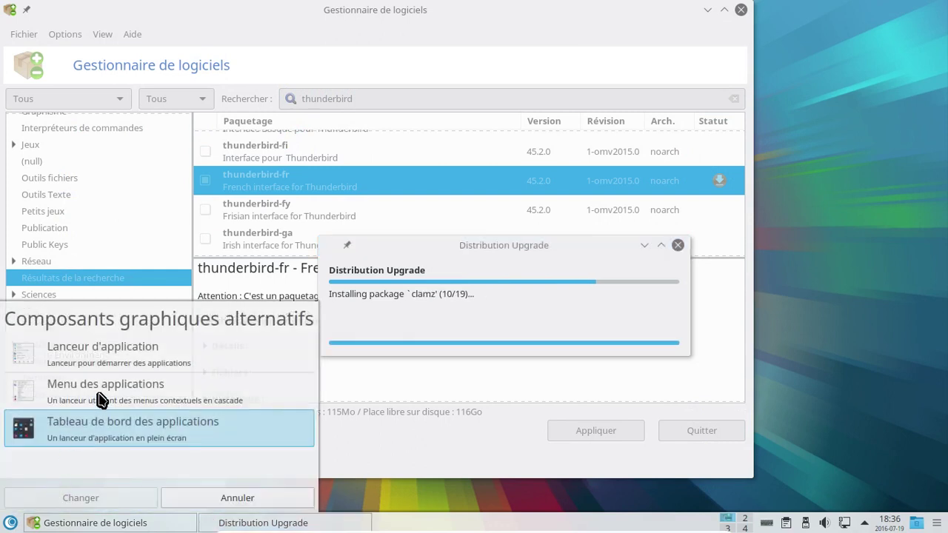
pyautogui.click(102, 398)
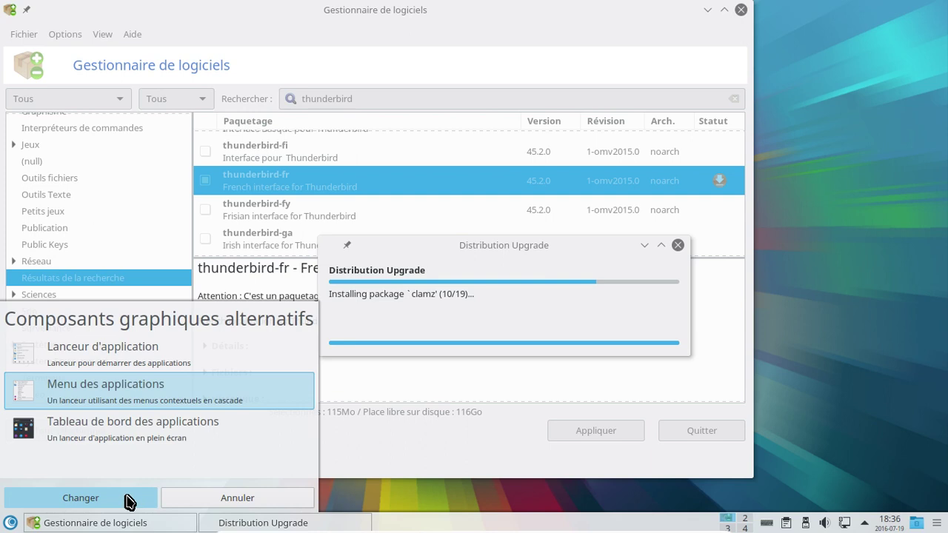
pyautogui.click(127, 498)
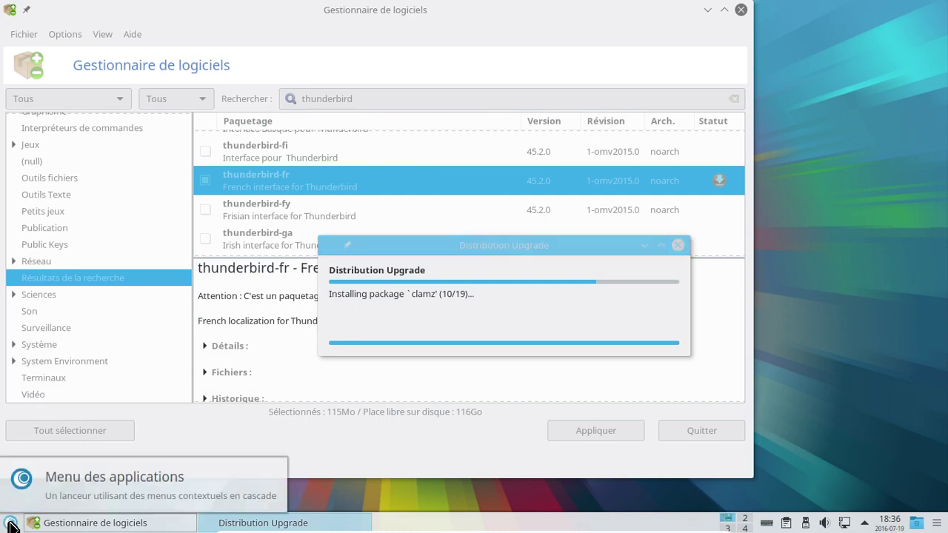
pyautogui.click(9, 524)
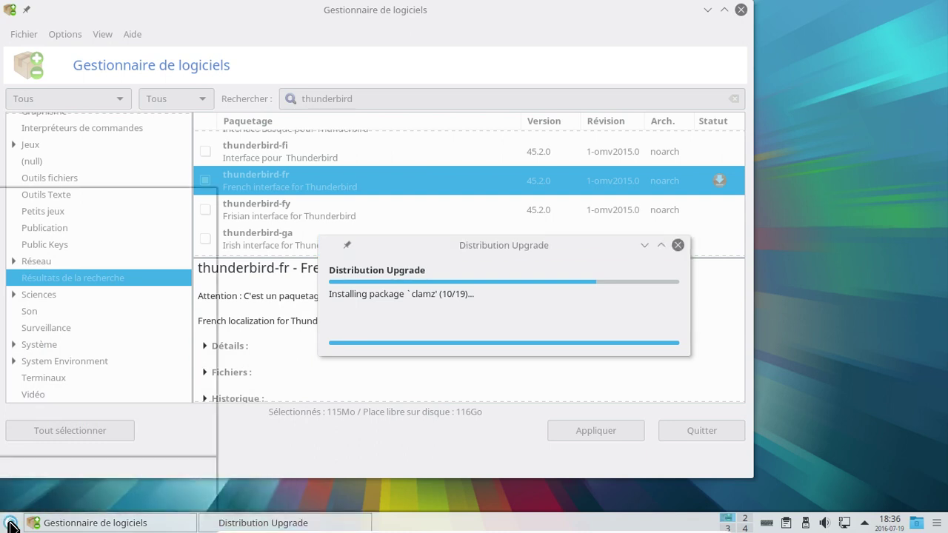
pyautogui.click(9, 523)
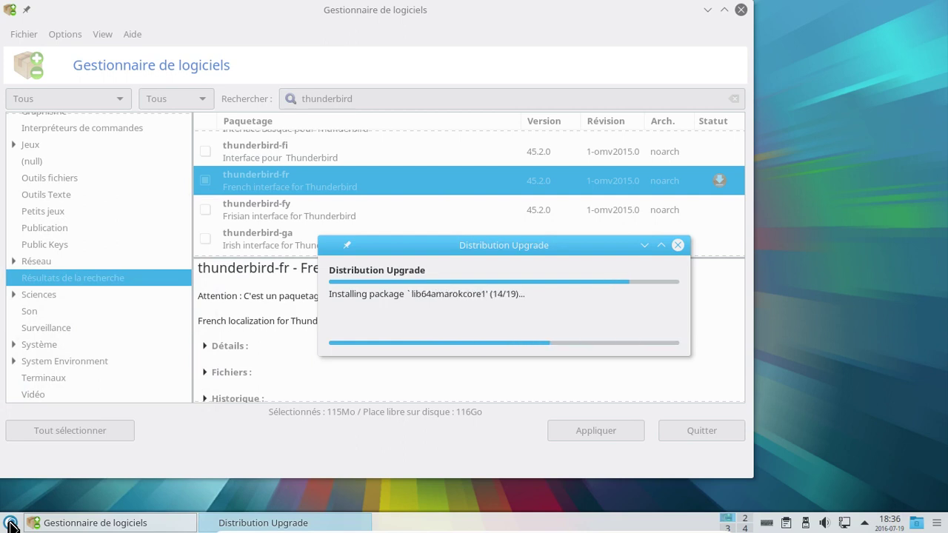
pyautogui.click(9, 523)
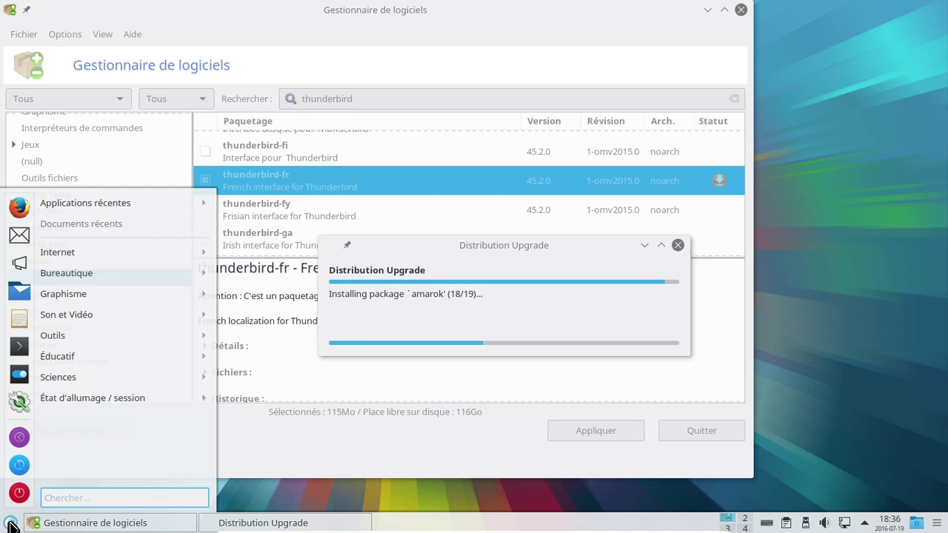
# - Switch the application launcher back to the Lanceur d'application alternative
pyautogui.rightClick(10, 526)
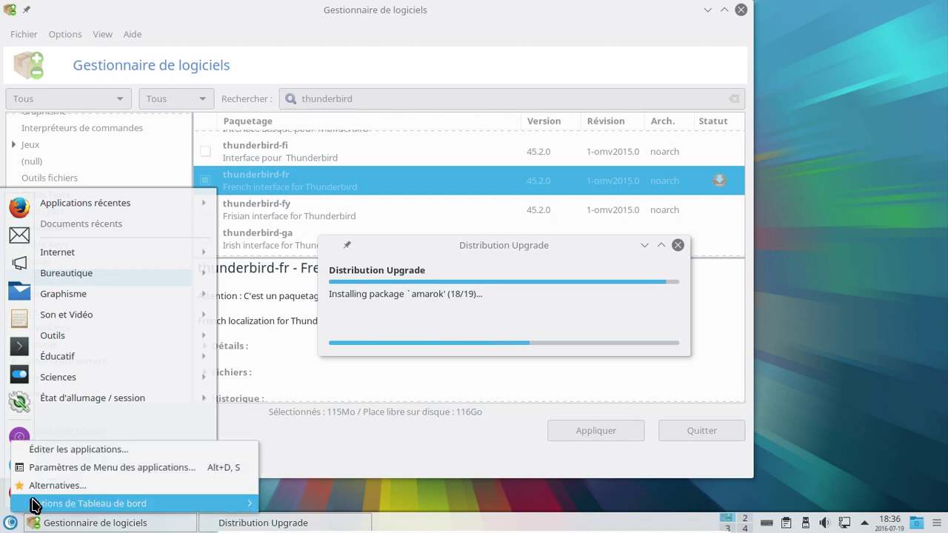
pyautogui.click(51, 486)
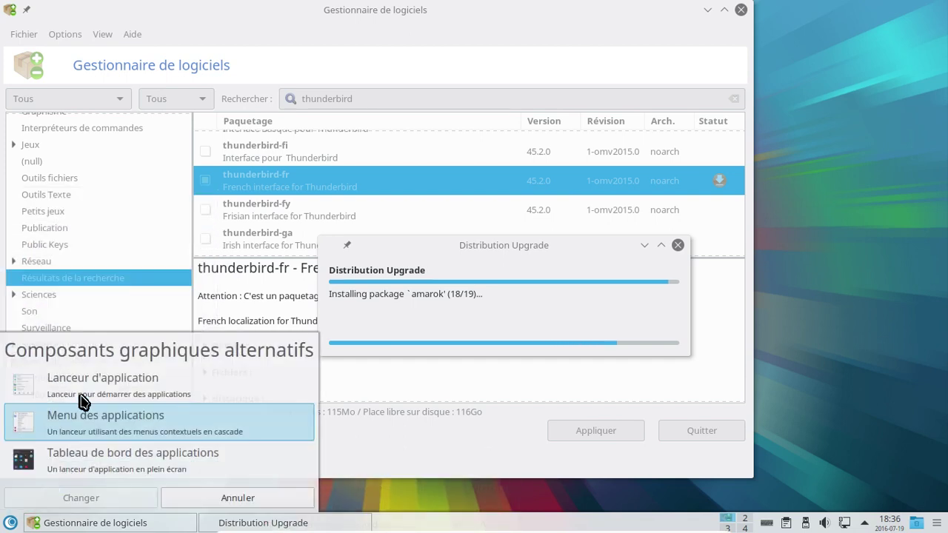
pyautogui.click(82, 395)
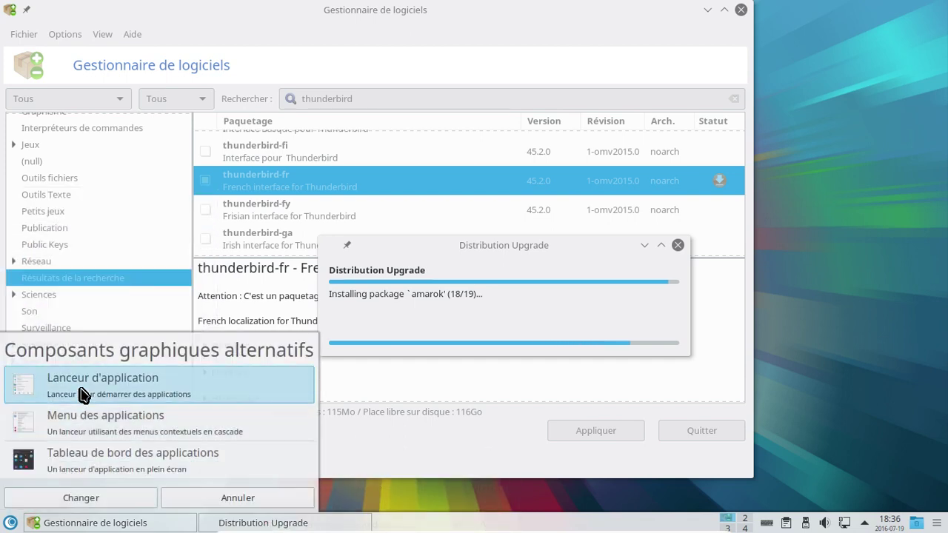
pyautogui.click(84, 498)
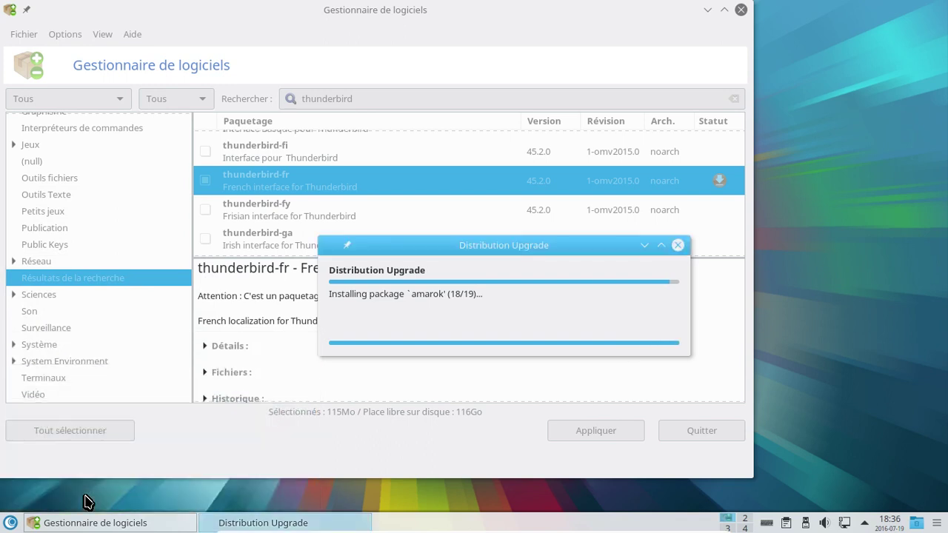
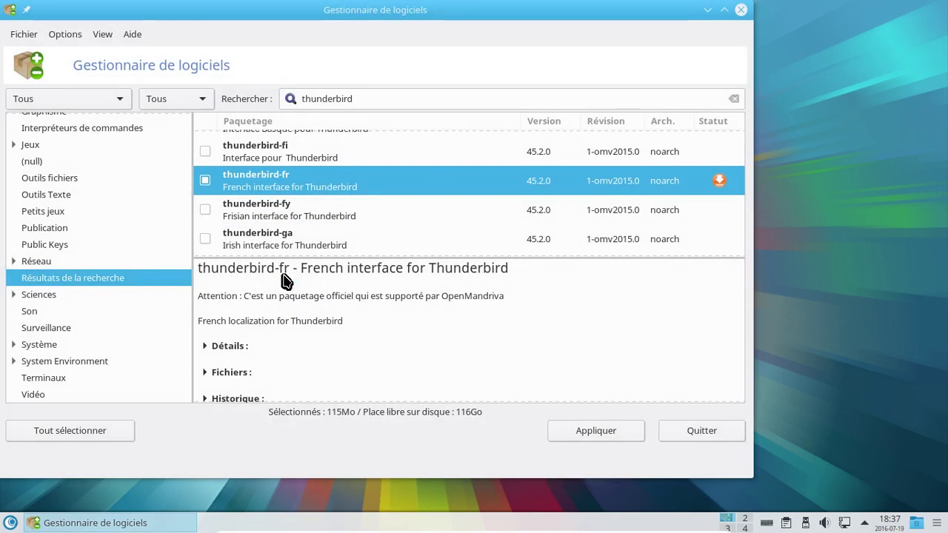
# - Close the software manager, forcing the unresponsive drakrpm application to quit
pyautogui.click(741, 10)
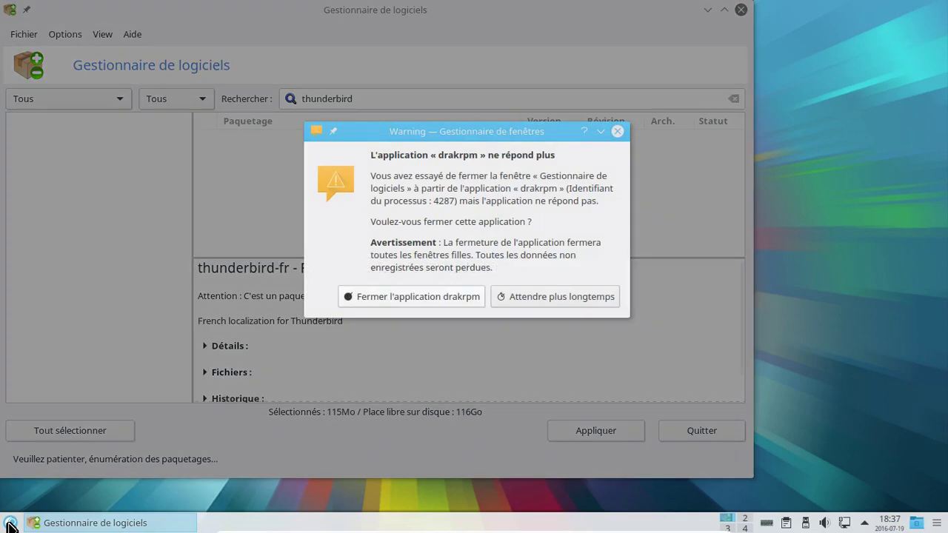
pyautogui.click(9, 526)
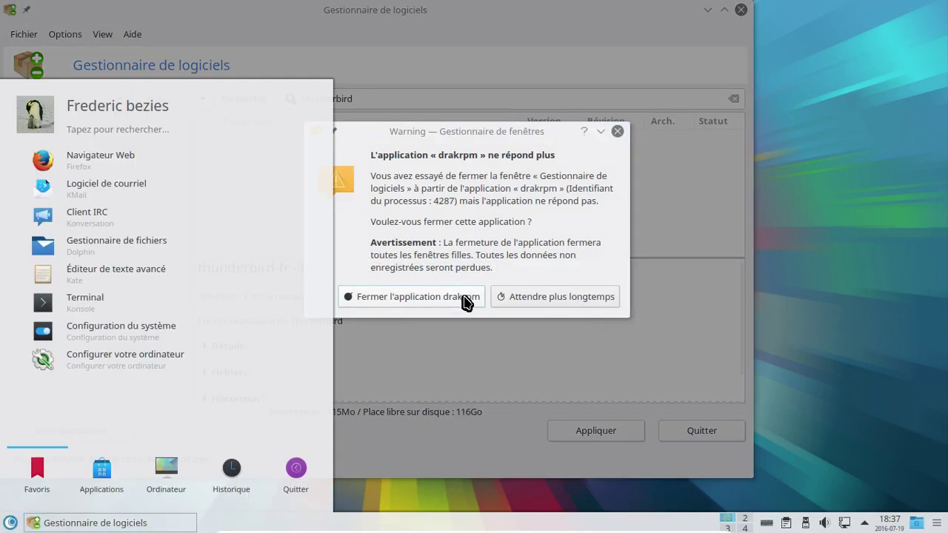
pyautogui.click(465, 298)
# - Search the application launcher for "amarok" and start Amarok, and start the Firefox web browser from the favourites as well
pyautogui.click(11, 523)
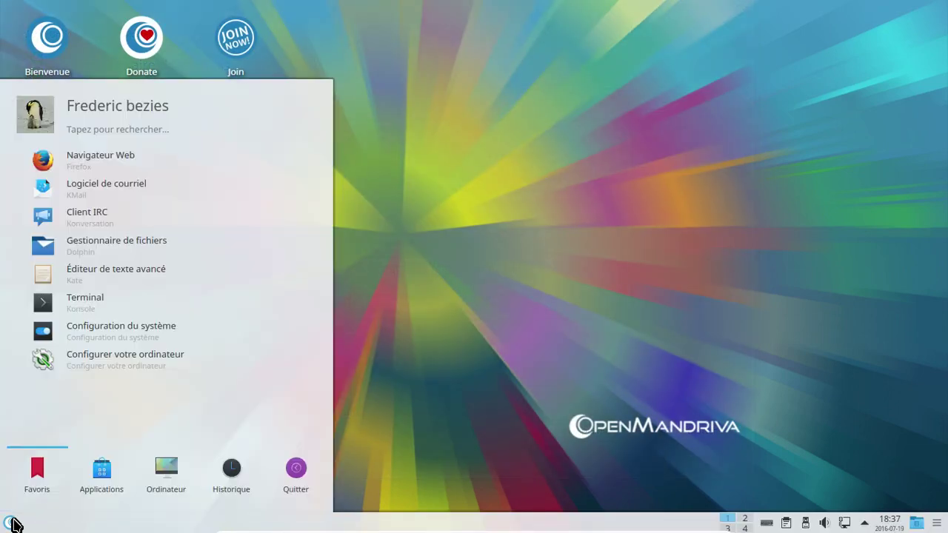
pyautogui.write('amaro')
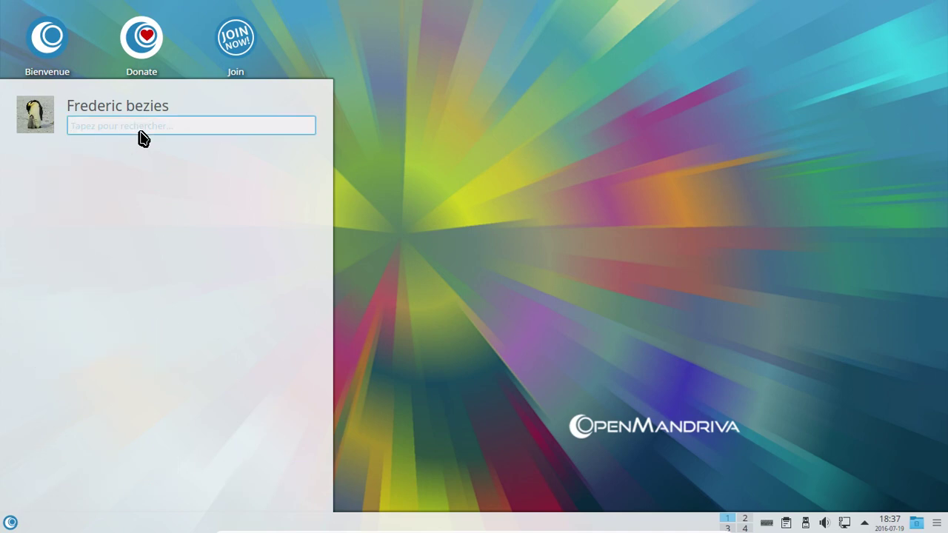
pyautogui.write('k')
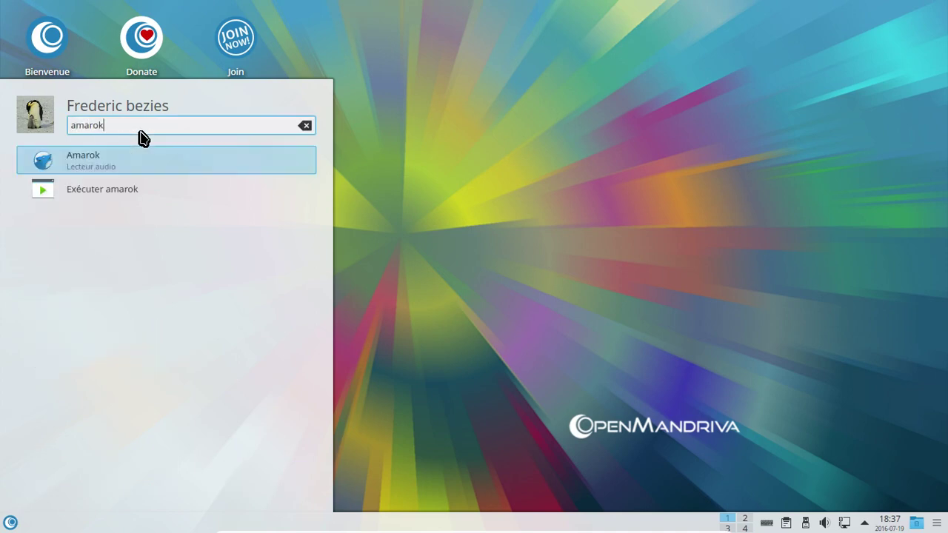
pyautogui.press('Return')
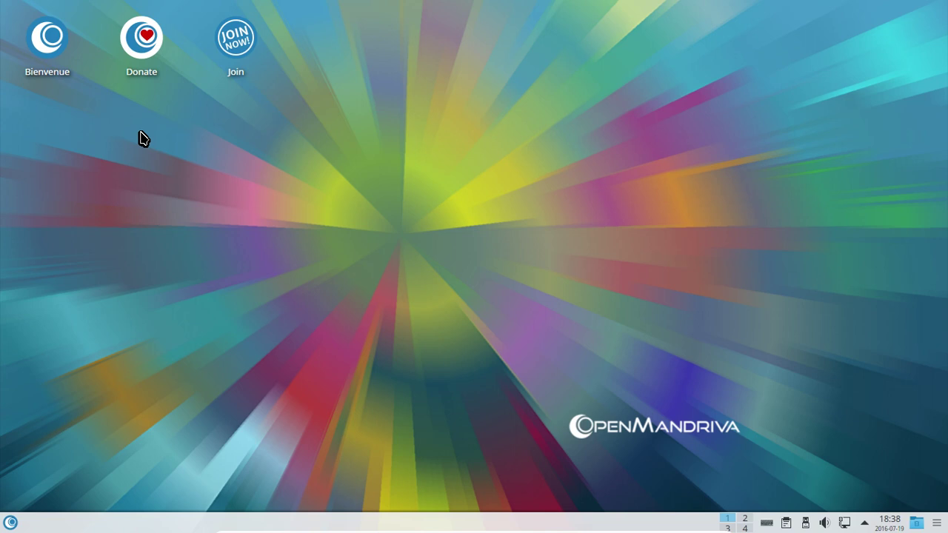
pyautogui.click(9, 523)
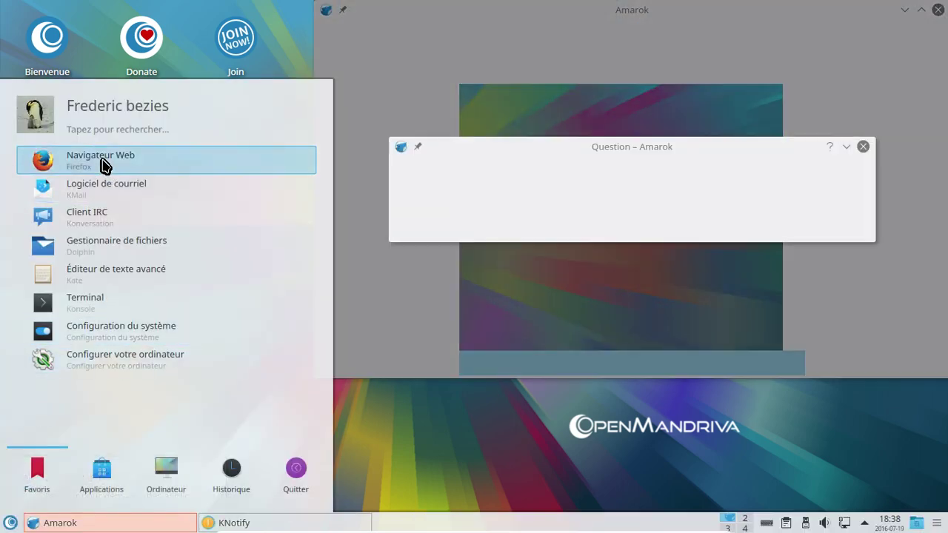
pyautogui.click(102, 164)
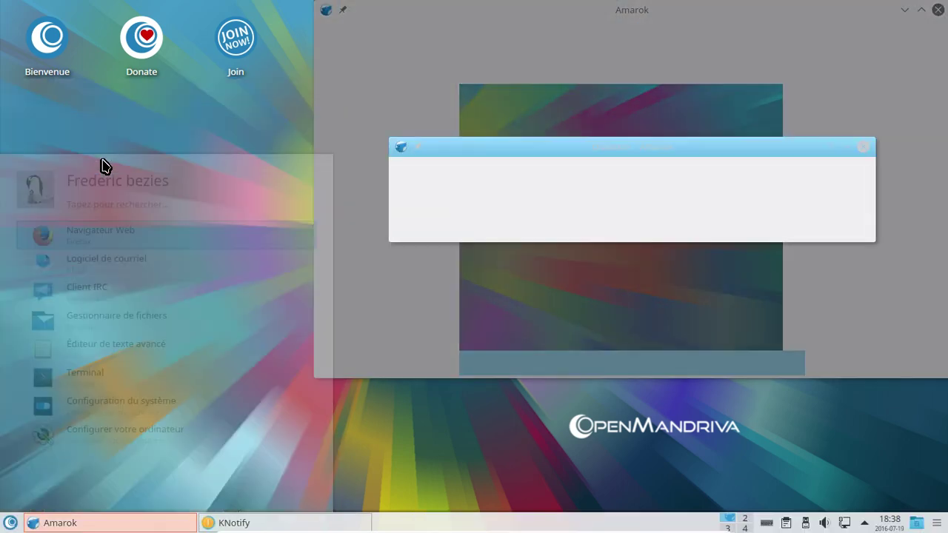
# - Accept the system's Musique folder as Amarok's collection folder
pyautogui.click(864, 148)
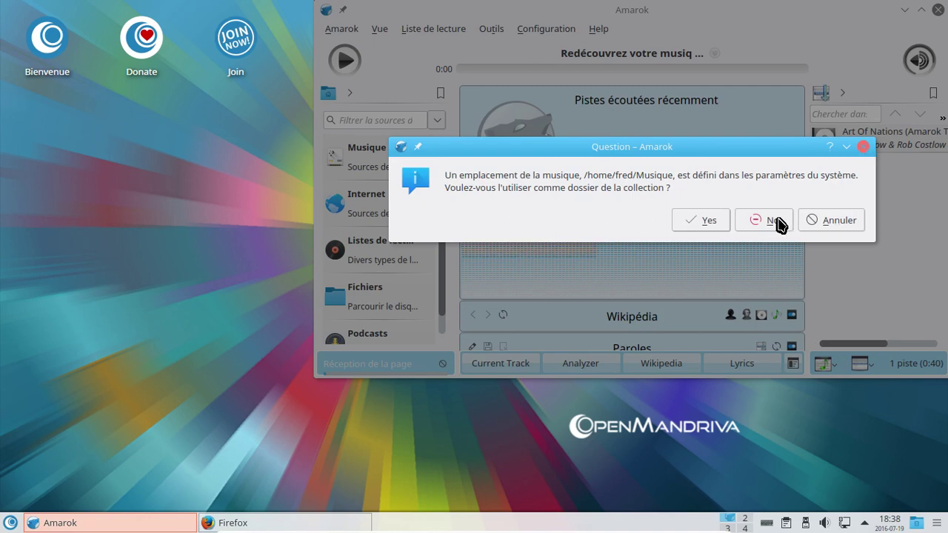
pyautogui.click(707, 224)
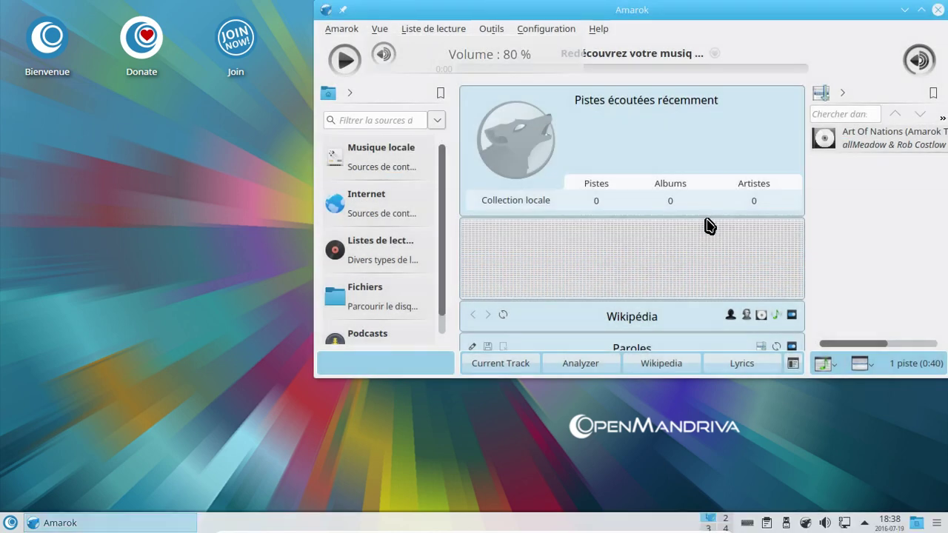
# - Examine Amarok's version information and its lists of authors and contributors
pyautogui.click(602, 34)
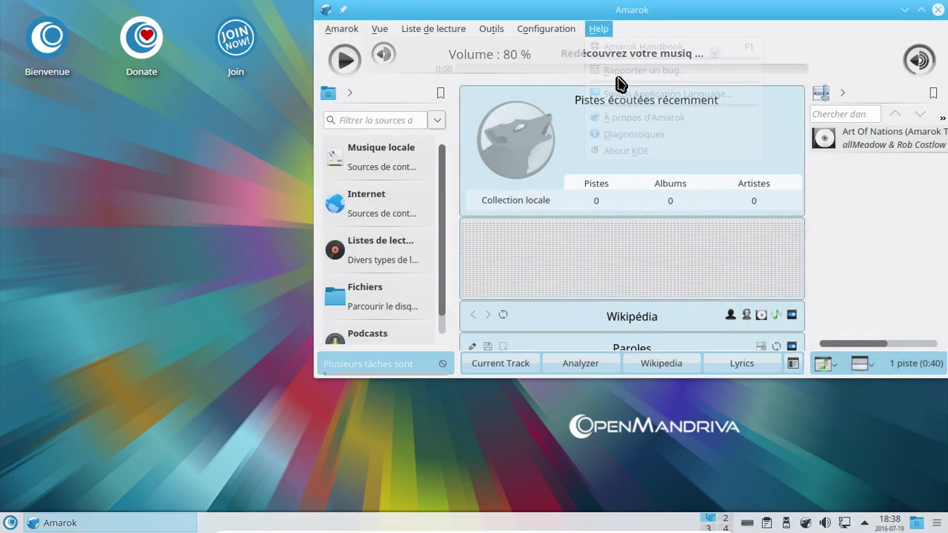
pyautogui.click(604, 34)
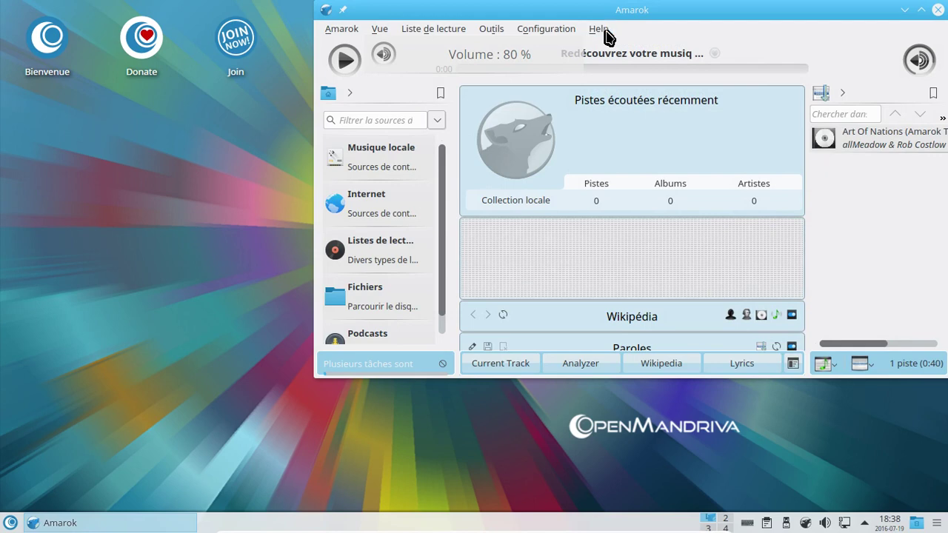
pyautogui.click(601, 34)
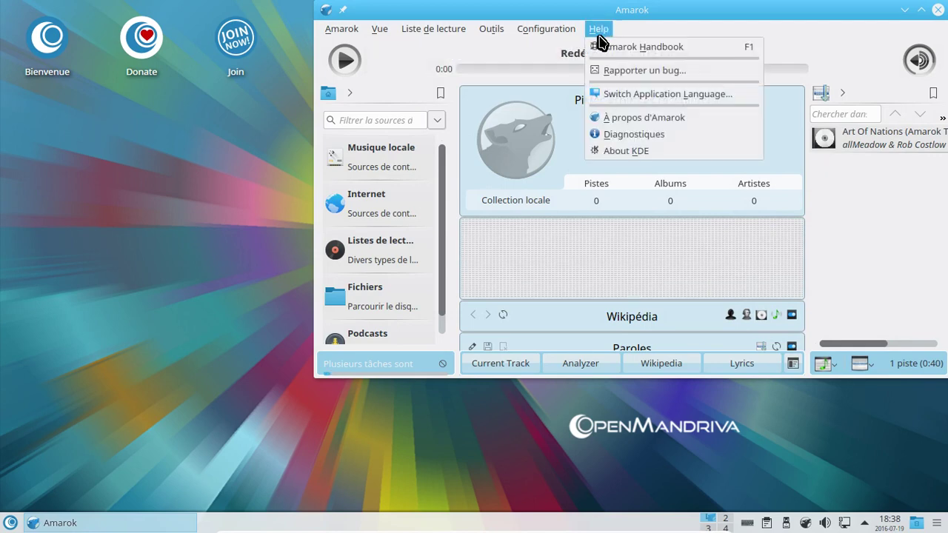
pyautogui.click(629, 120)
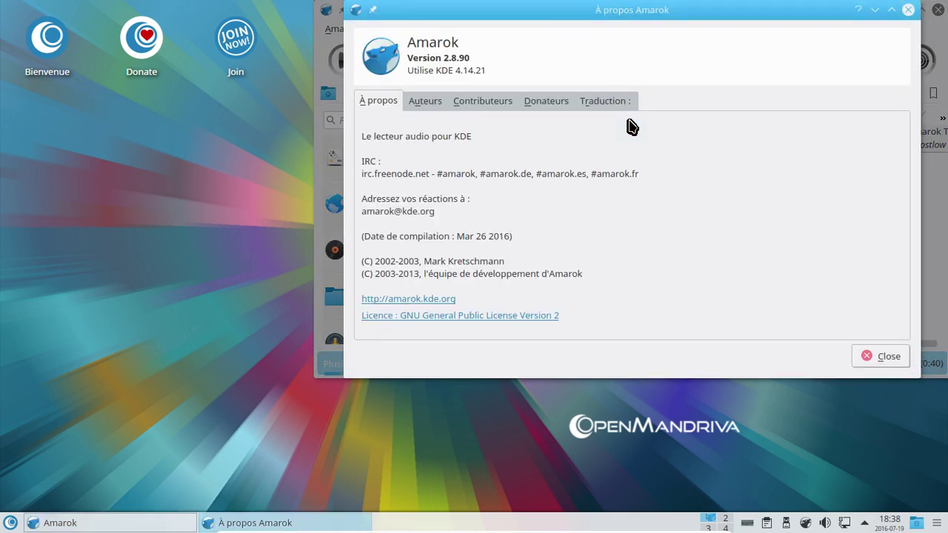
pyautogui.click(443, 102)
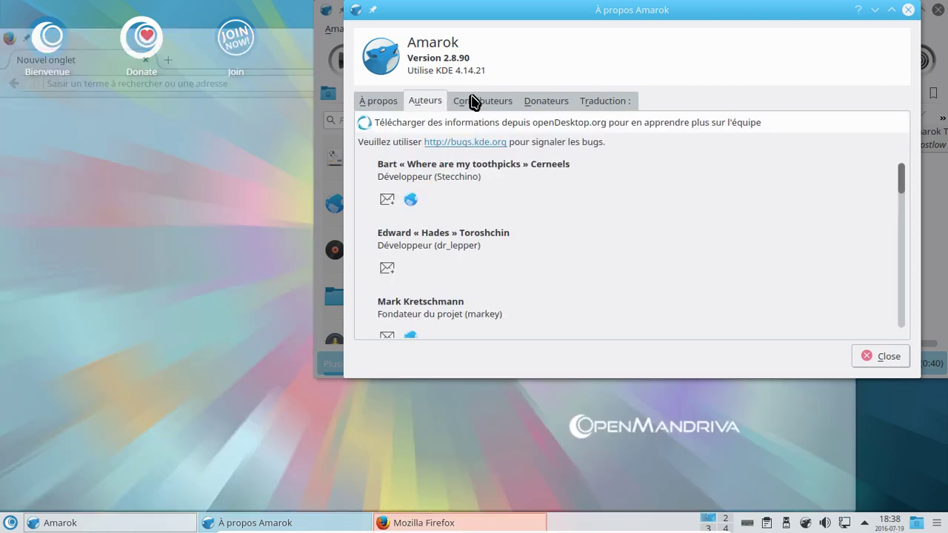
pyautogui.click(478, 101)
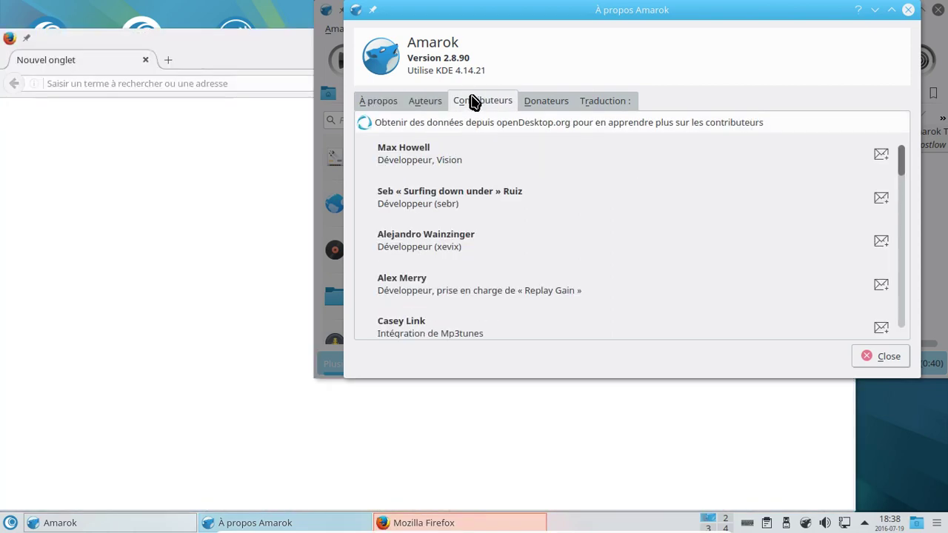
# - Close the Amarok information dialog and the main Amarok window, acknowledging the system tray notice
pyautogui.click(908, 10)
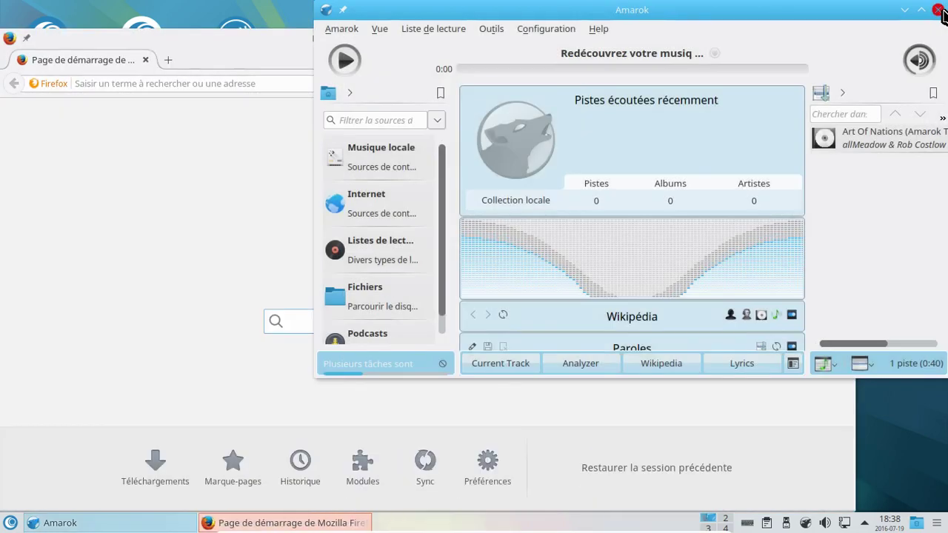
pyautogui.click(938, 11)
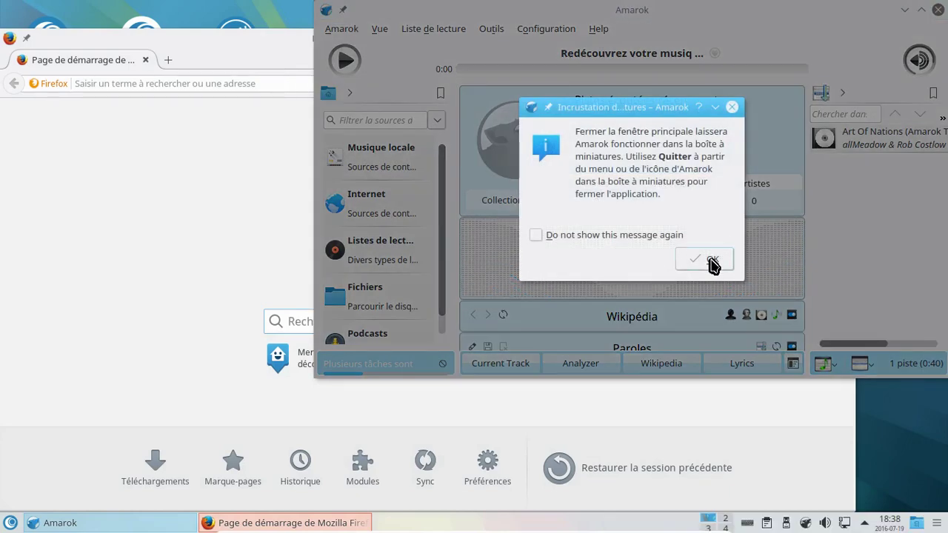
pyautogui.click(714, 259)
# - Load altermusique.org in Firefox and open the page of the album Abstract Buttholes by Analogical Non Available Life
pyautogui.click(286, 83)
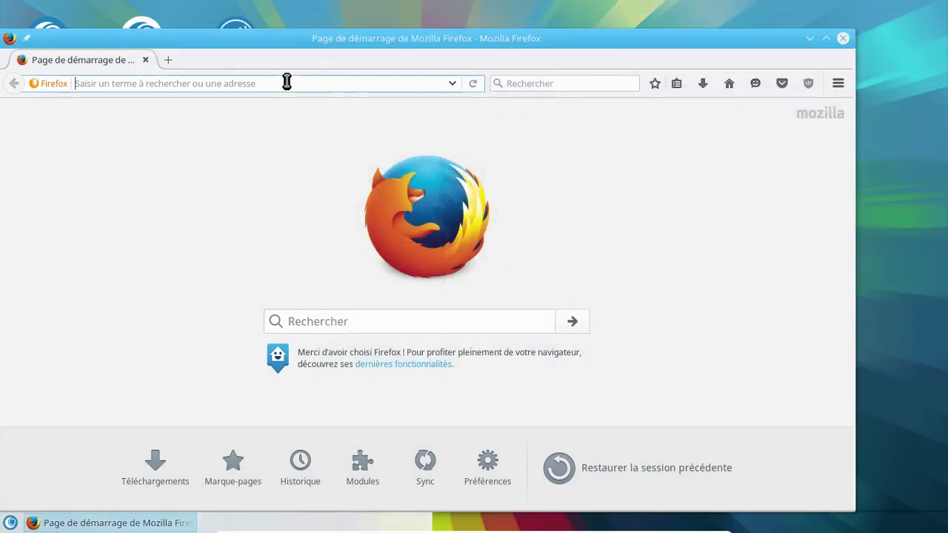
pyautogui.write('alterm')
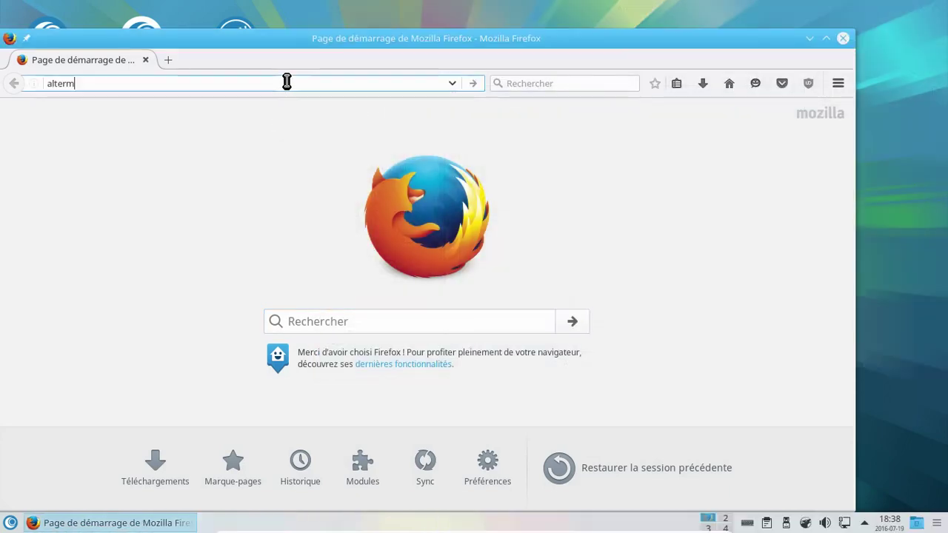
pyautogui.write('usique.org')
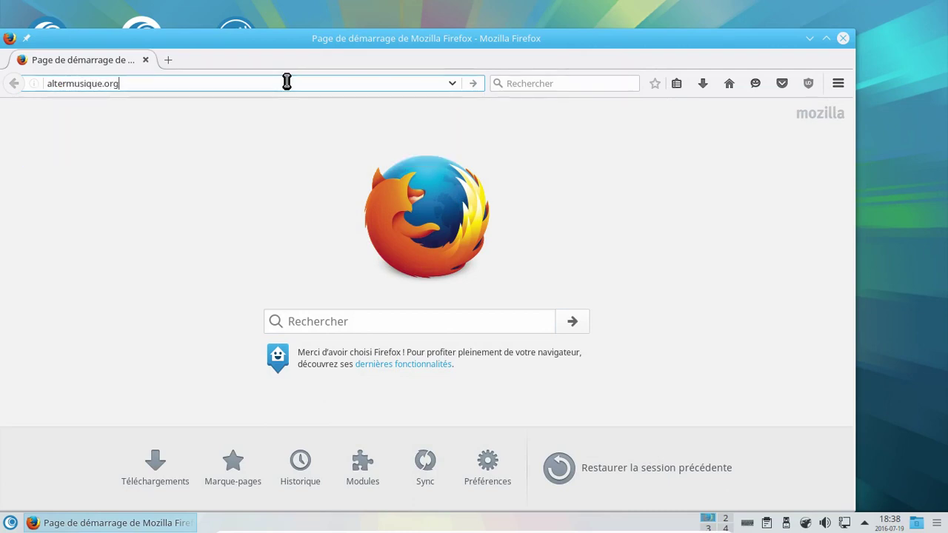
pyautogui.press('Return')
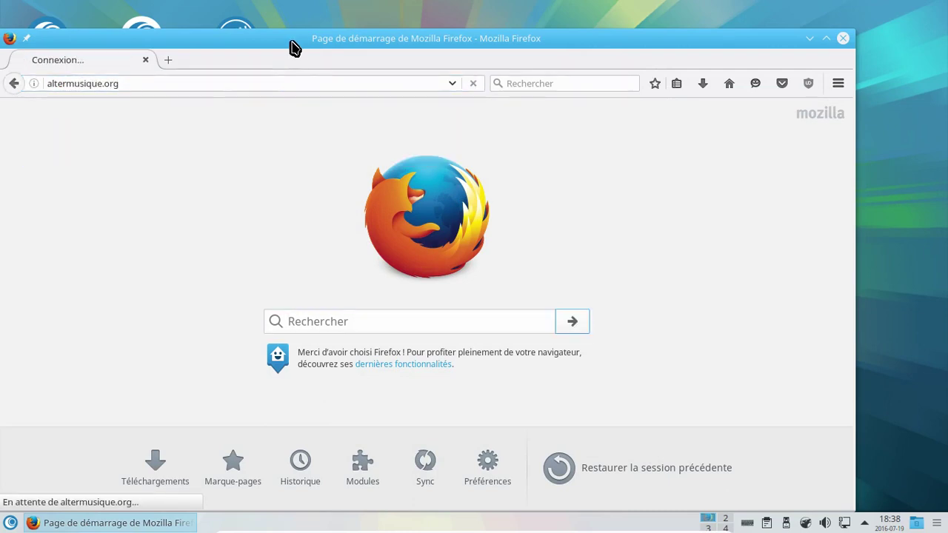
pyautogui.moveTo(290, 40); pyautogui.dragTo(326, 22)
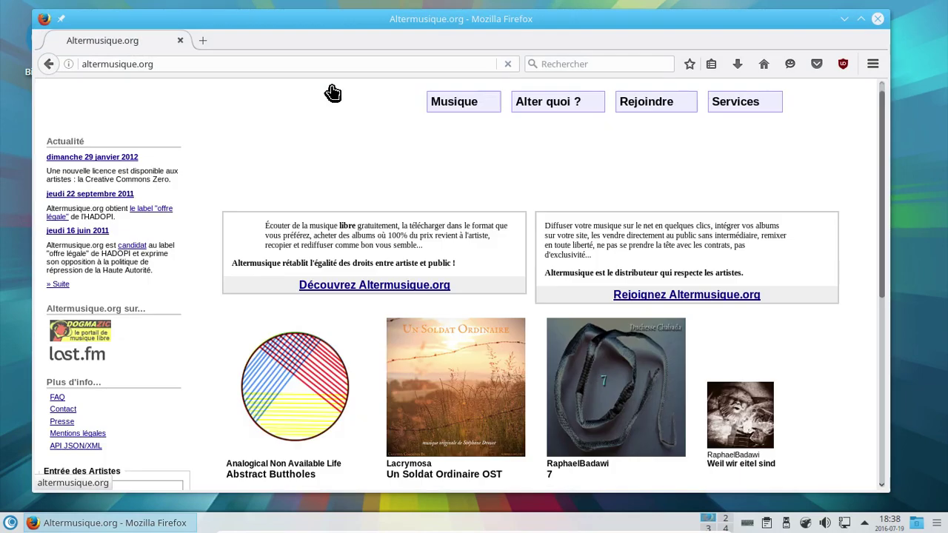
pyautogui.scroll(-5, 452, 195)
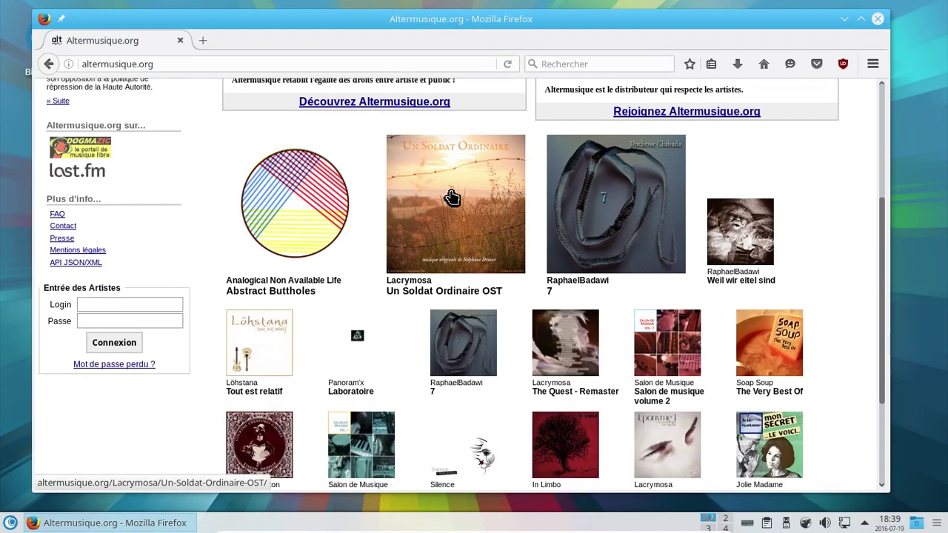
pyautogui.click(317, 219)
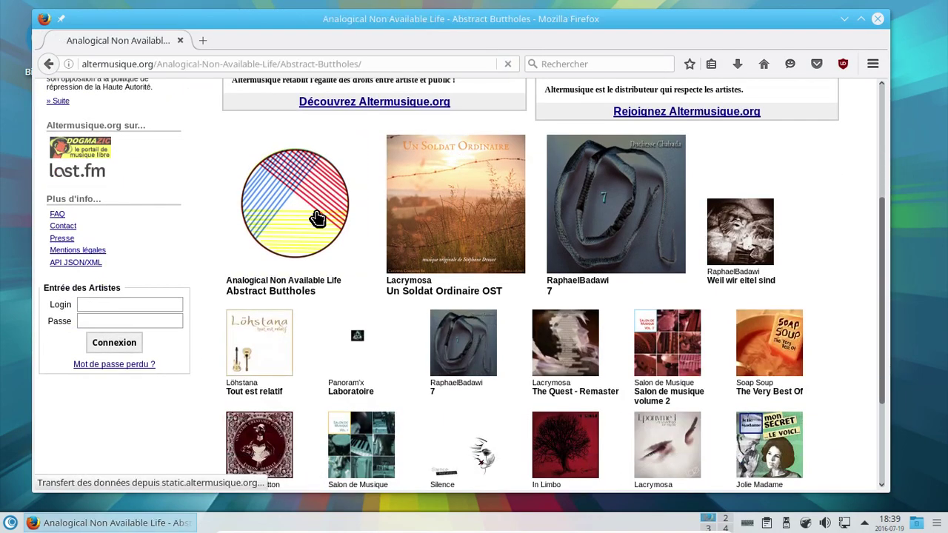
# - Download the full album as 192kbps MP3, saving the zip file and always applying this action to that file type
pyautogui.scroll(-3, 317, 219)
pyautogui.scroll(2, 317, 219)
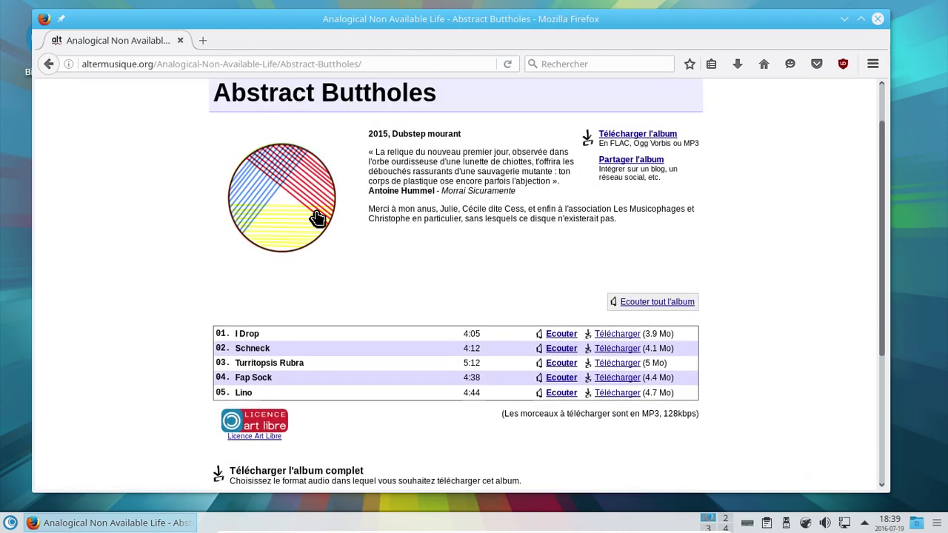
pyautogui.scroll(-5, 317, 218)
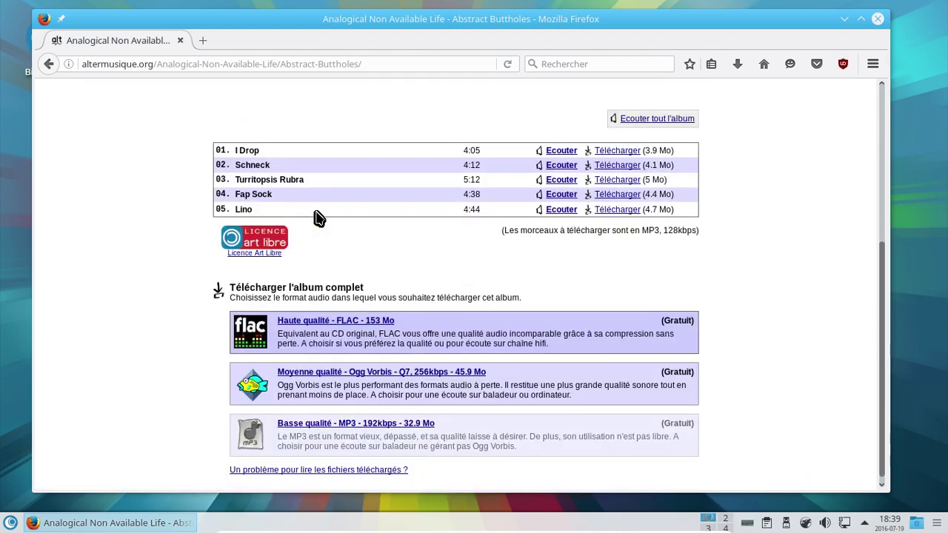
pyautogui.click(377, 428)
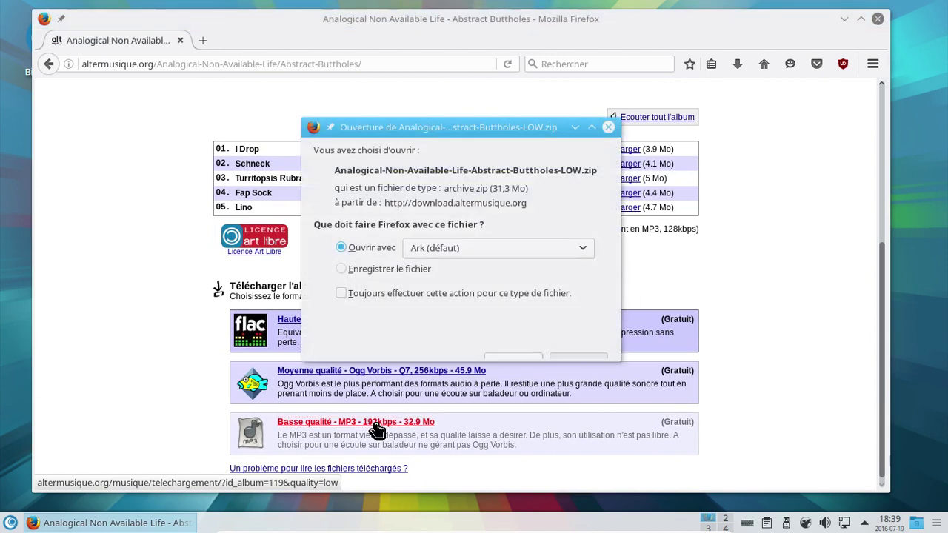
pyautogui.click(398, 269)
pyautogui.click(384, 294)
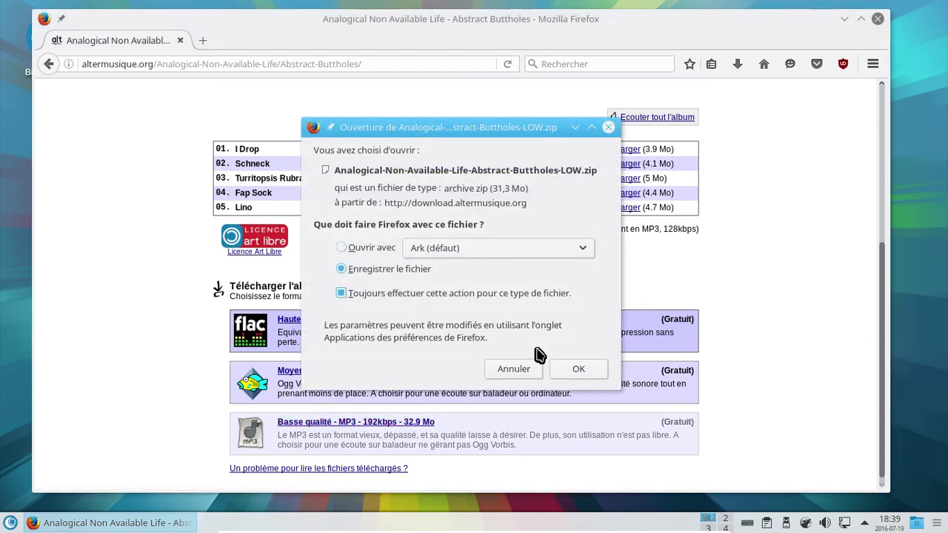
pyautogui.click(569, 371)
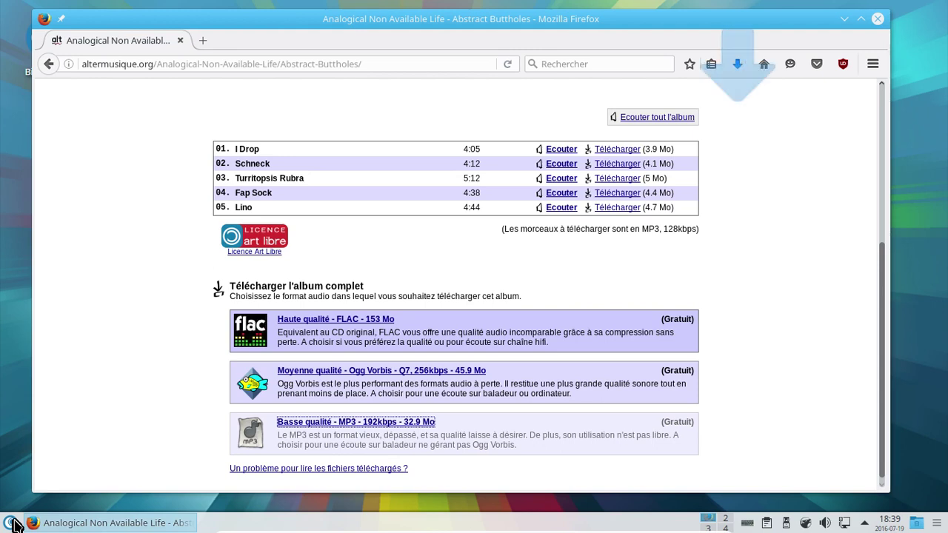
# - Search the application launcher for "audio", start the Clementine music player and close the Firefox window
pyautogui.click(13, 524)
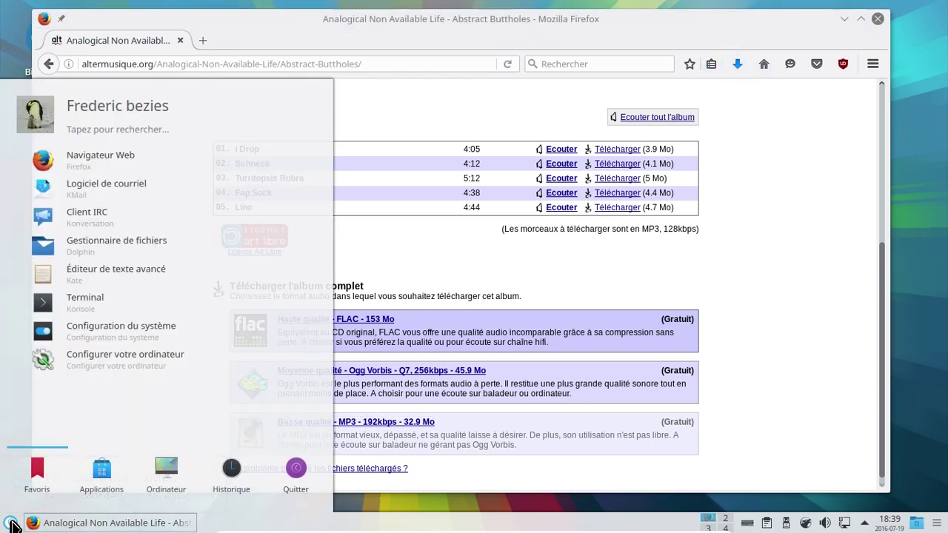
pyautogui.click(94, 132)
pyautogui.write('audio')
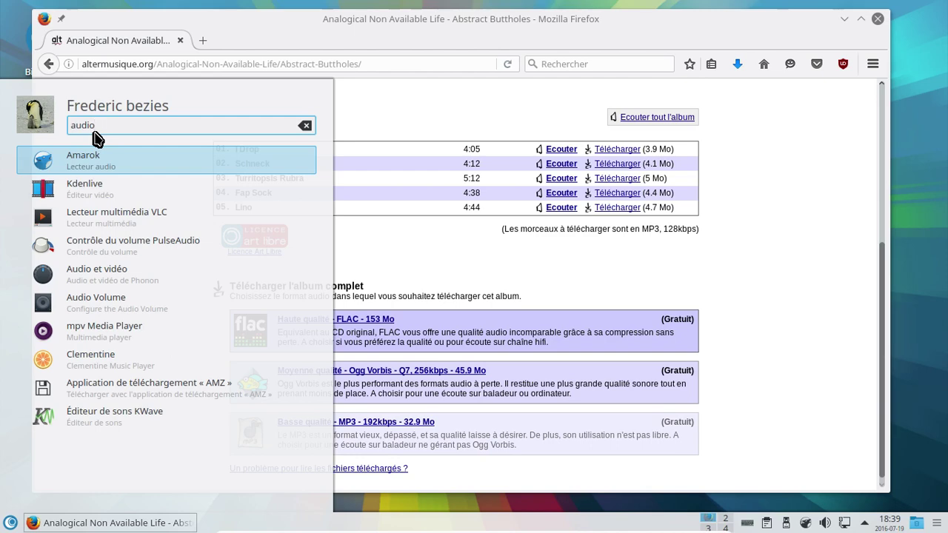
pyautogui.click(127, 363)
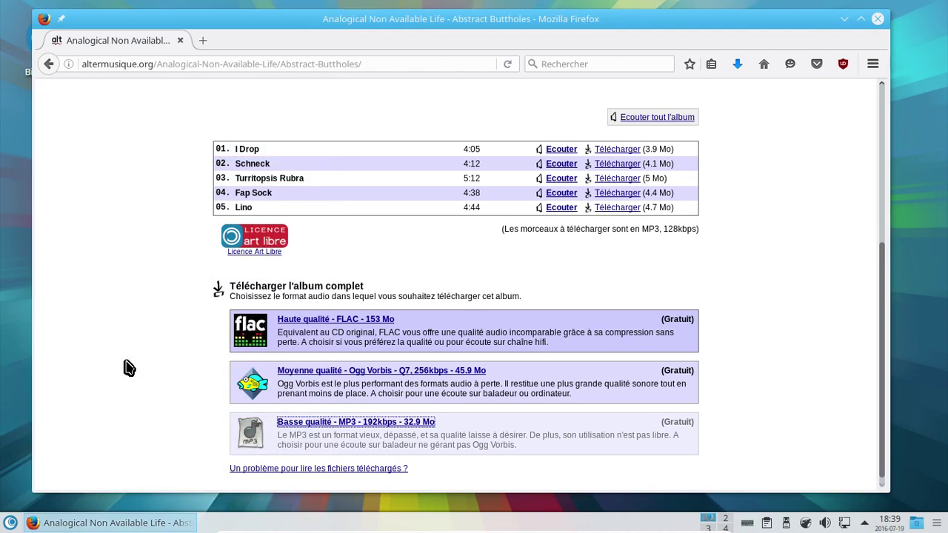
pyautogui.click(878, 20)
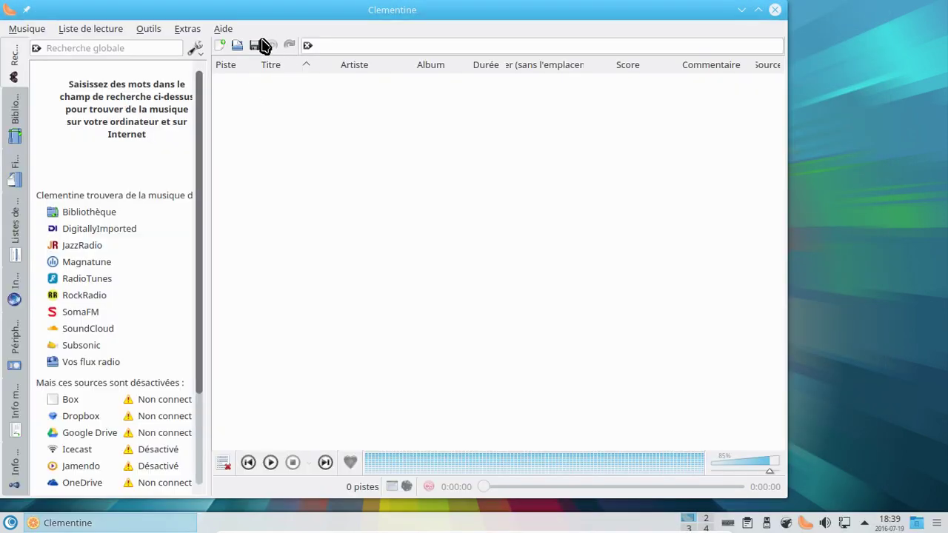
# - Examine the version information of Clementine and of the Qt toolkit it uses
pyautogui.click(224, 29)
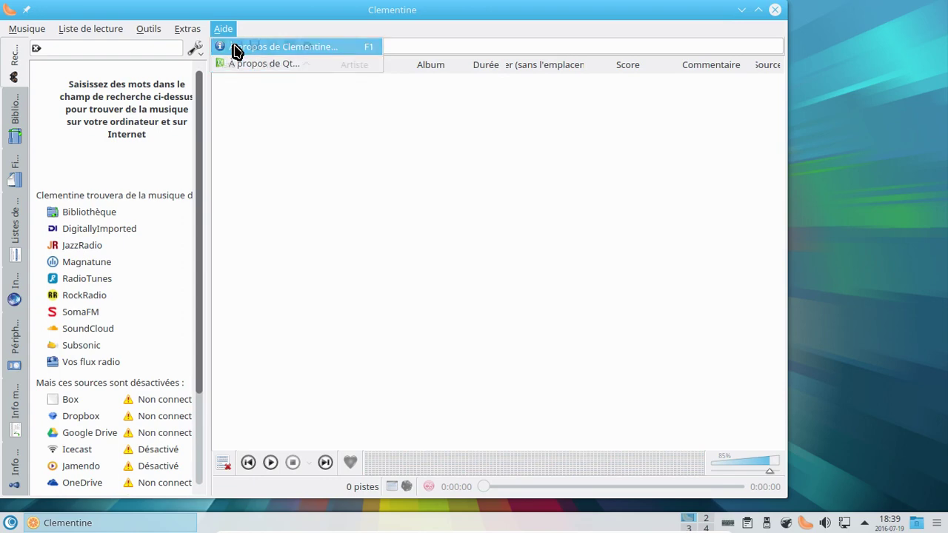
pyautogui.click(237, 47)
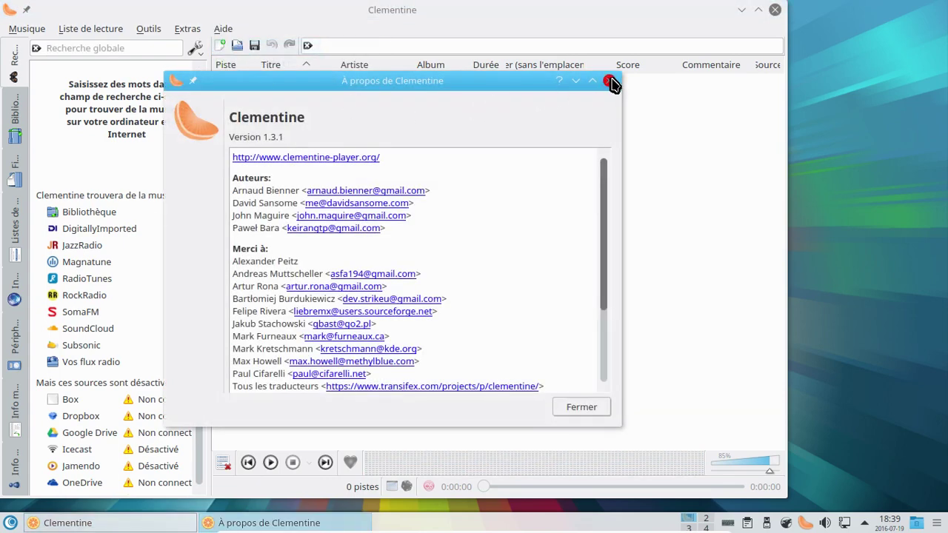
pyautogui.click(609, 80)
pyautogui.click(230, 29)
pyautogui.click(245, 64)
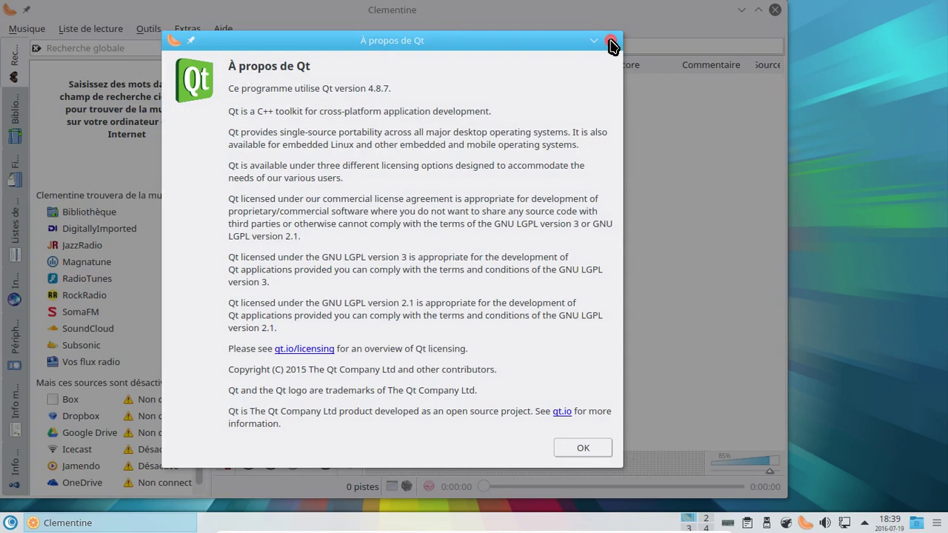
# - Close the Qt information and Clementine windows and open the Dolphin file manager
pyautogui.click(612, 42)
pyautogui.click(775, 10)
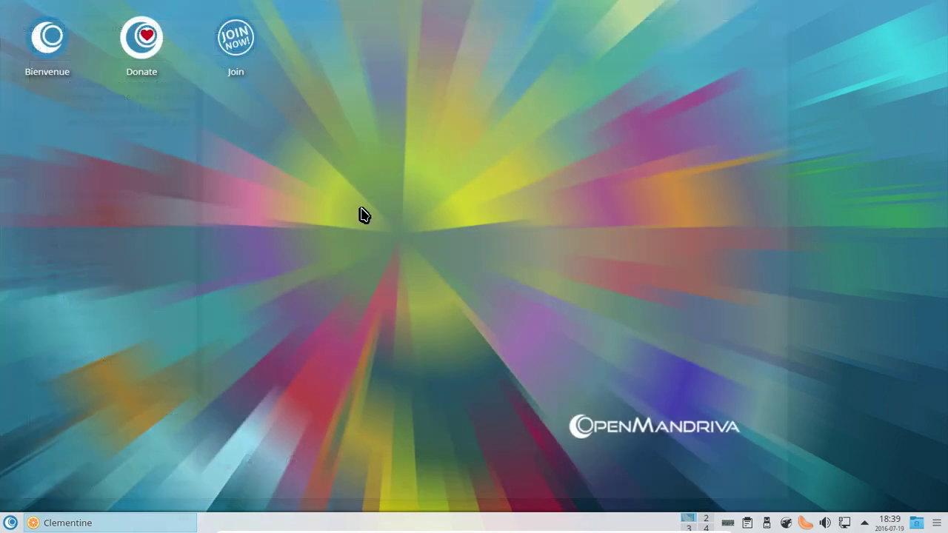
pyautogui.click(10, 523)
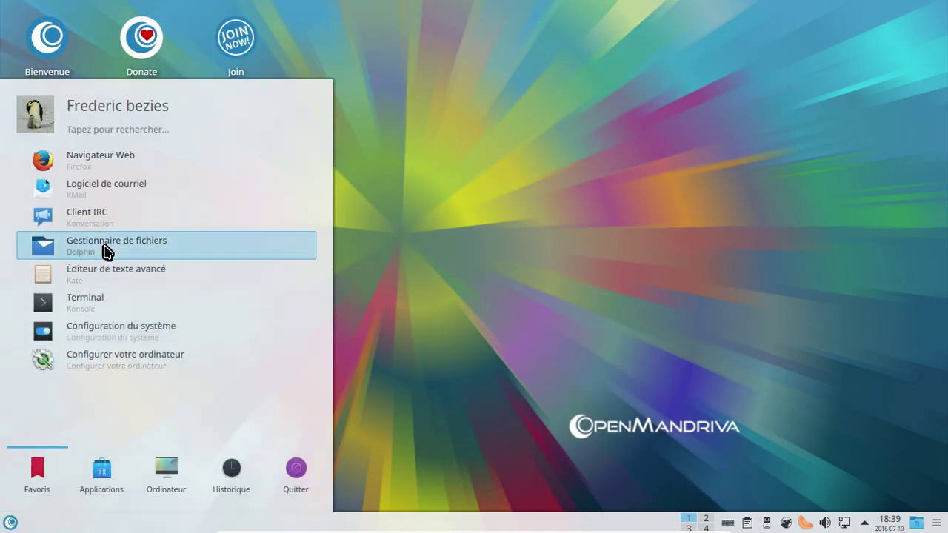
pyautogui.click(105, 252)
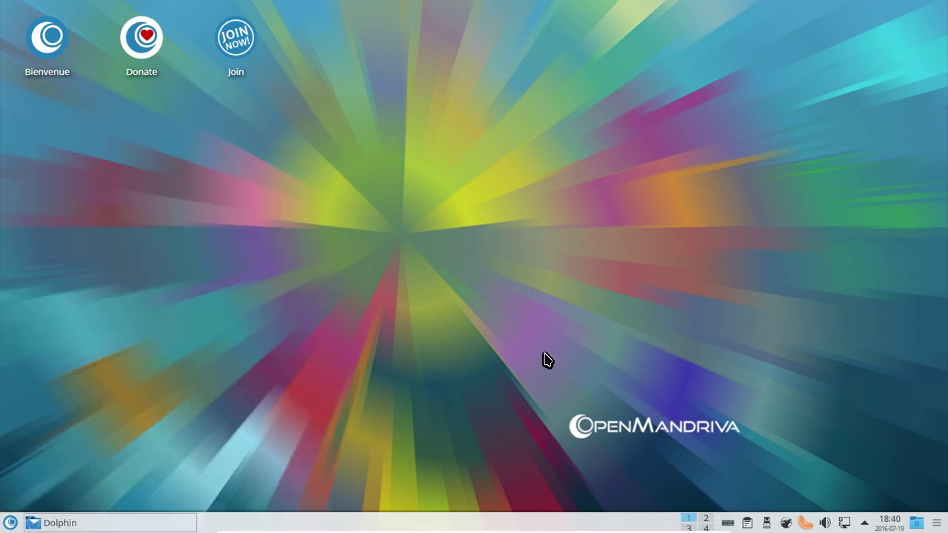
# - Quit Amarok from the system tray and confirm quitting
pyautogui.rightClick(787, 523)
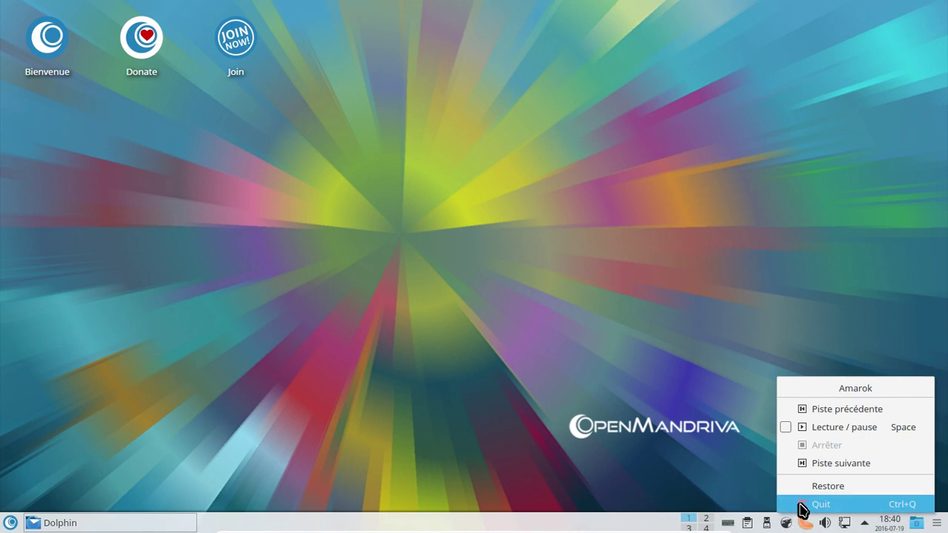
pyautogui.click(804, 507)
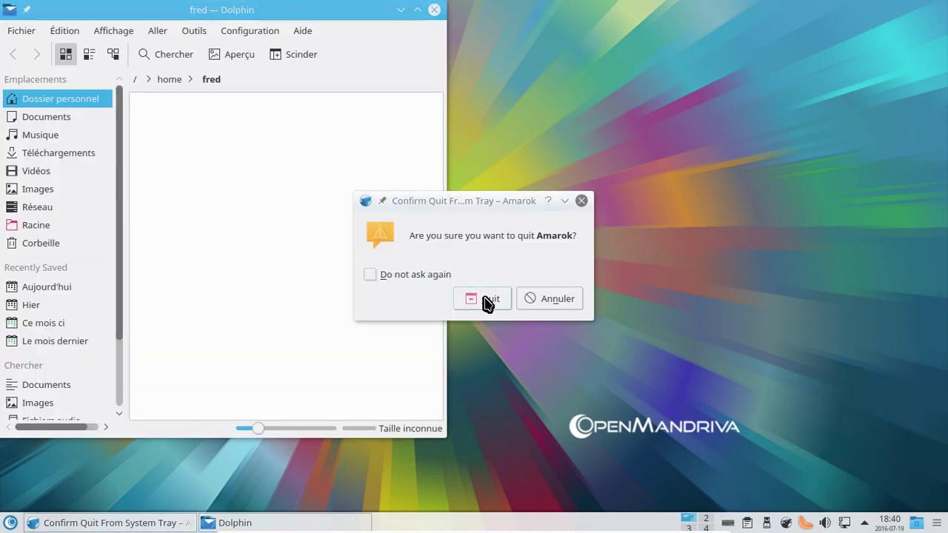
pyautogui.click(485, 304)
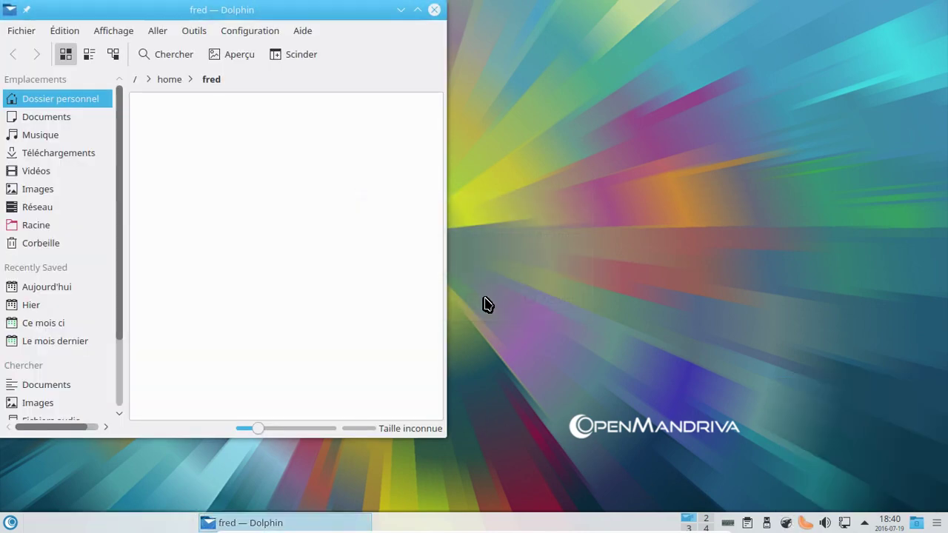
# - Extract the downloaded Abstract Buttholes zip archive directly into the Téléchargements folder and dismiss the extraction notification
pyautogui.click(41, 155)
pyautogui.rightClick(171, 161)
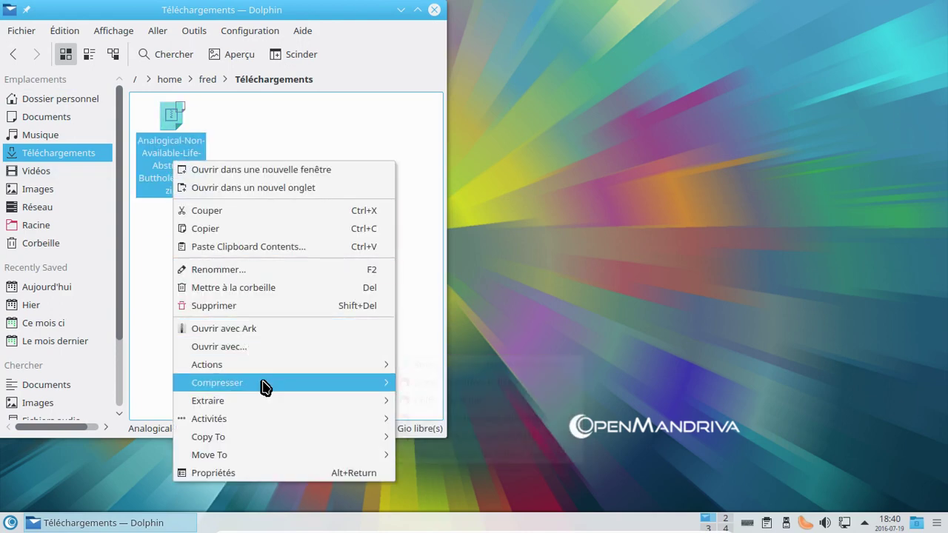
pyautogui.moveTo(269, 401)
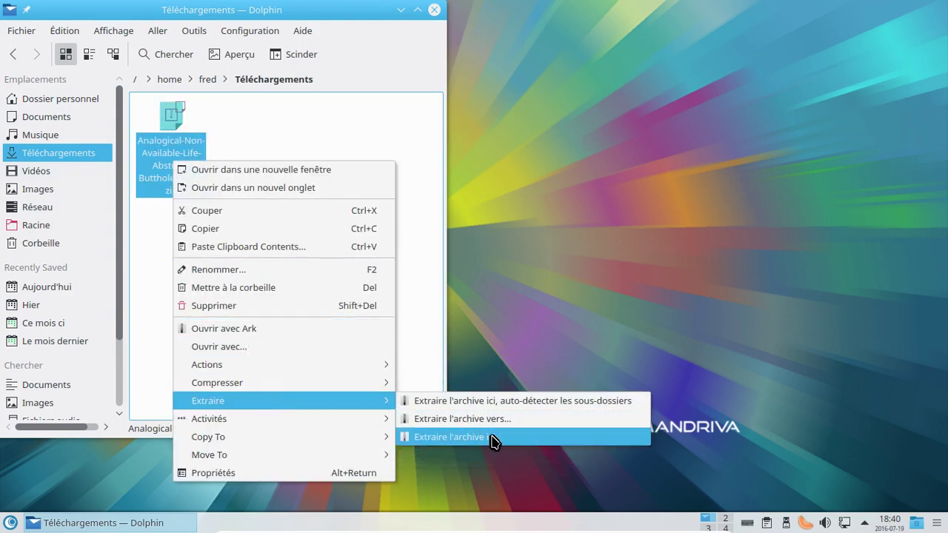
pyautogui.click(489, 438)
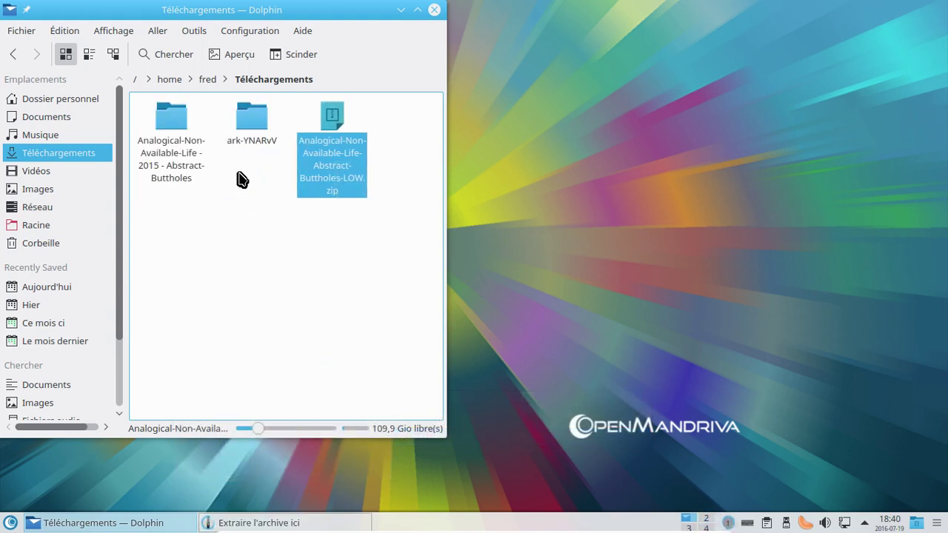
pyautogui.click(222, 262)
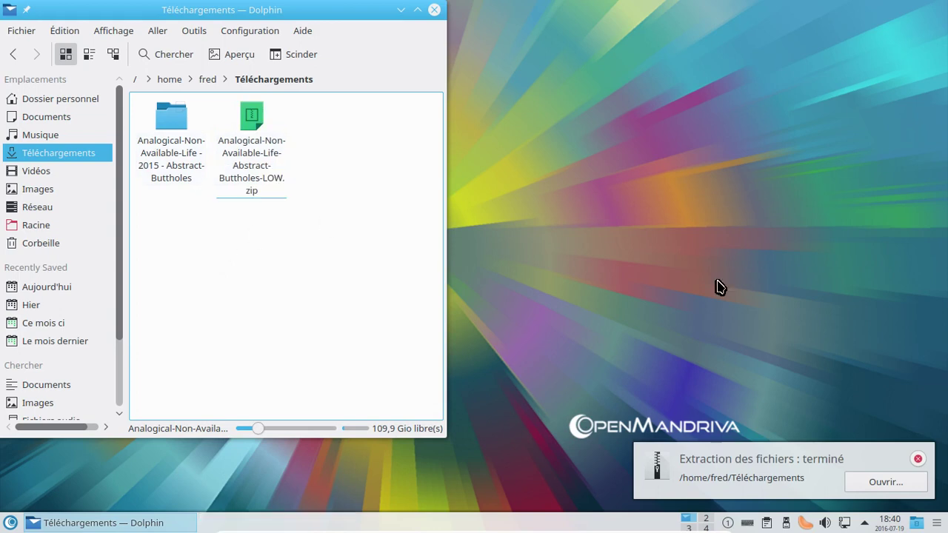
pyautogui.click(915, 459)
# - Move the extracted Abstract-Buttholes album folder from Téléchargements to Musique and close Dolphin
pyautogui.click(174, 152)
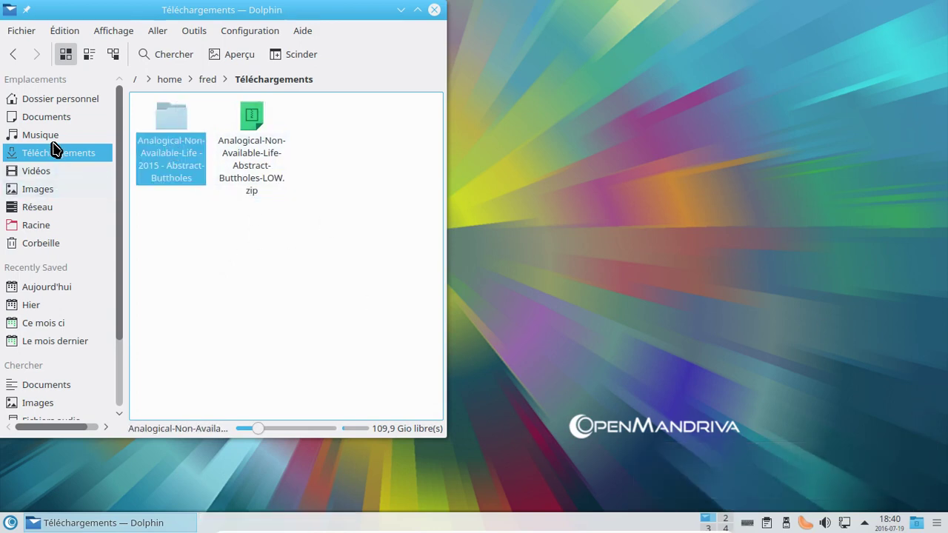
pyautogui.click(52, 139)
pyautogui.rightClick(200, 146)
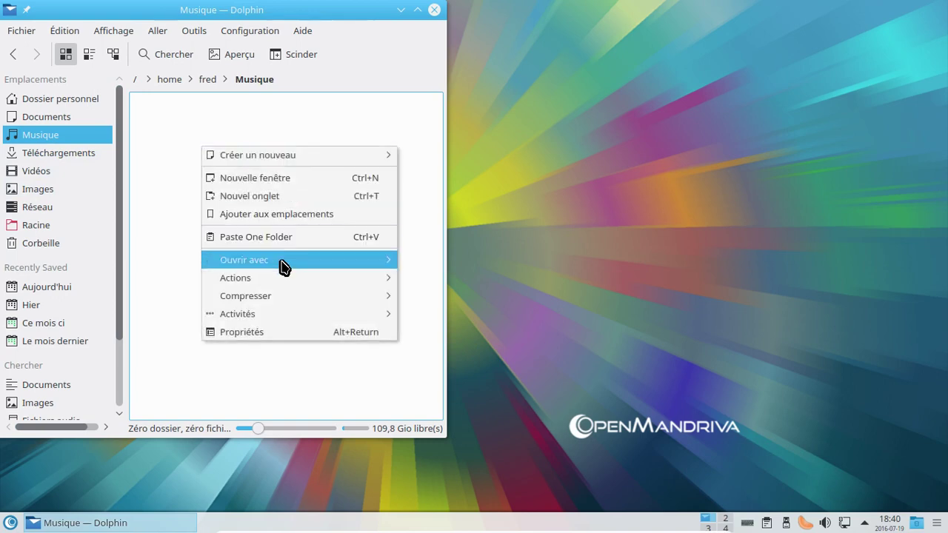
pyautogui.click(276, 239)
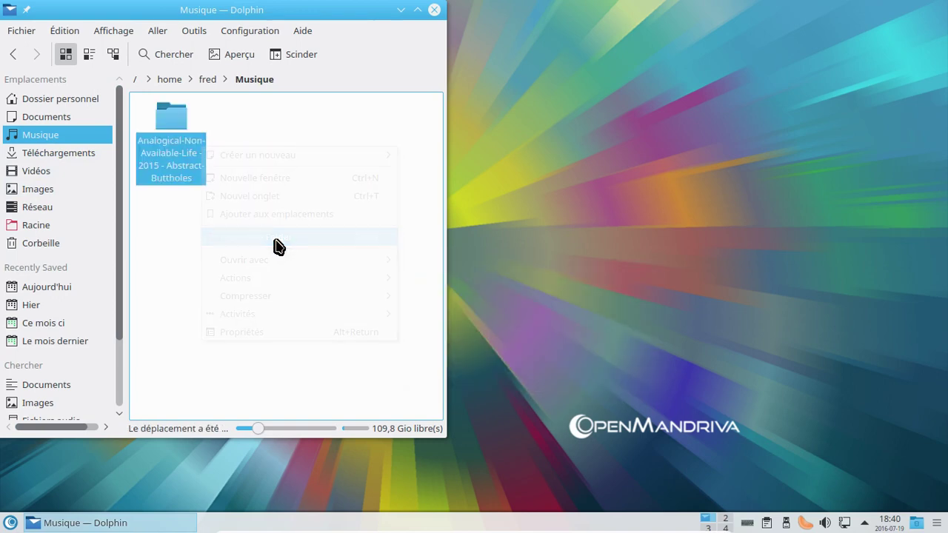
pyautogui.click(434, 10)
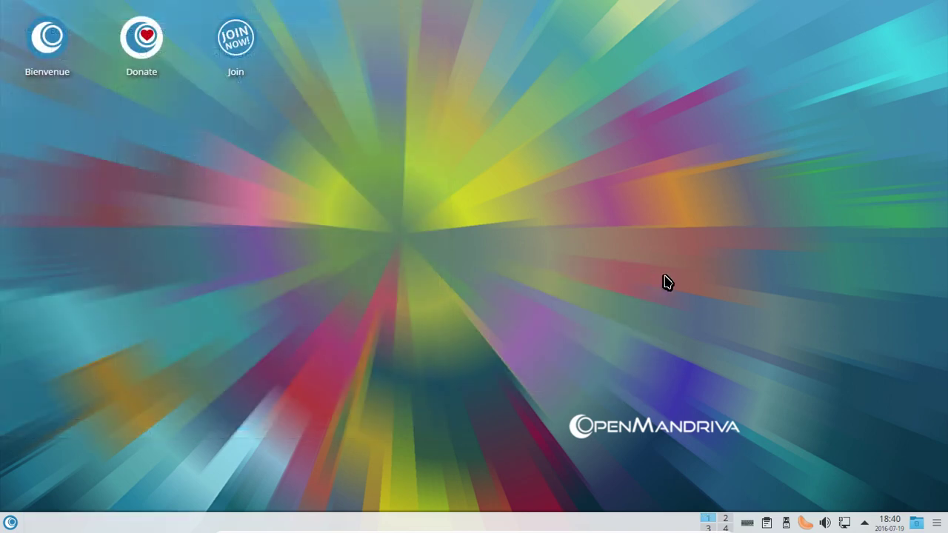
# - Restore Clementine and add the /home/fred/Musique folder to its music library, applying the preferences
pyautogui.click(806, 524)
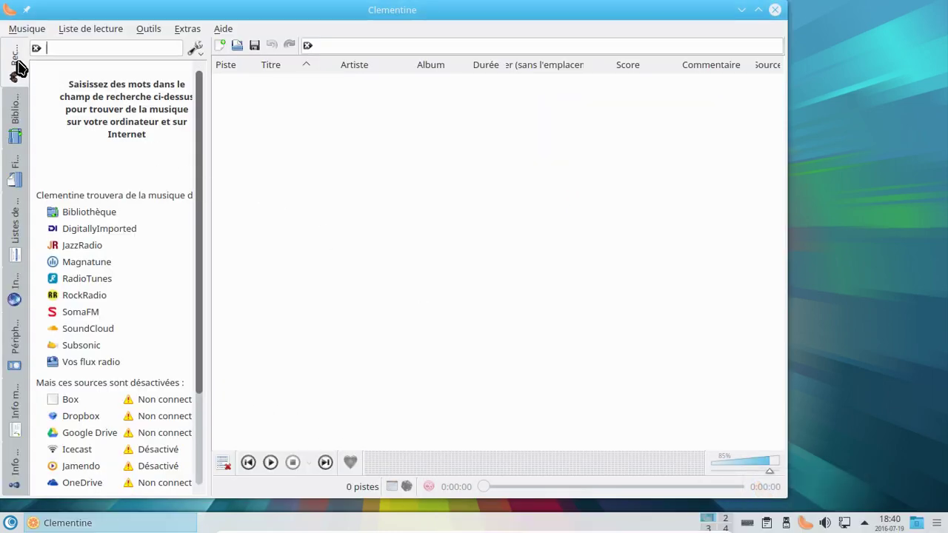
pyautogui.click(15, 137)
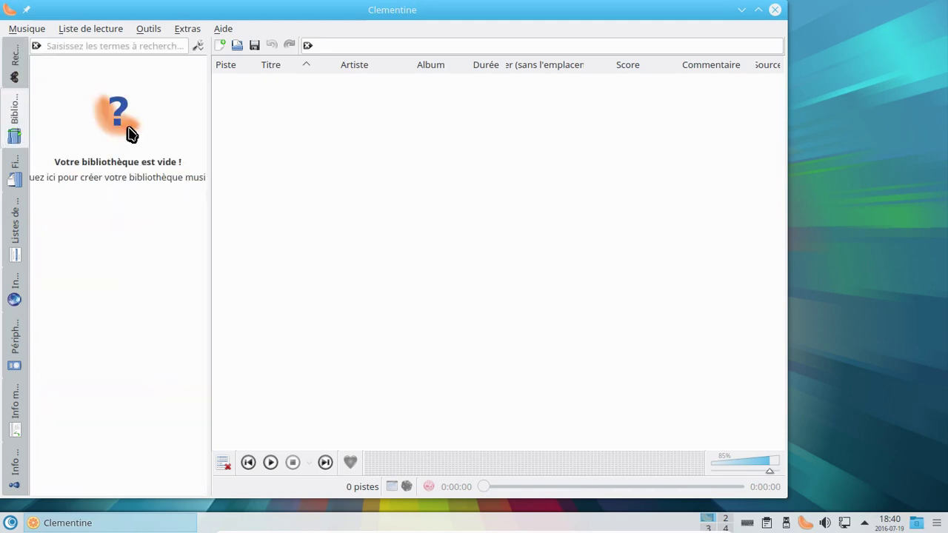
pyautogui.click(128, 132)
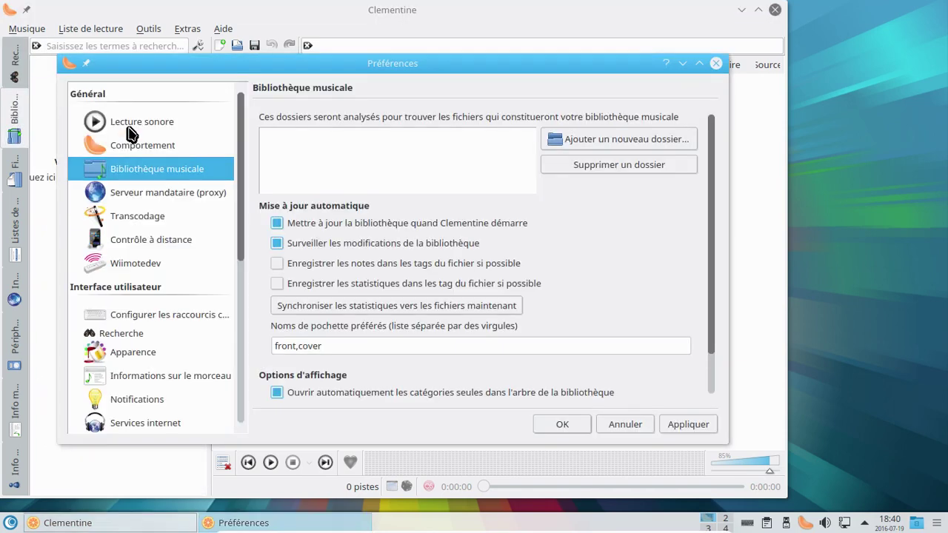
pyautogui.click(606, 145)
pyautogui.click(324, 190)
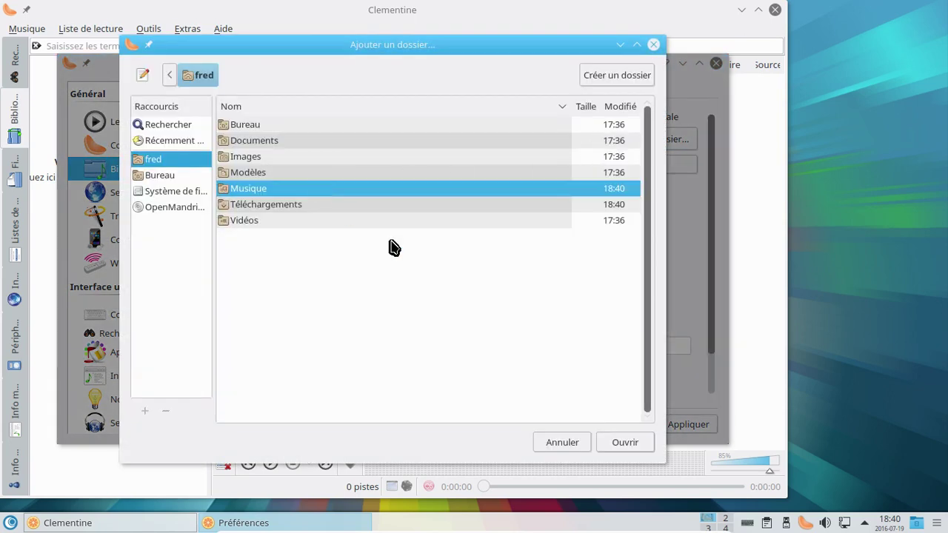
pyautogui.click(628, 441)
pyautogui.click(686, 430)
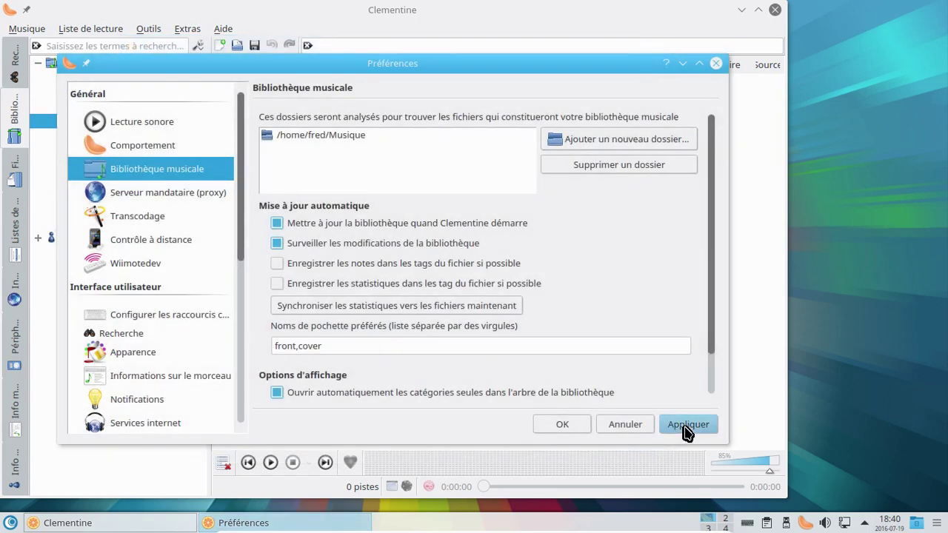
pyautogui.click(563, 428)
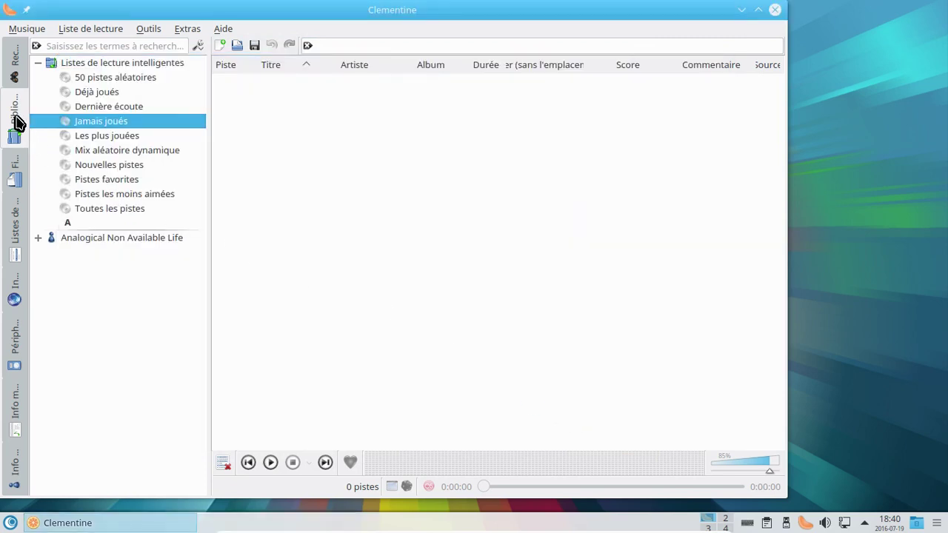
# - Play the track I Drop by Analogical Non Available Life from the Clementine library and skip ahead to about 0:58
pyautogui.click(16, 185)
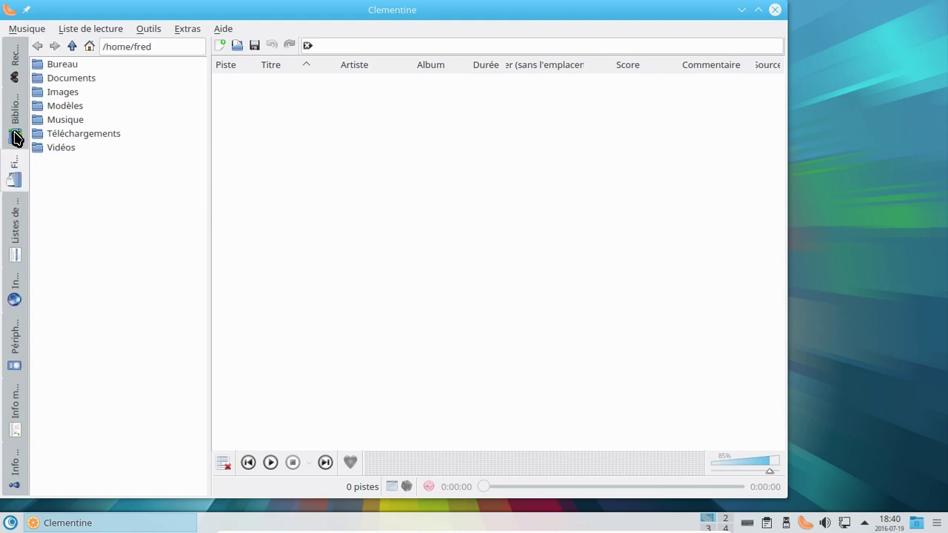
pyautogui.click(15, 139)
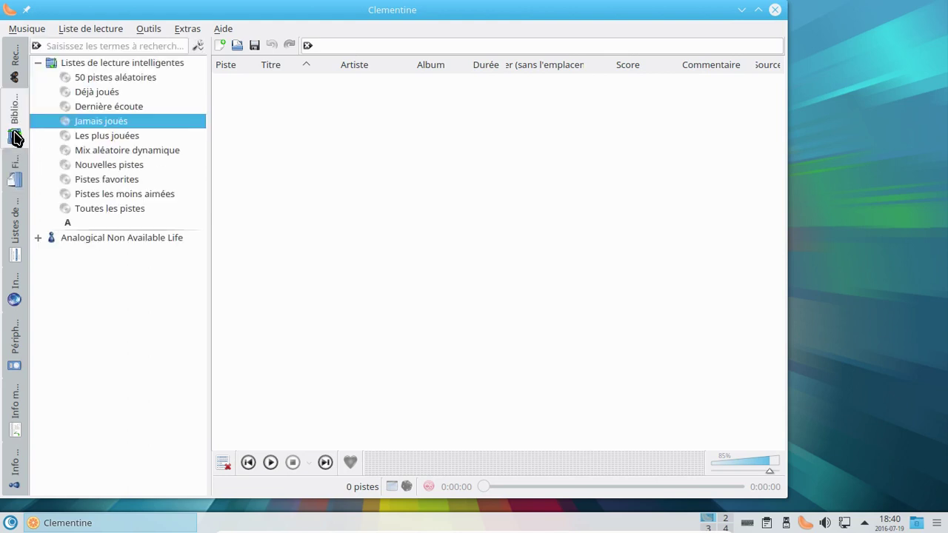
pyautogui.click(38, 238)
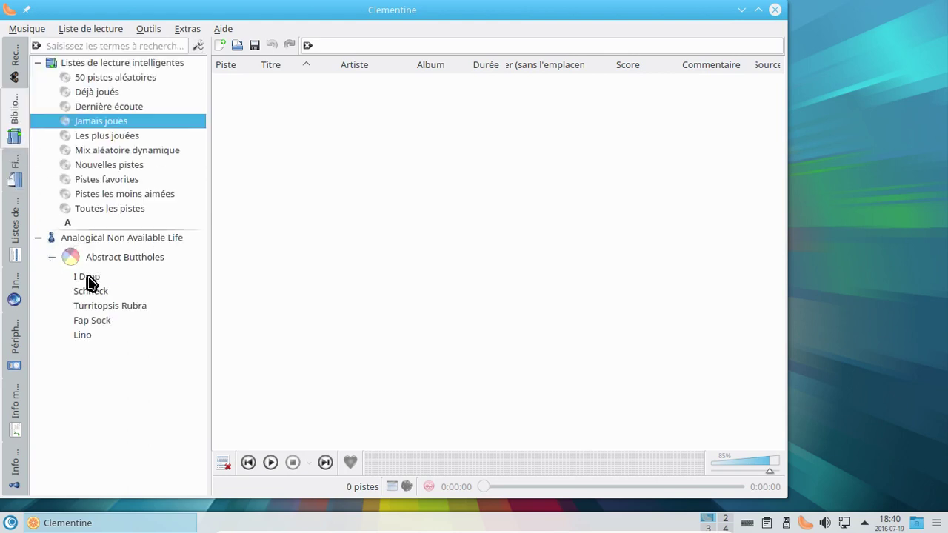
pyautogui.doubleClick(87, 278)
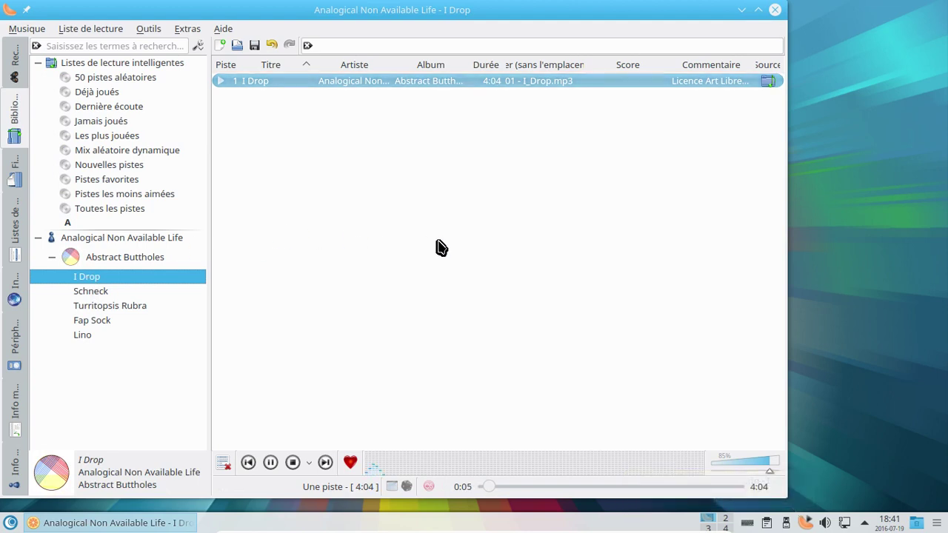
pyautogui.click(541, 489)
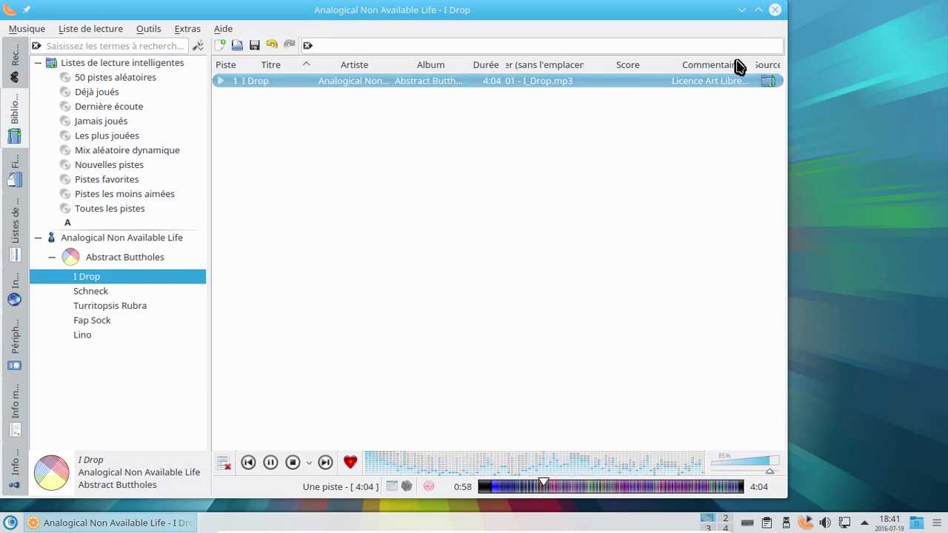
# - Close the Clementine window and quit the player completely from the system tray
pyautogui.click(779, 10)
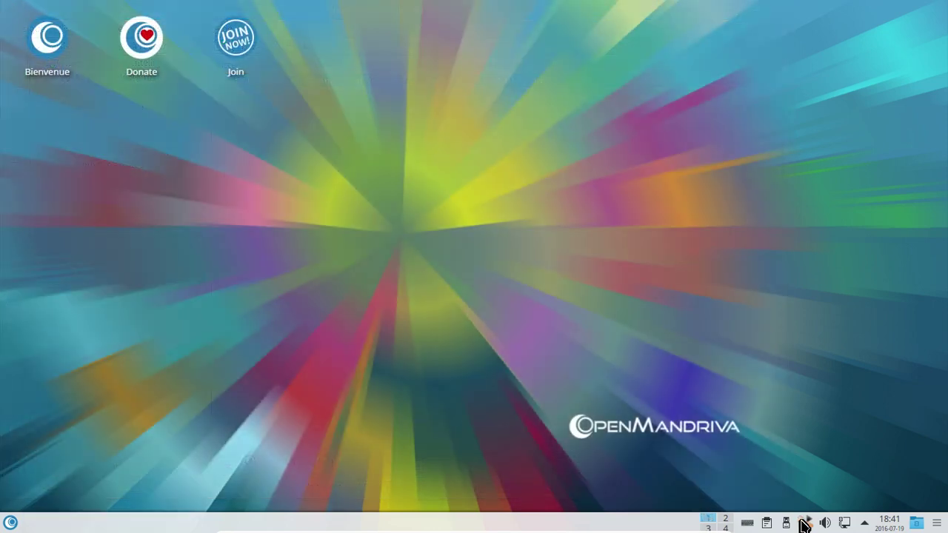
pyautogui.rightClick(806, 524)
pyautogui.click(788, 523)
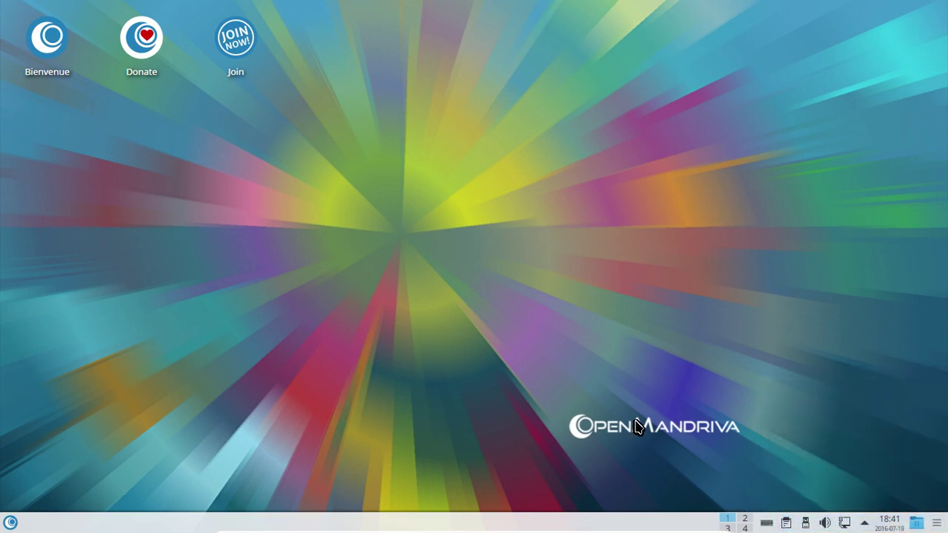
# - Start Firefox from the launcher favourites and load youtube.com
pyautogui.click(4, 524)
pyautogui.click(126, 157)
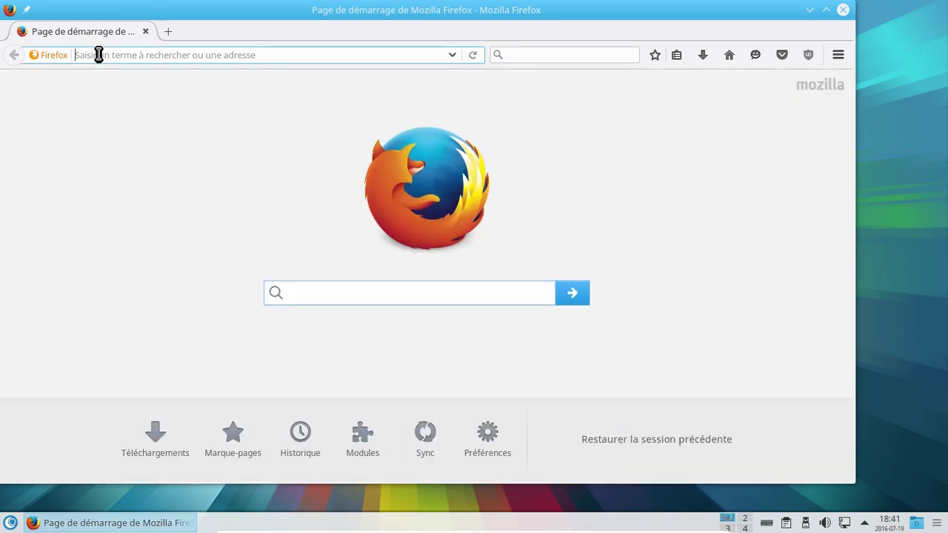
pyautogui.click(98, 54)
pyautogui.write('youtube.co')
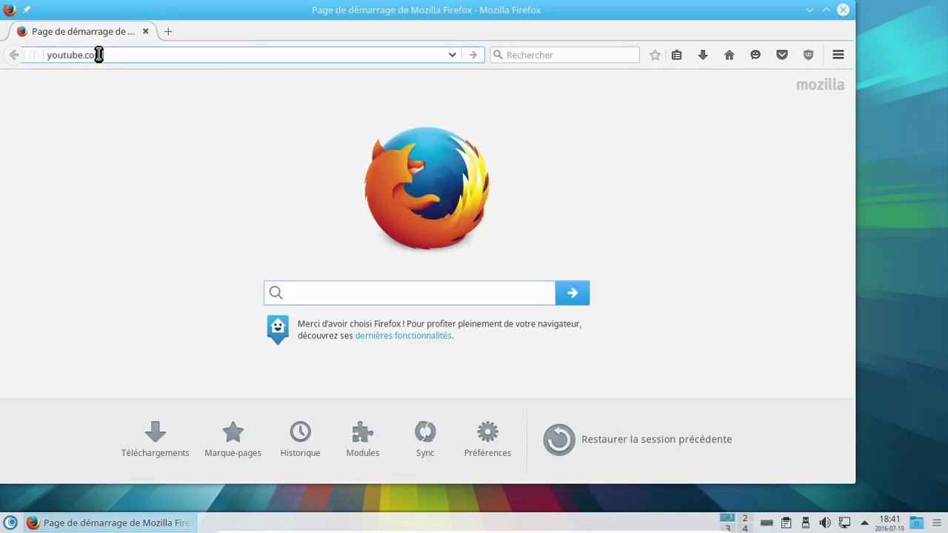
pyautogui.press('Return')
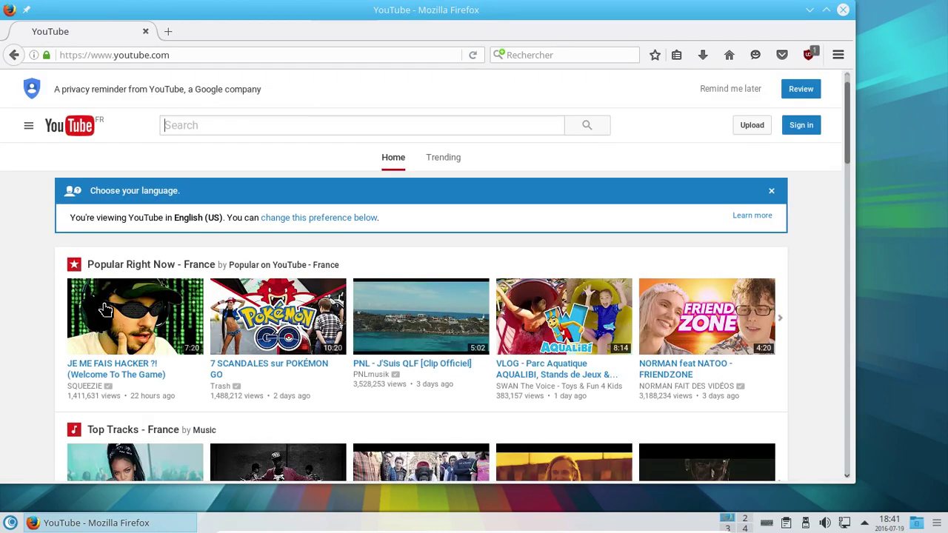
# - Play the YouTube video "JE ME FAIS HACKER ?! (Welcome To The Game)", pause it after a few seconds and close Firefox
pyautogui.click(146, 302)
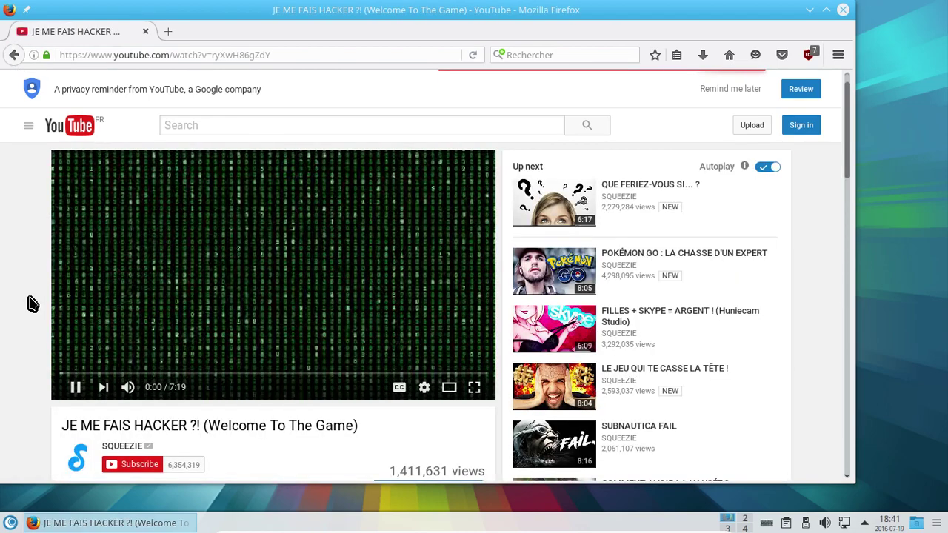
pyautogui.click(221, 250)
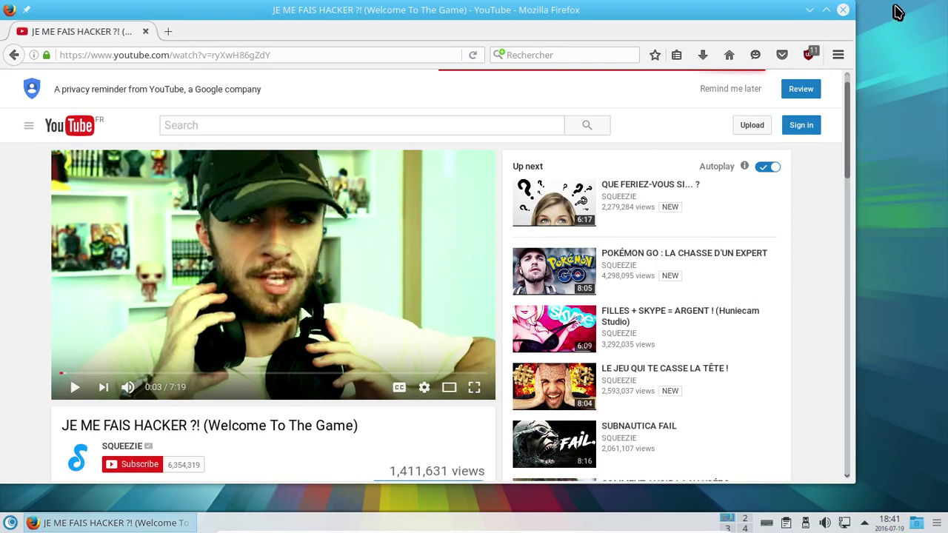
pyautogui.click(845, 13)
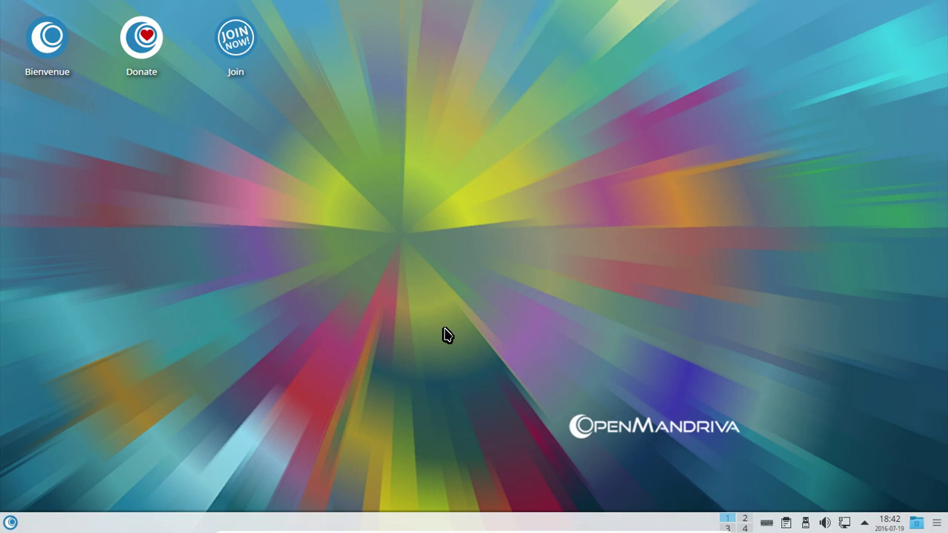
# - Shut down the OpenMandriva system from the application launcher and confirm the shutdown
pyautogui.click(11, 524)
pyautogui.moveTo(293, 486)
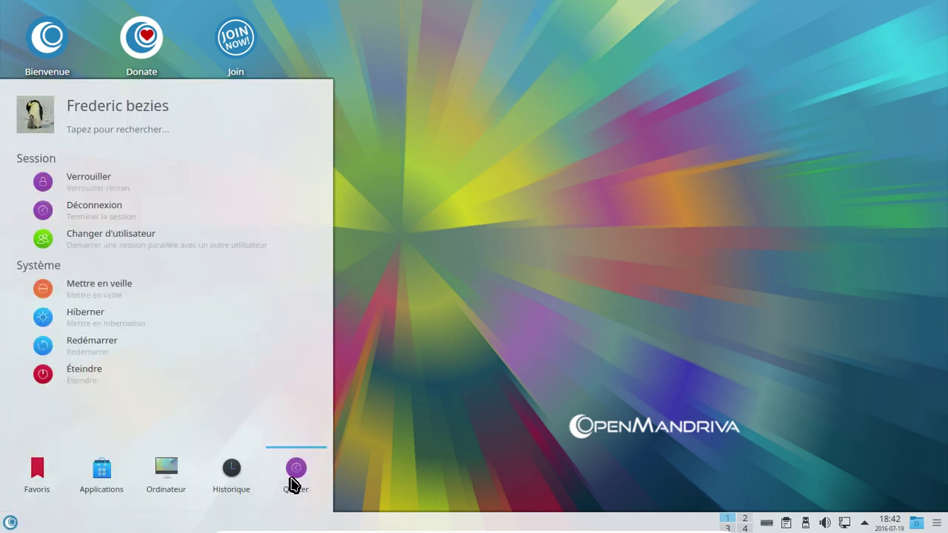
pyautogui.click(128, 378)
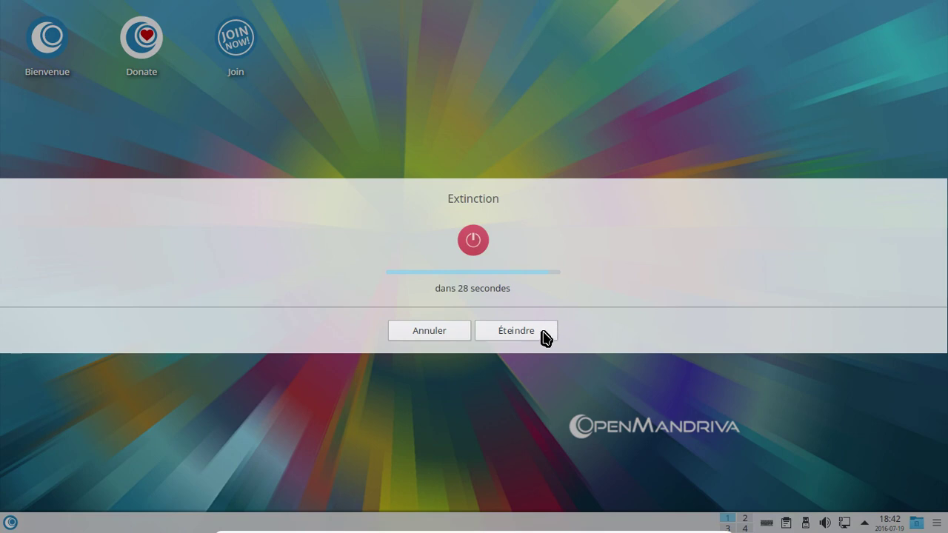
pyautogui.click(545, 337)
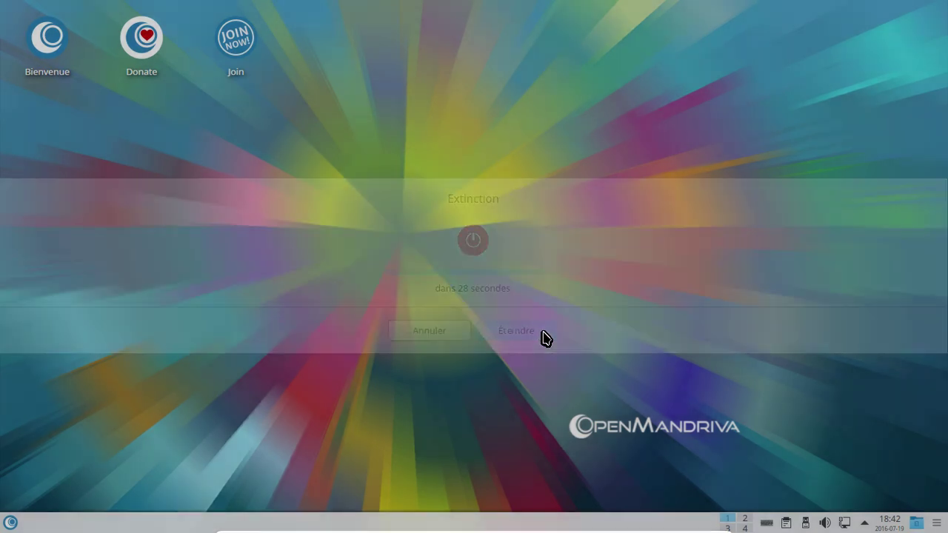